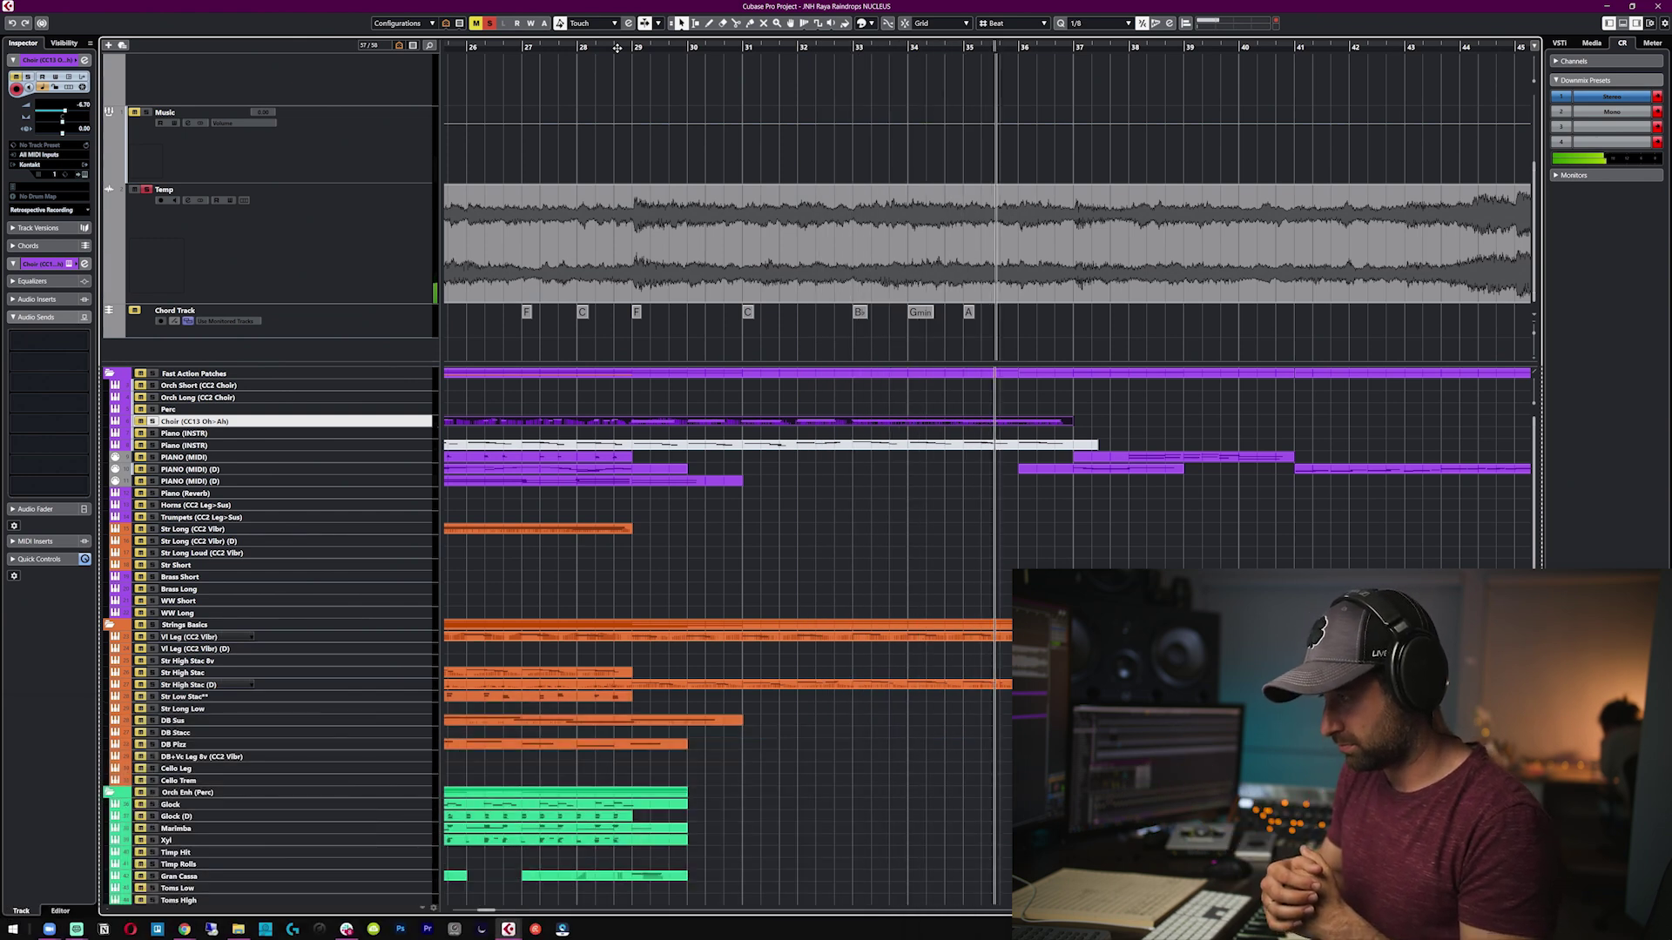
- Take the Temp reference out of solo and record a sustained double bass line on the DB Sus track
key("space")
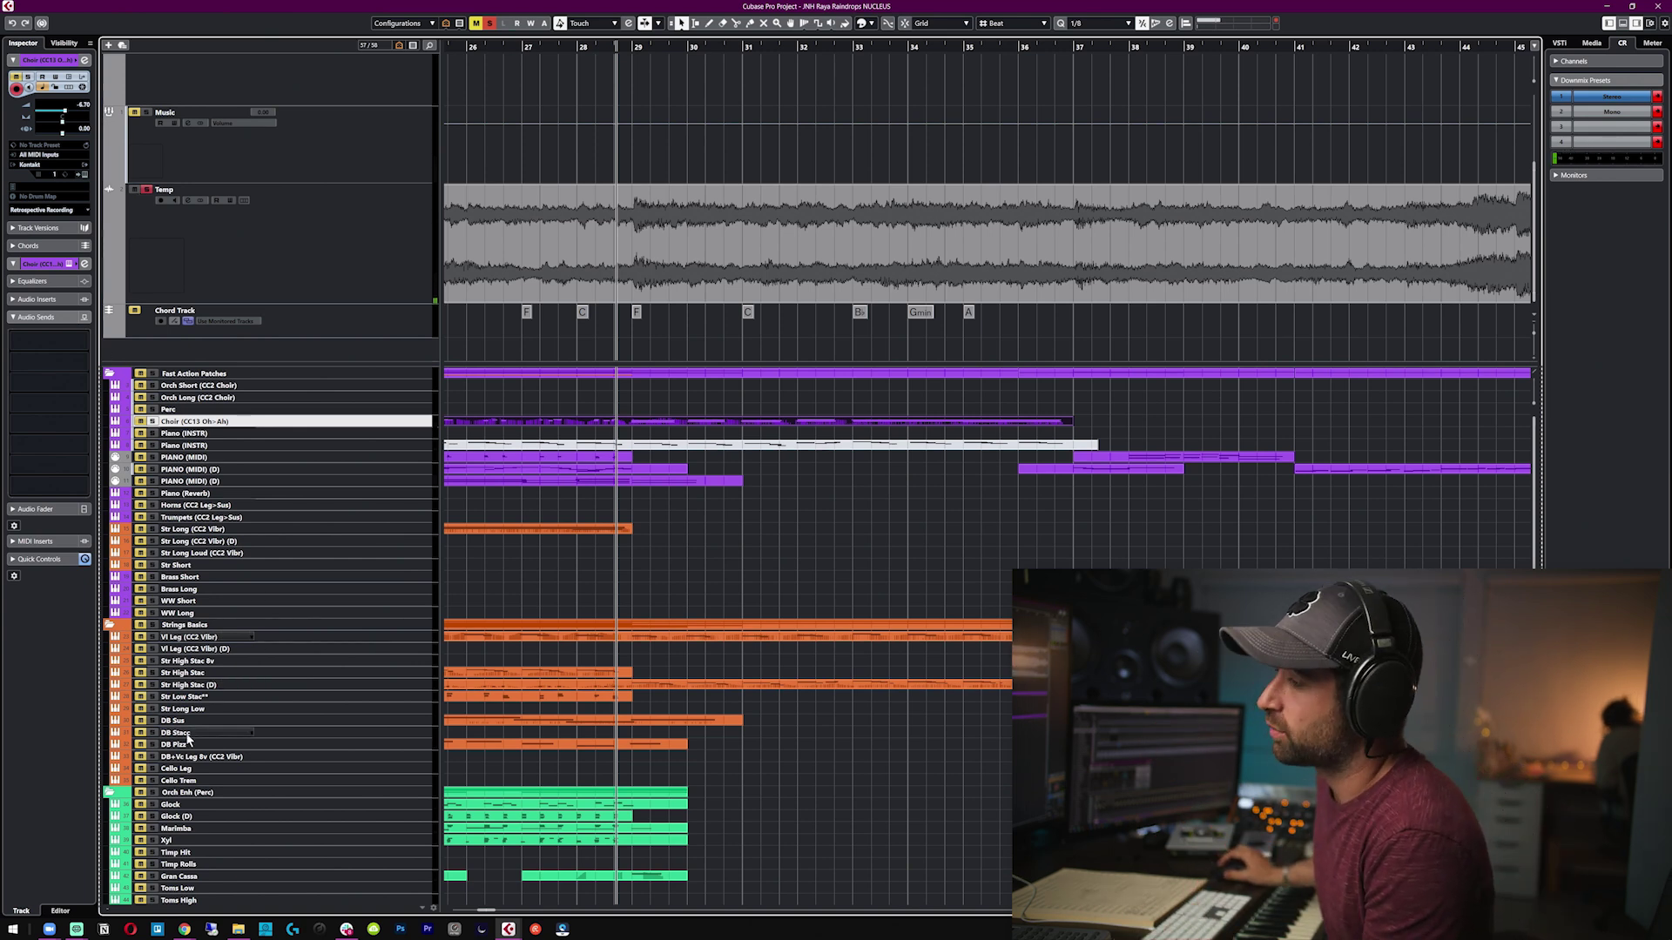
left_click(214, 747)
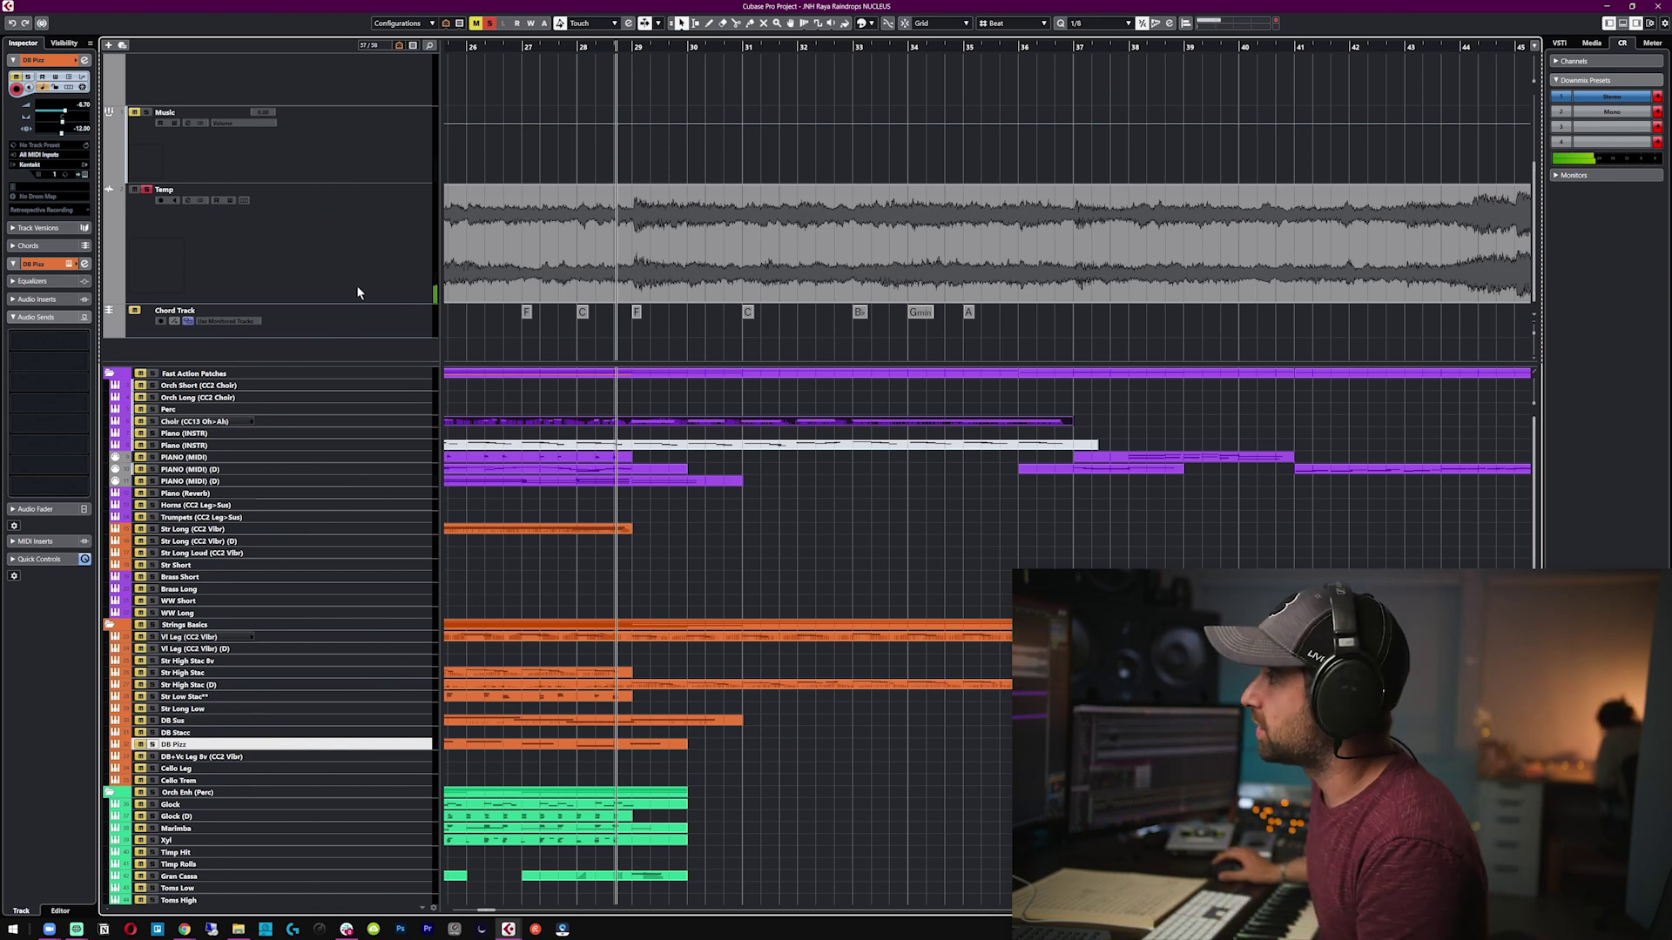
left_click(147, 190)
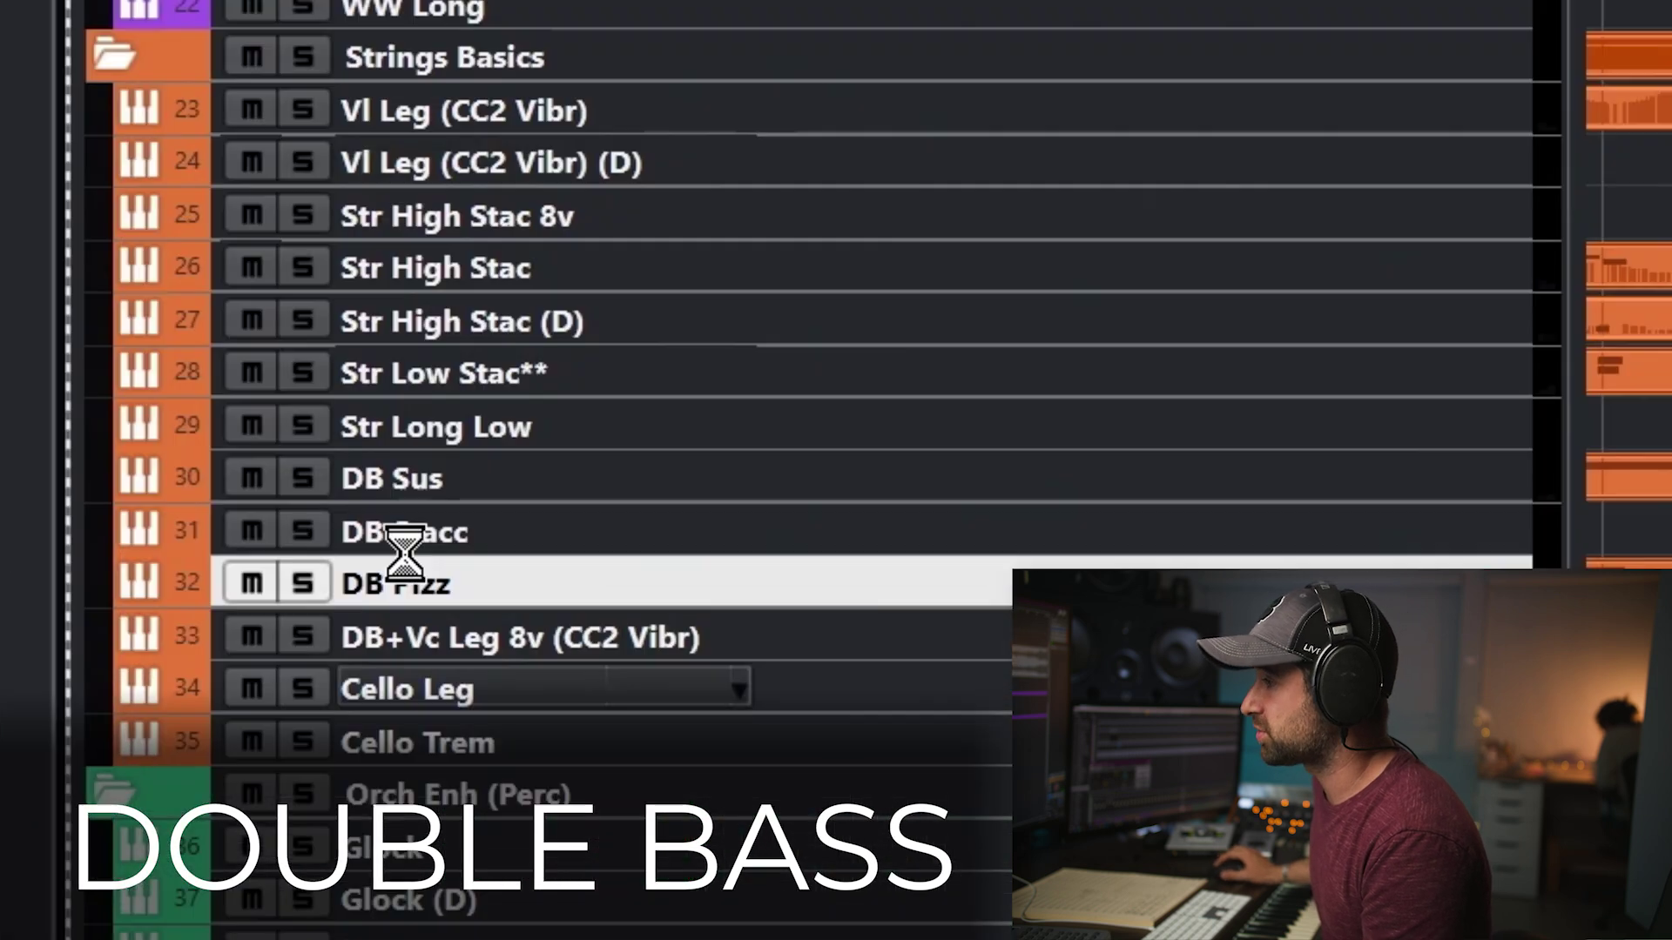
left_click(505, 478)
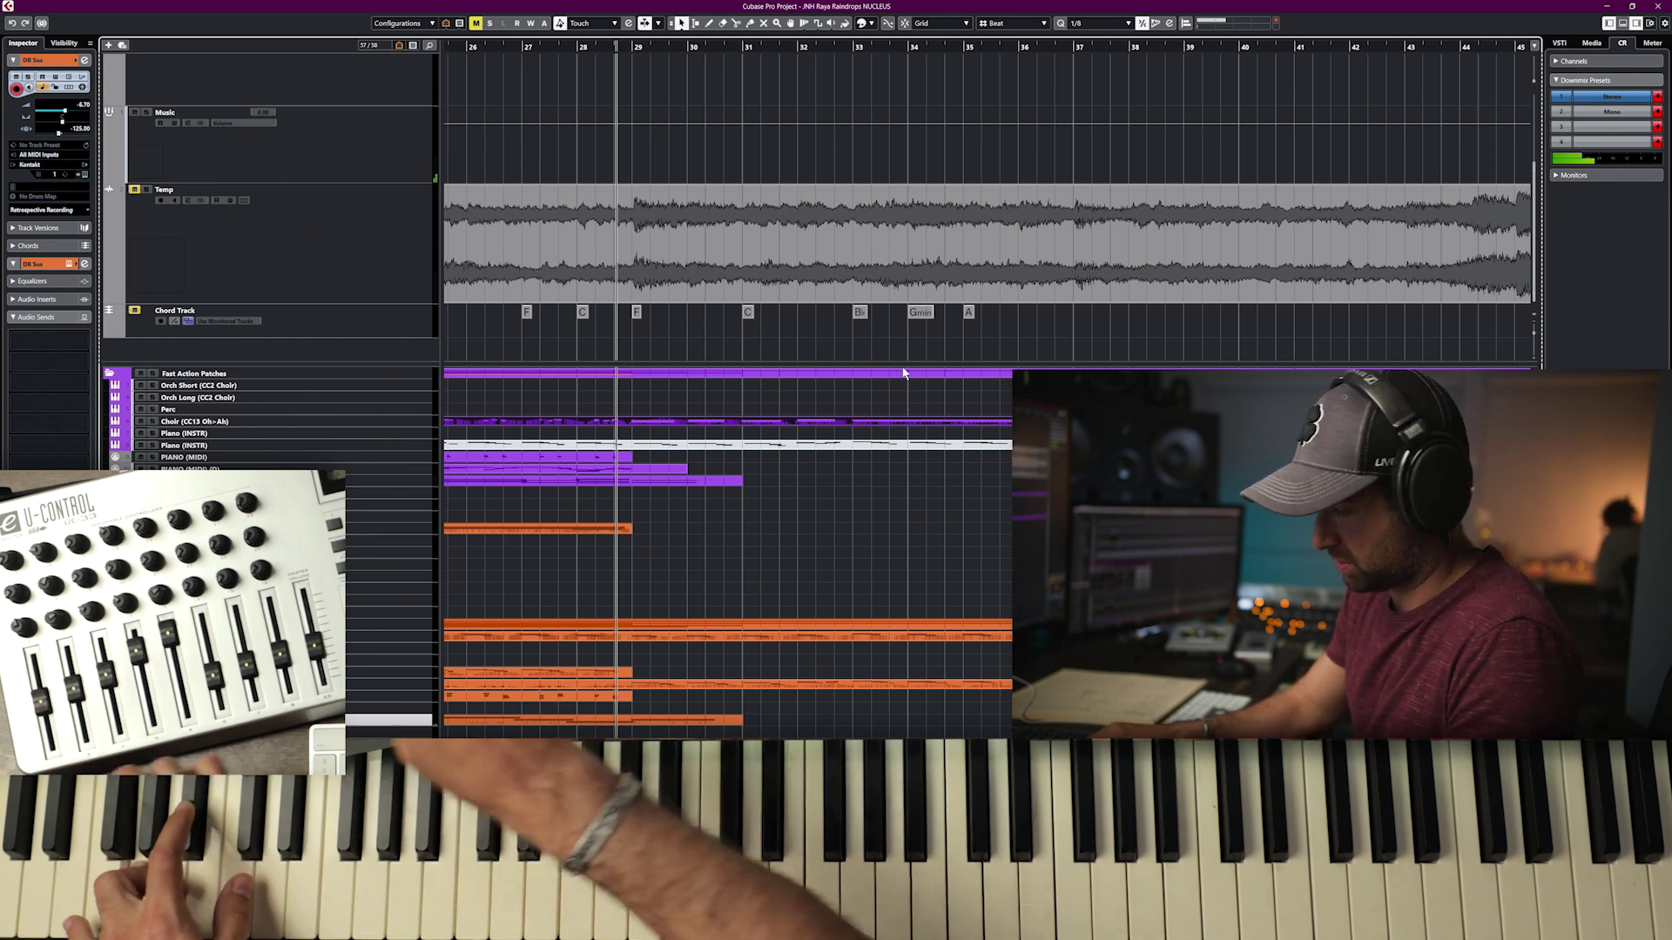
key("space")
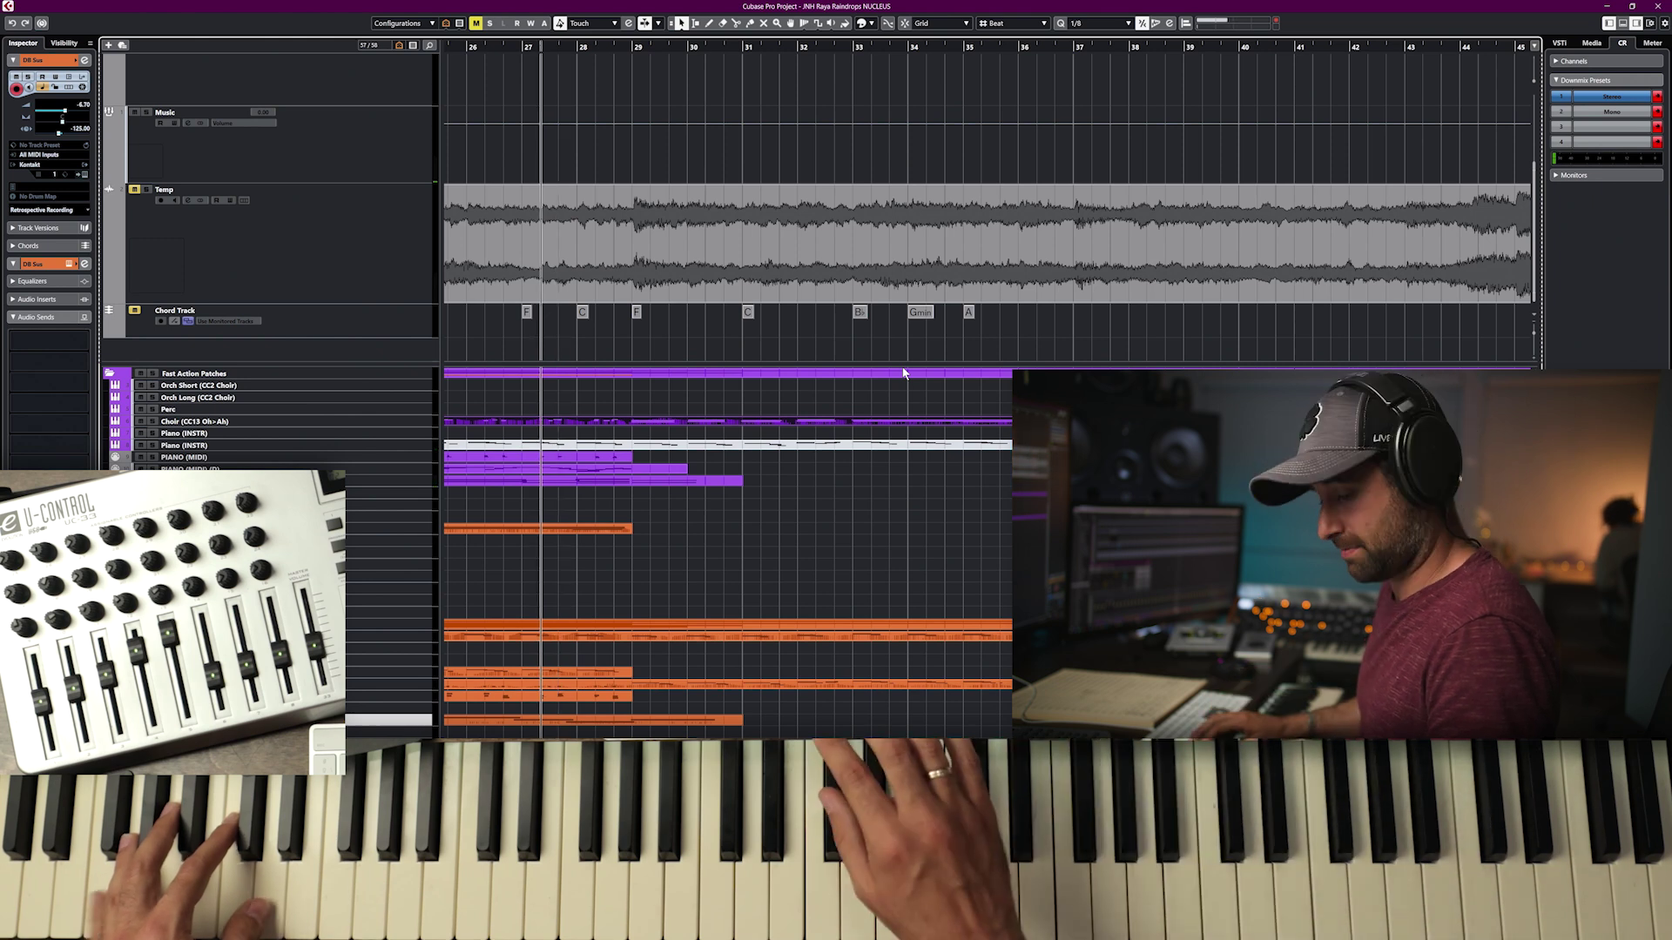
key("space")
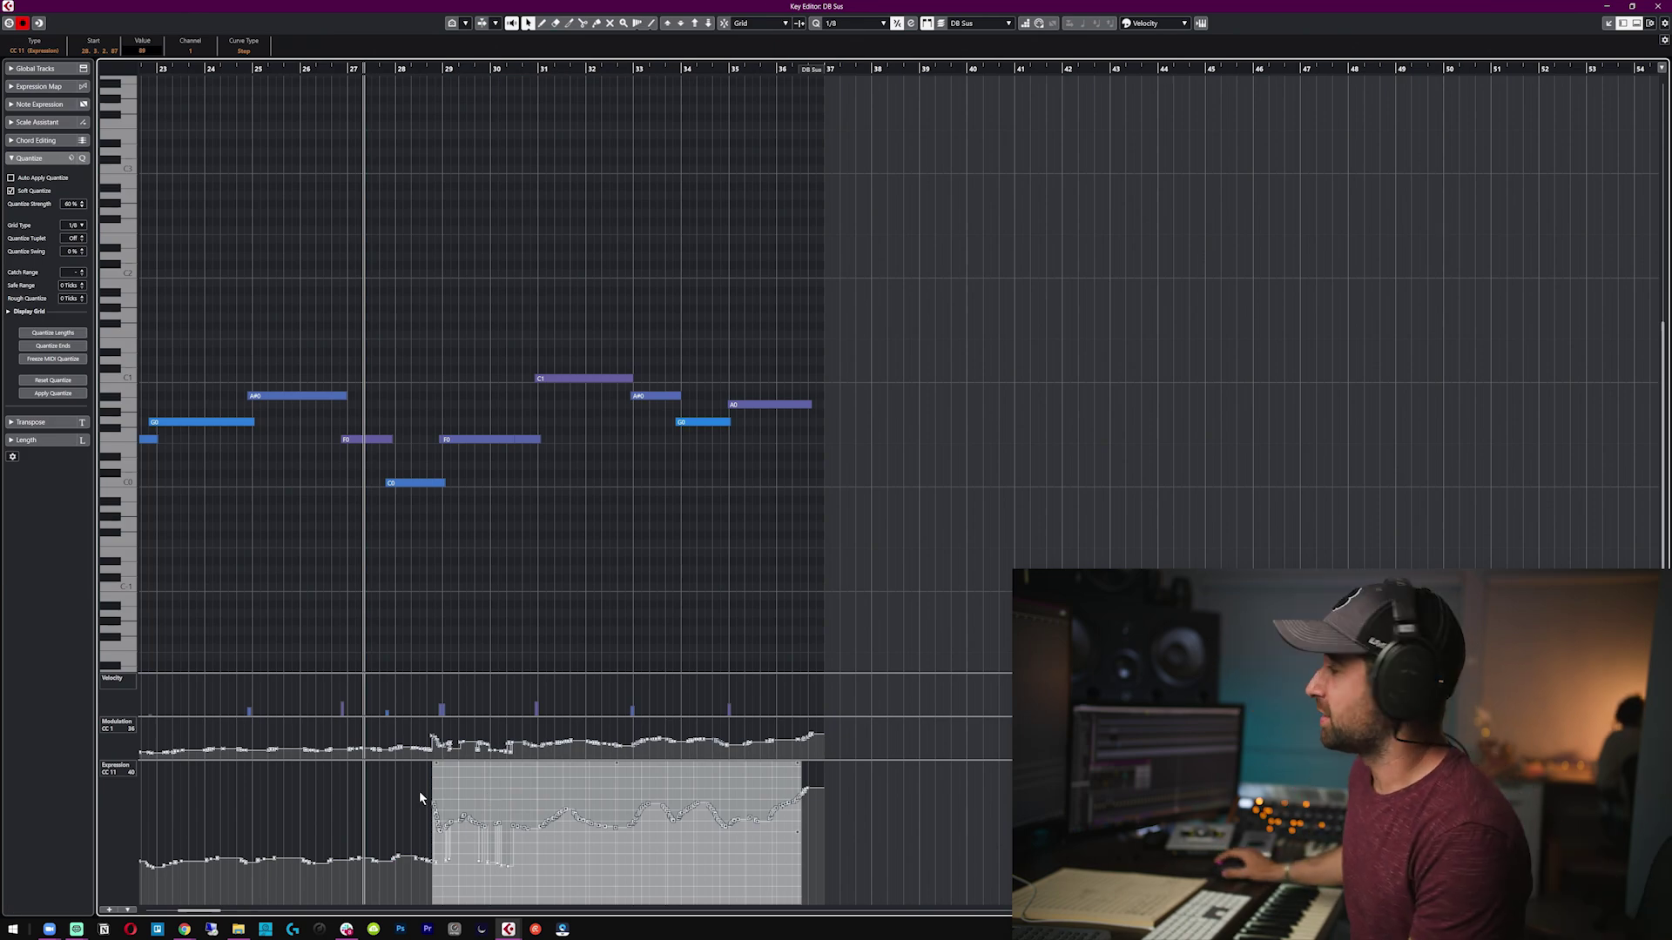
- Level and smooth the DB Sus part's modulation (CC 1) and expression (CC 11) curves from about bar 29 onwards
scroll(428, 799, "down", 1, "ctrl")
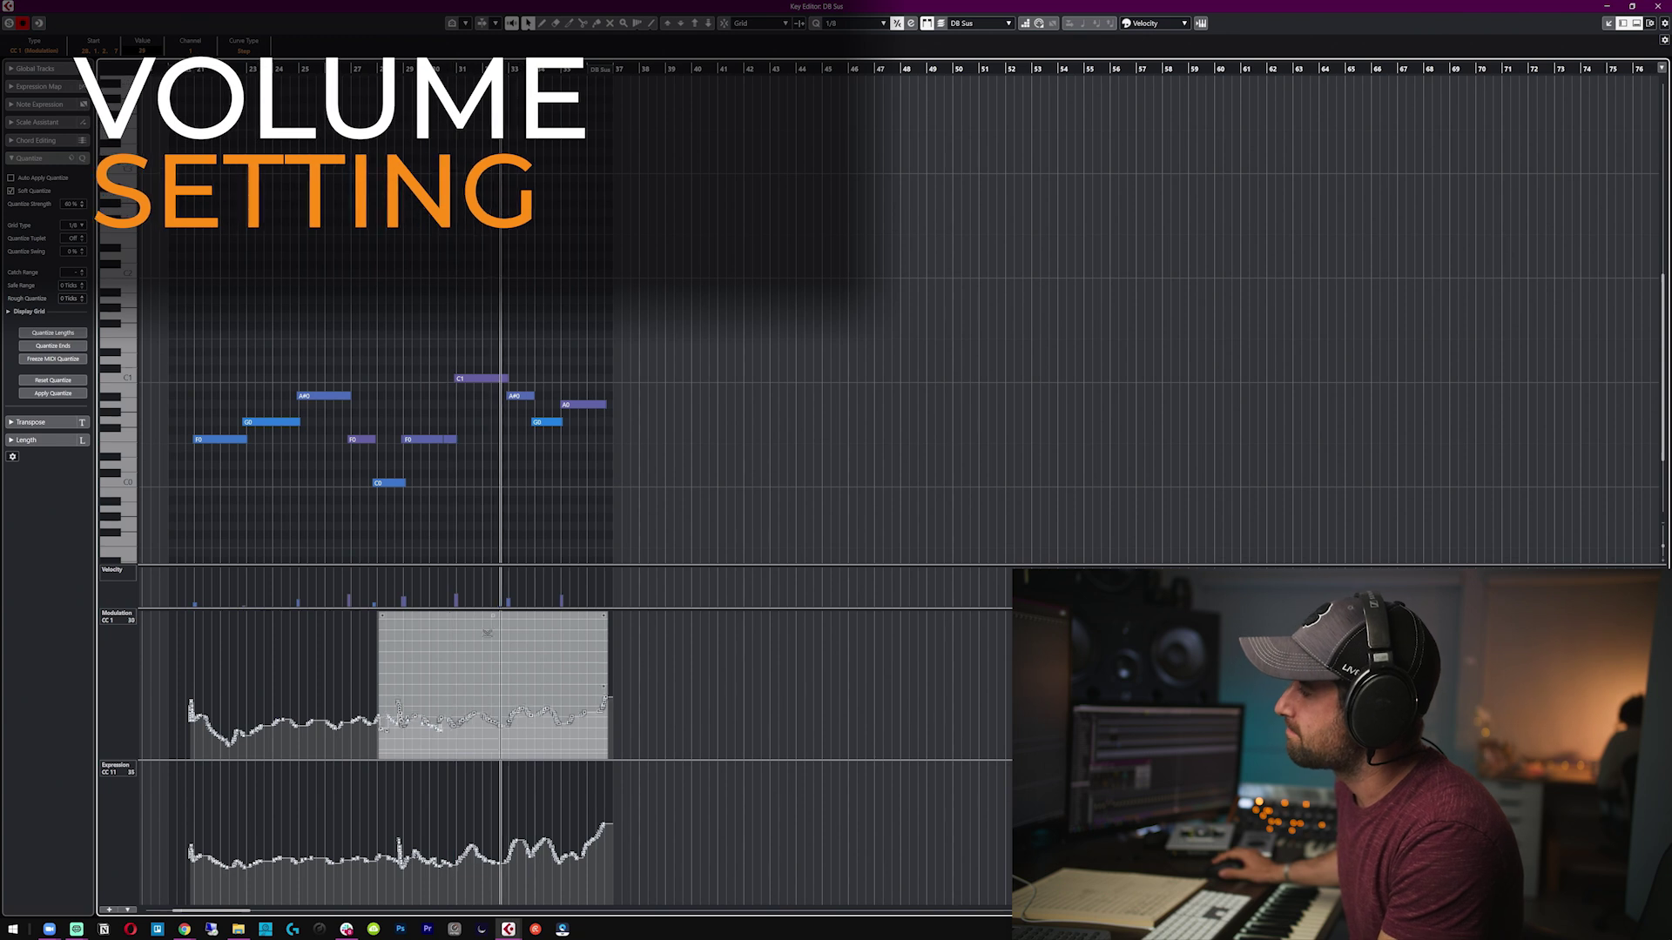
key("h")
key("8")
left_click_drag(422, 720, 487, 722)
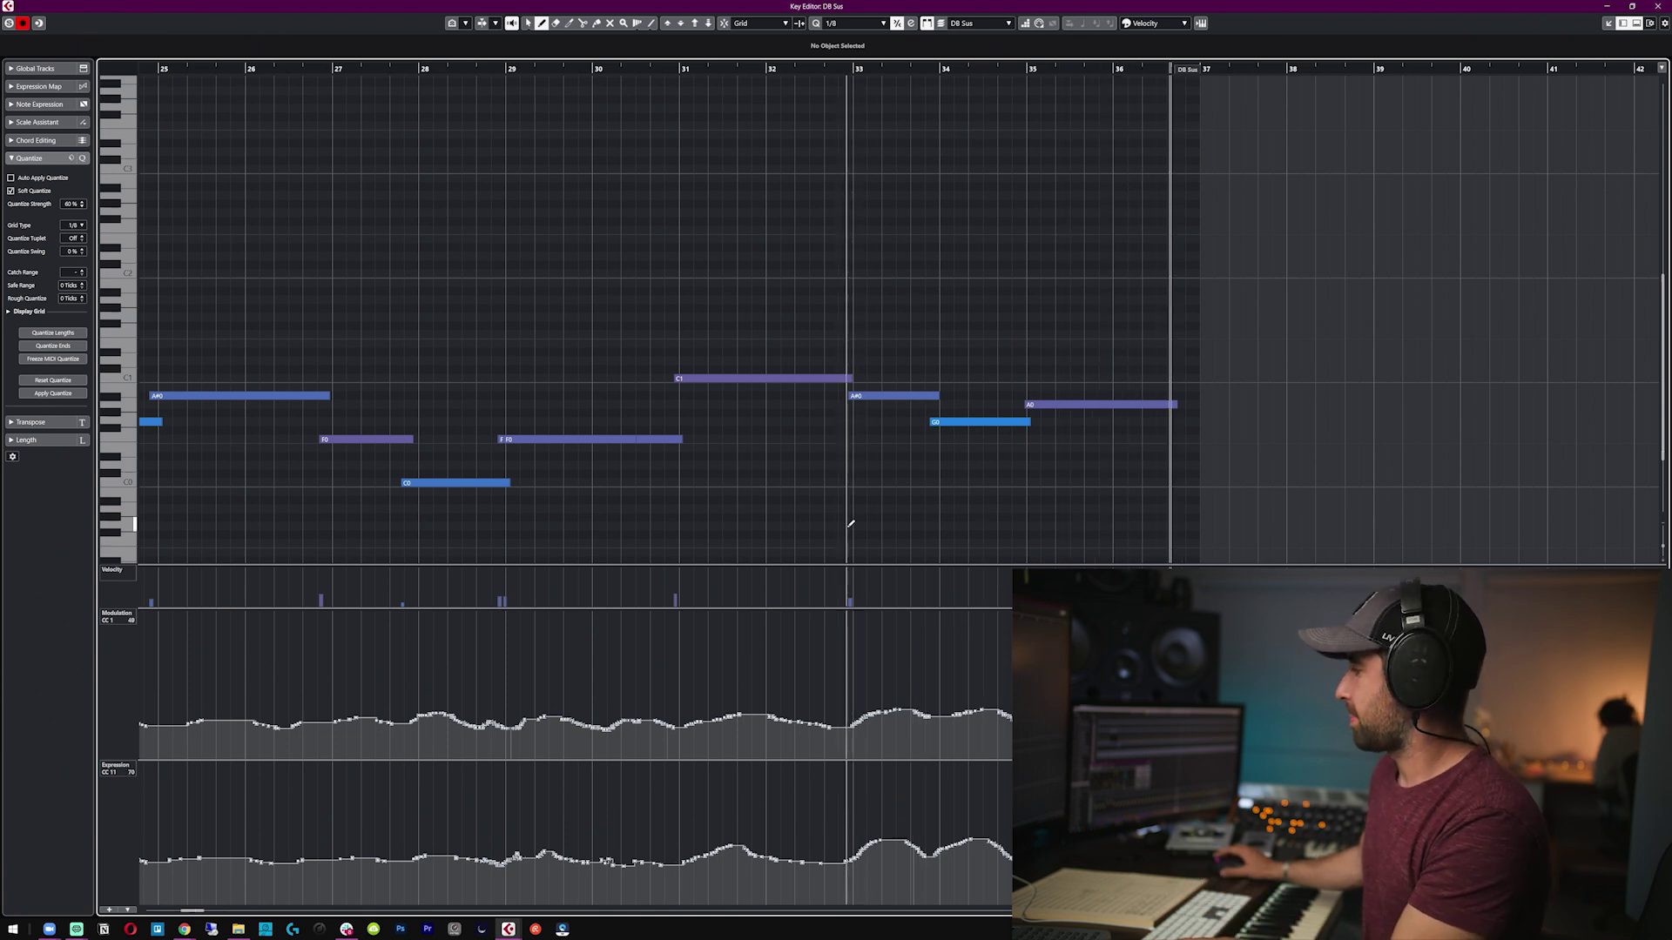
key("Escape")
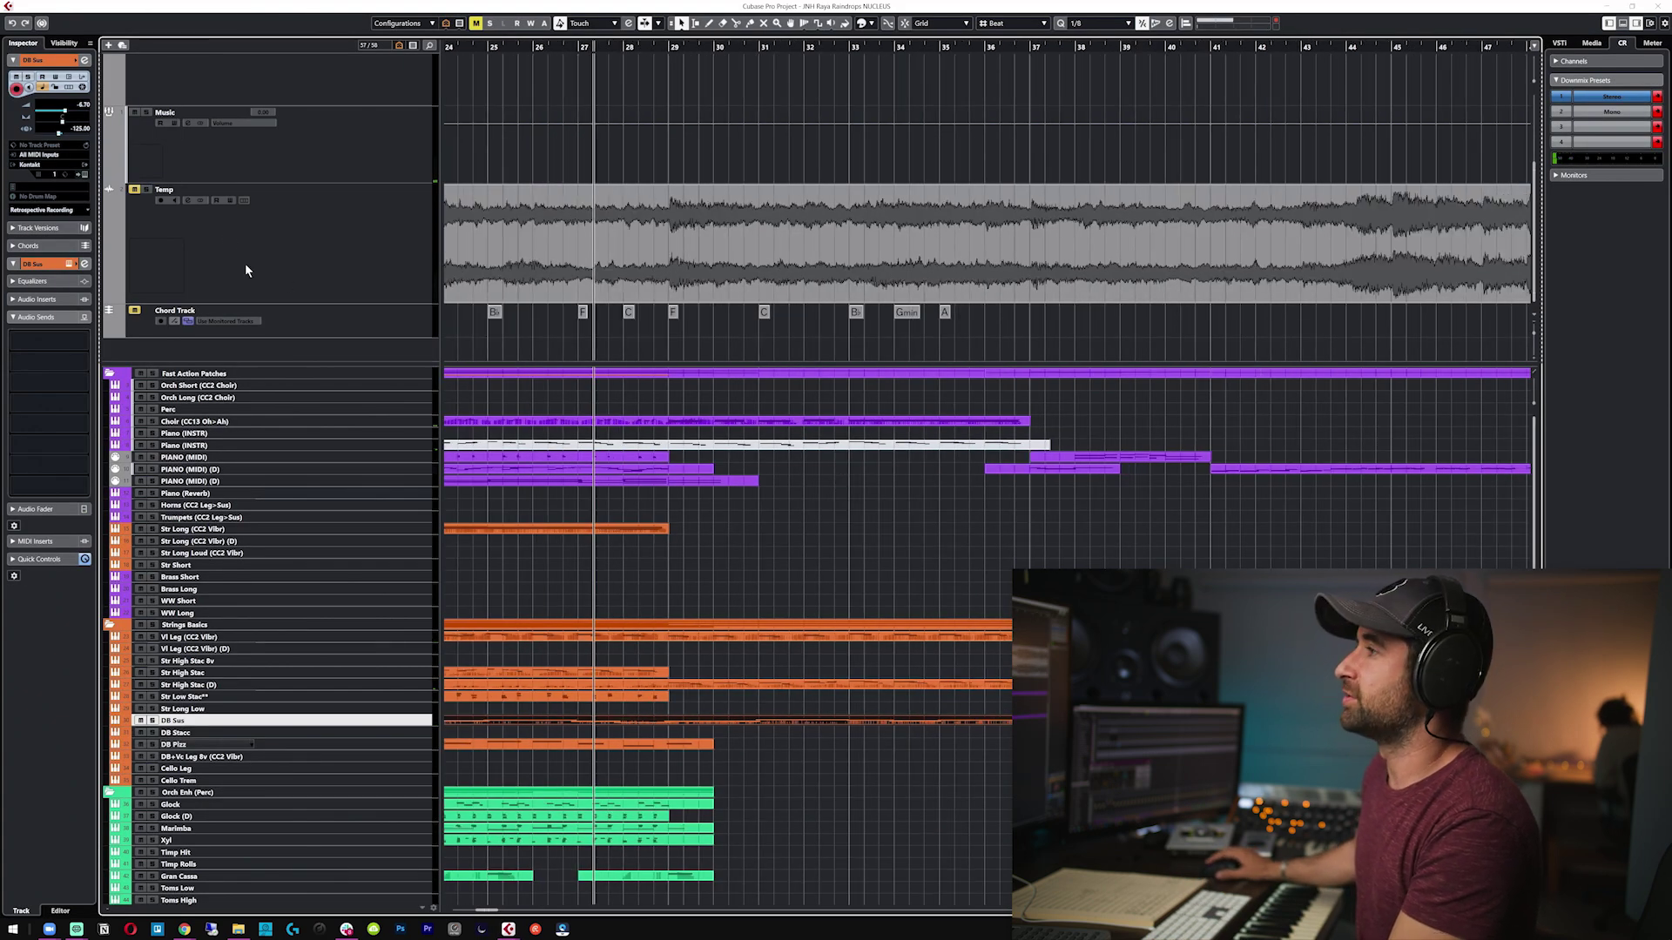
- Solo the Temp track and listen to the original for comparison with the double bass line
left_click(149, 190)
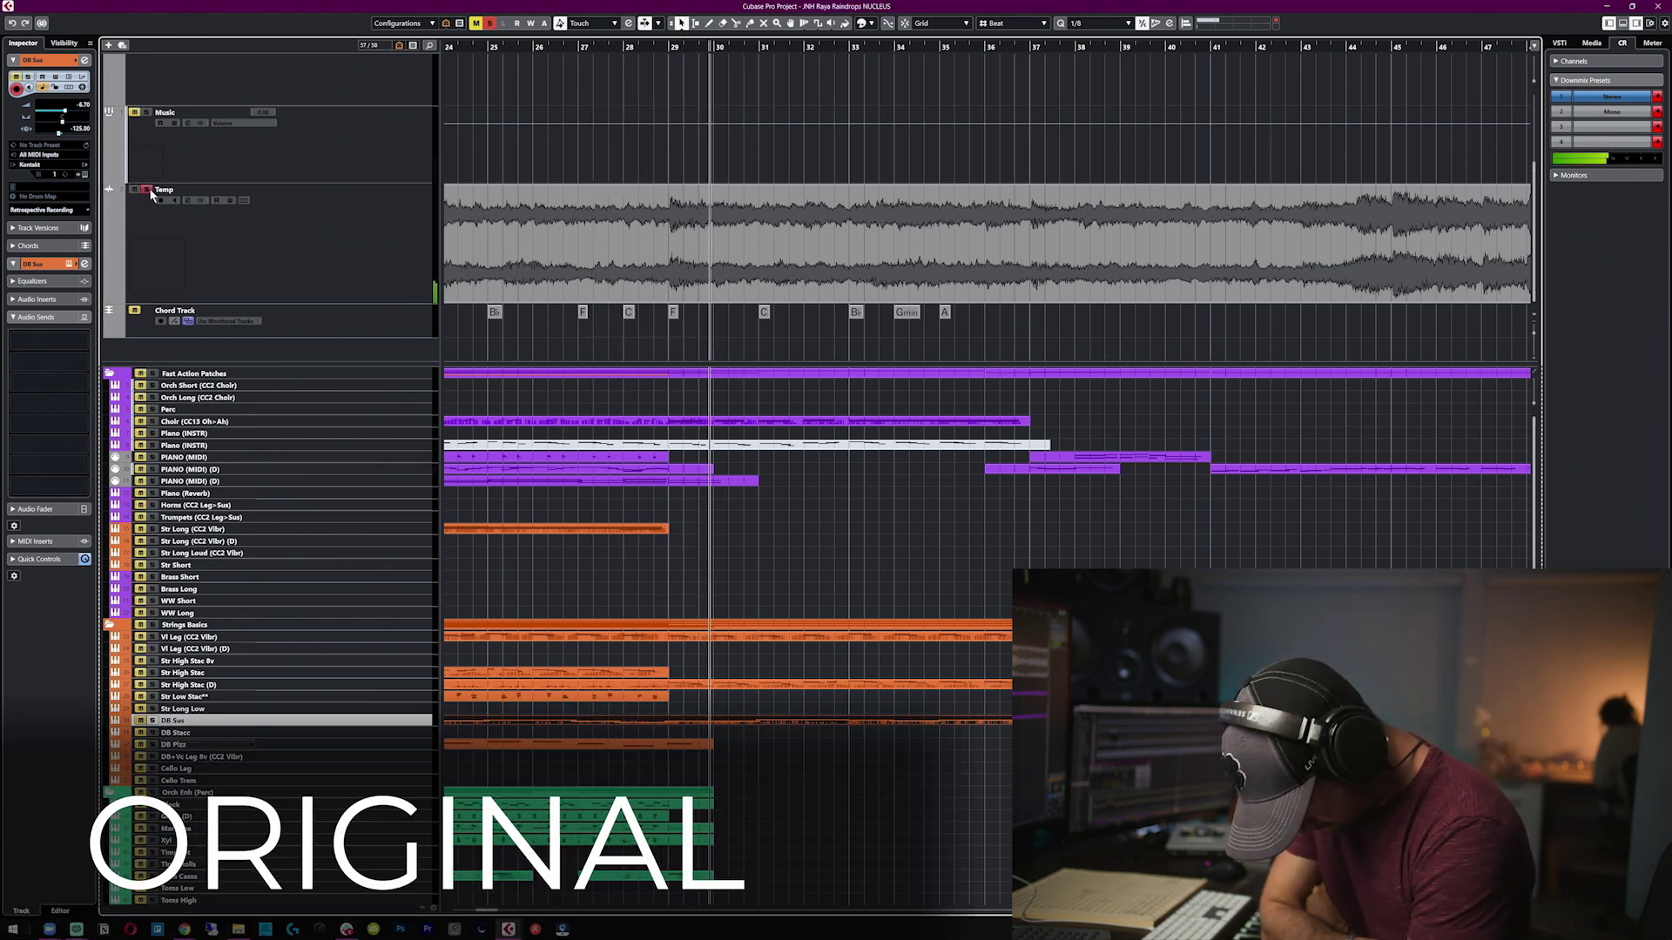
left_click(148, 190)
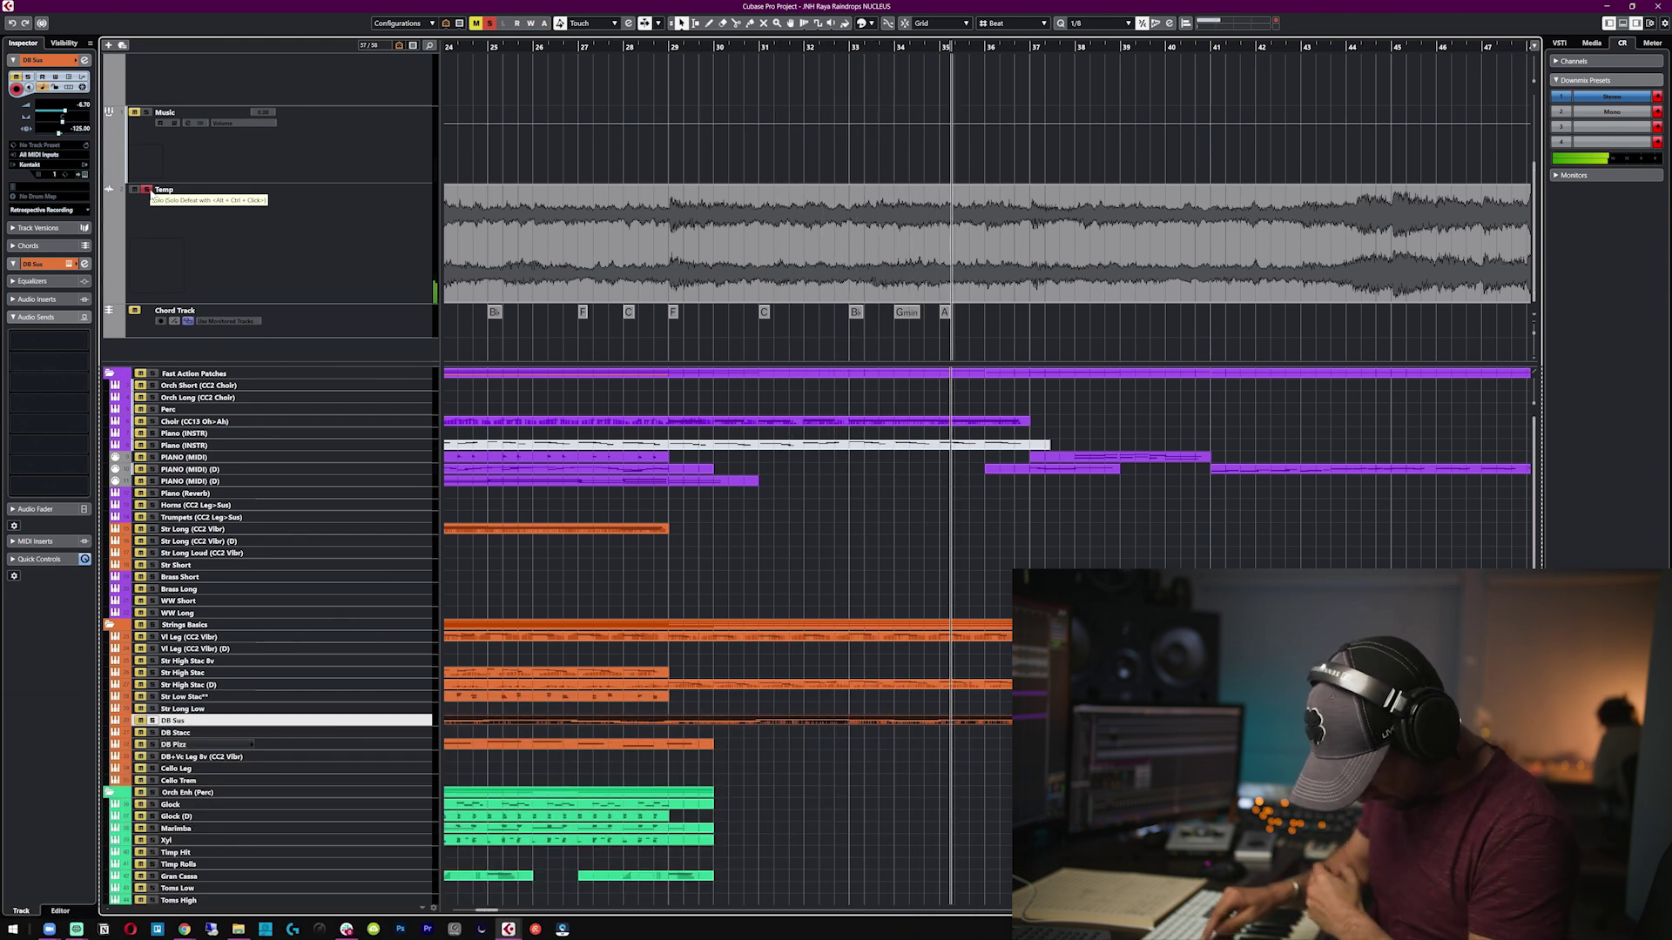
key("space")
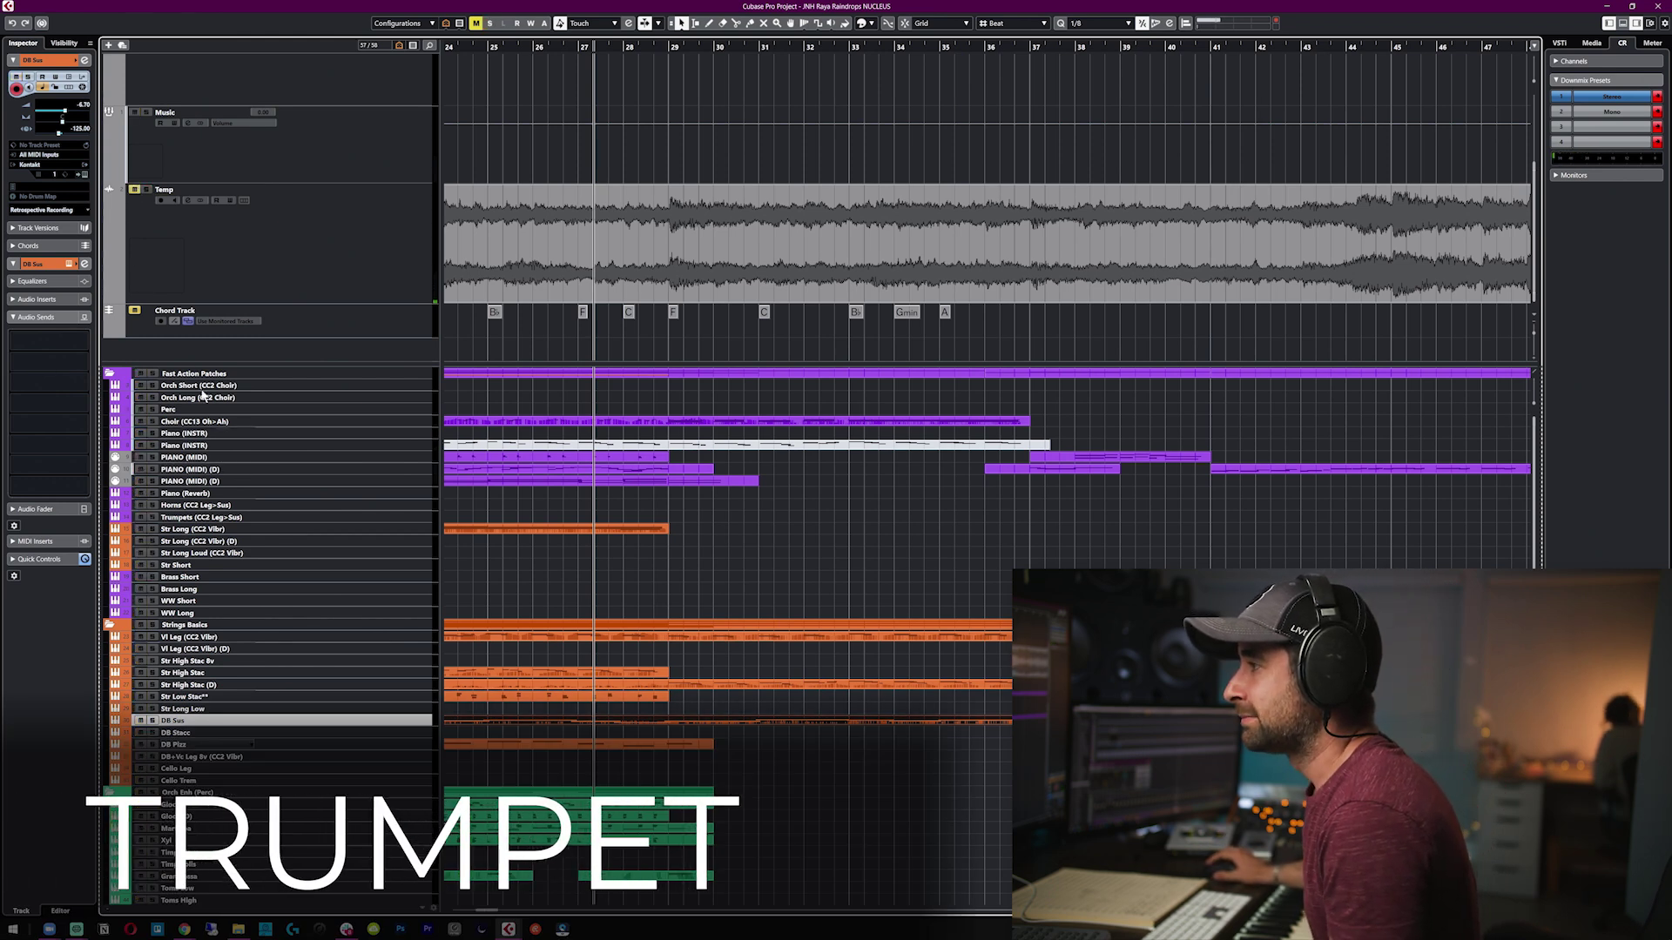
- Record a long C4 trumpet note on the Trumpets (CC2 Leg+Sus) track up to bar 33 and shape its expression and volume
left_click(199, 518)
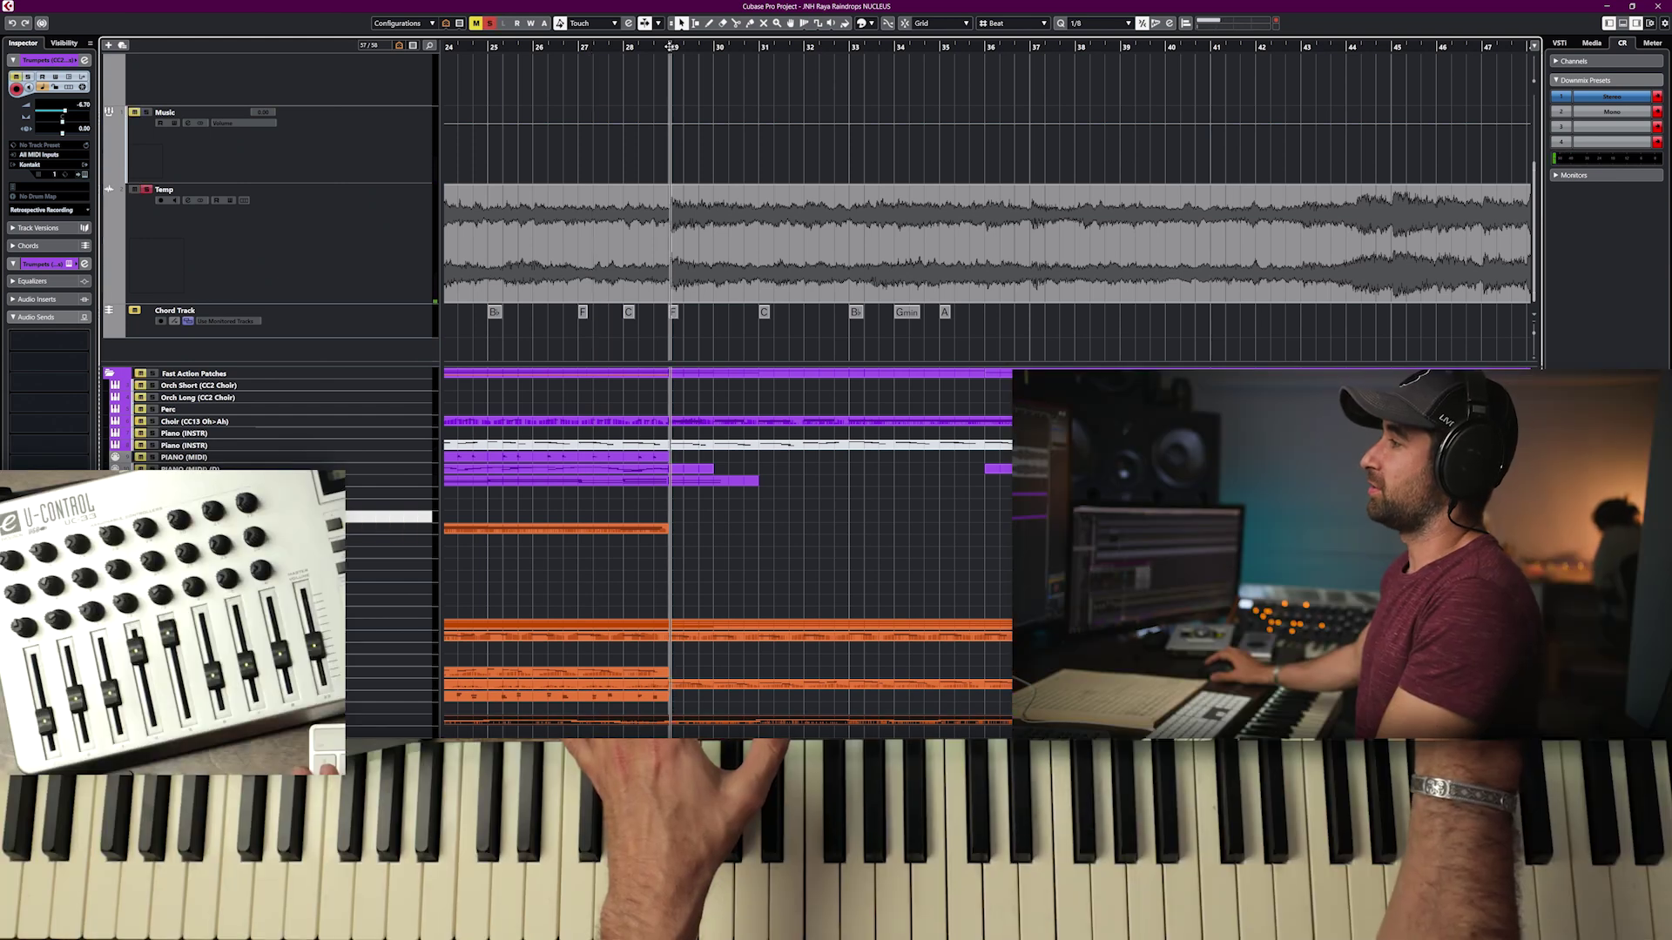
left_click(669, 44)
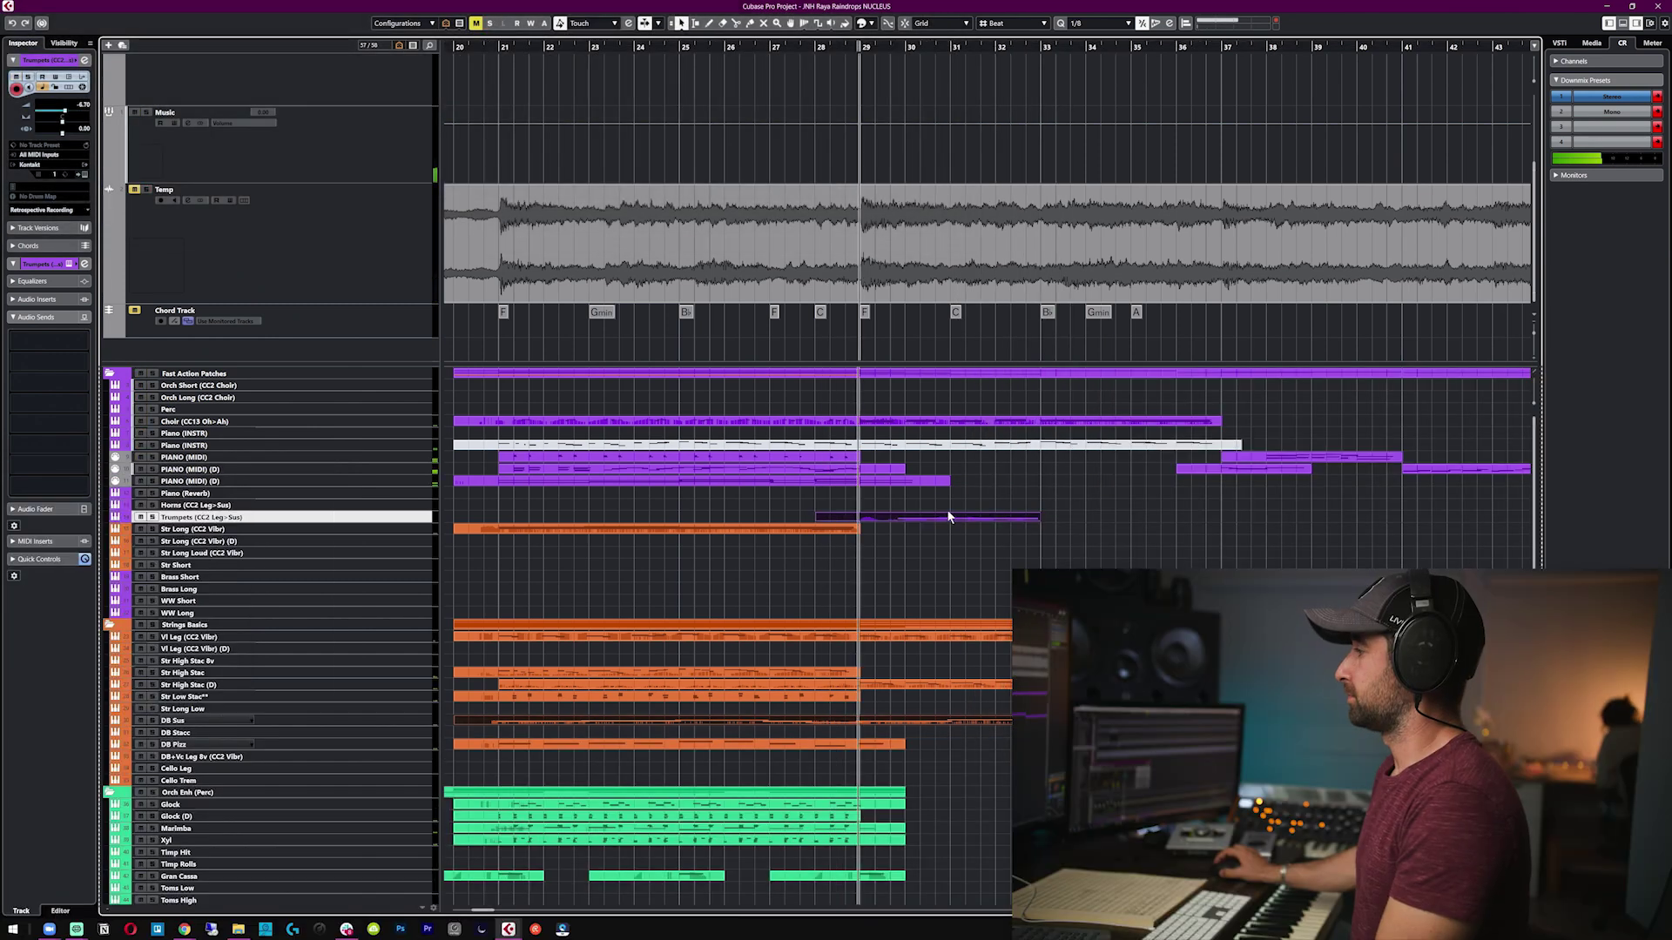
double_click(940, 509)
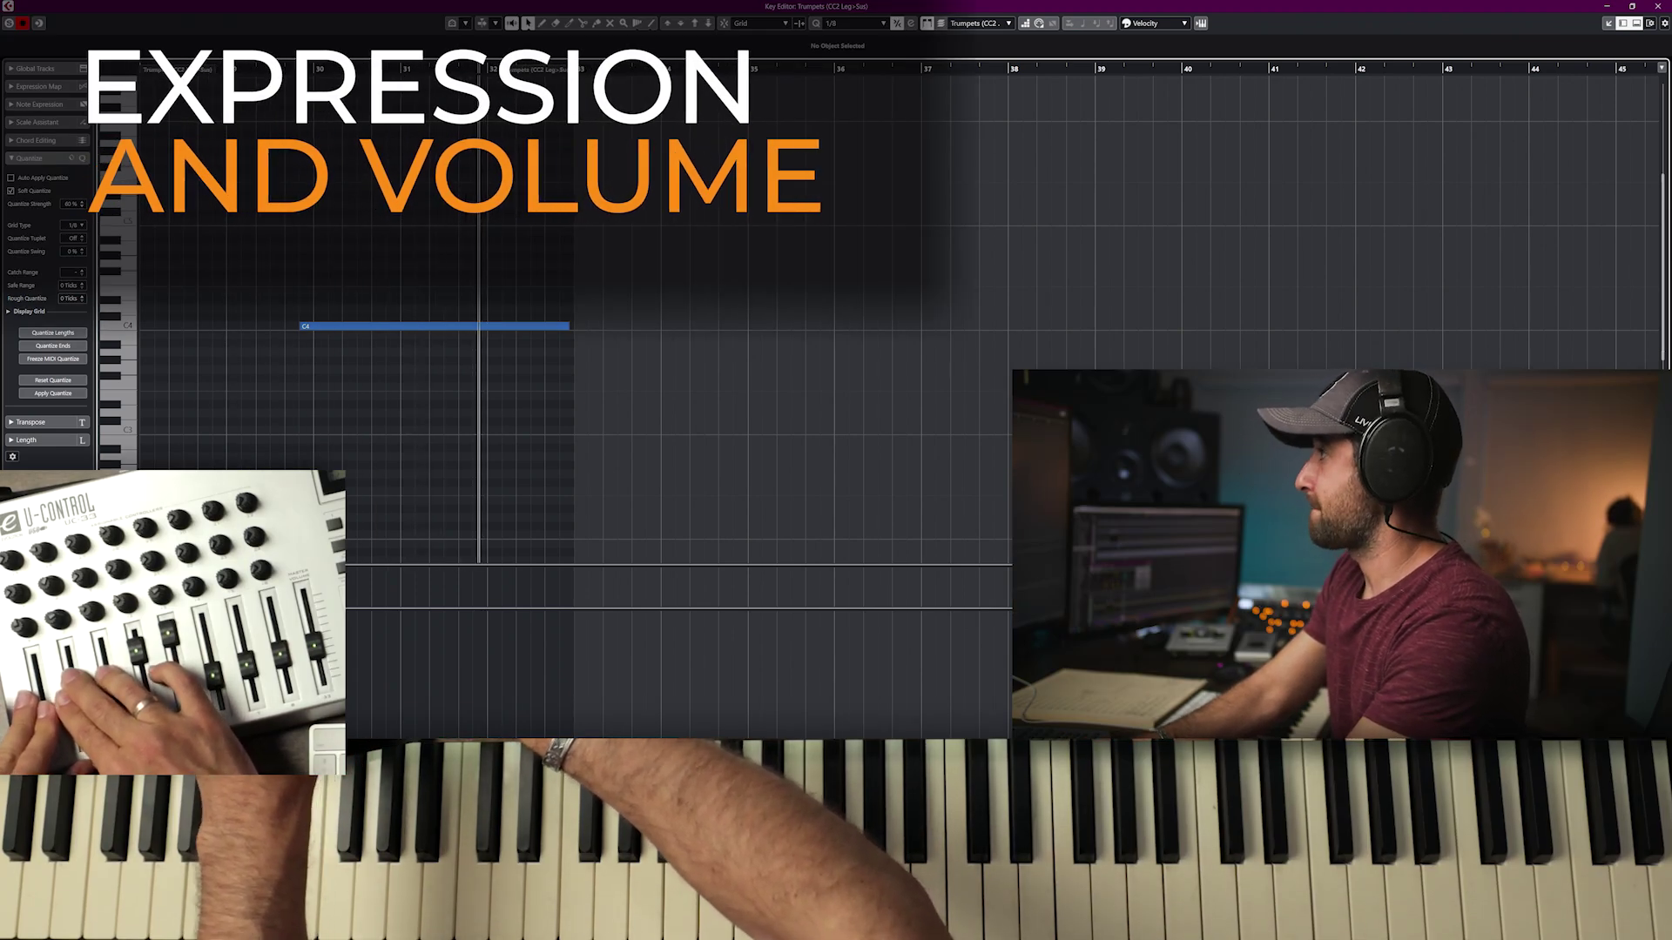
key("space")
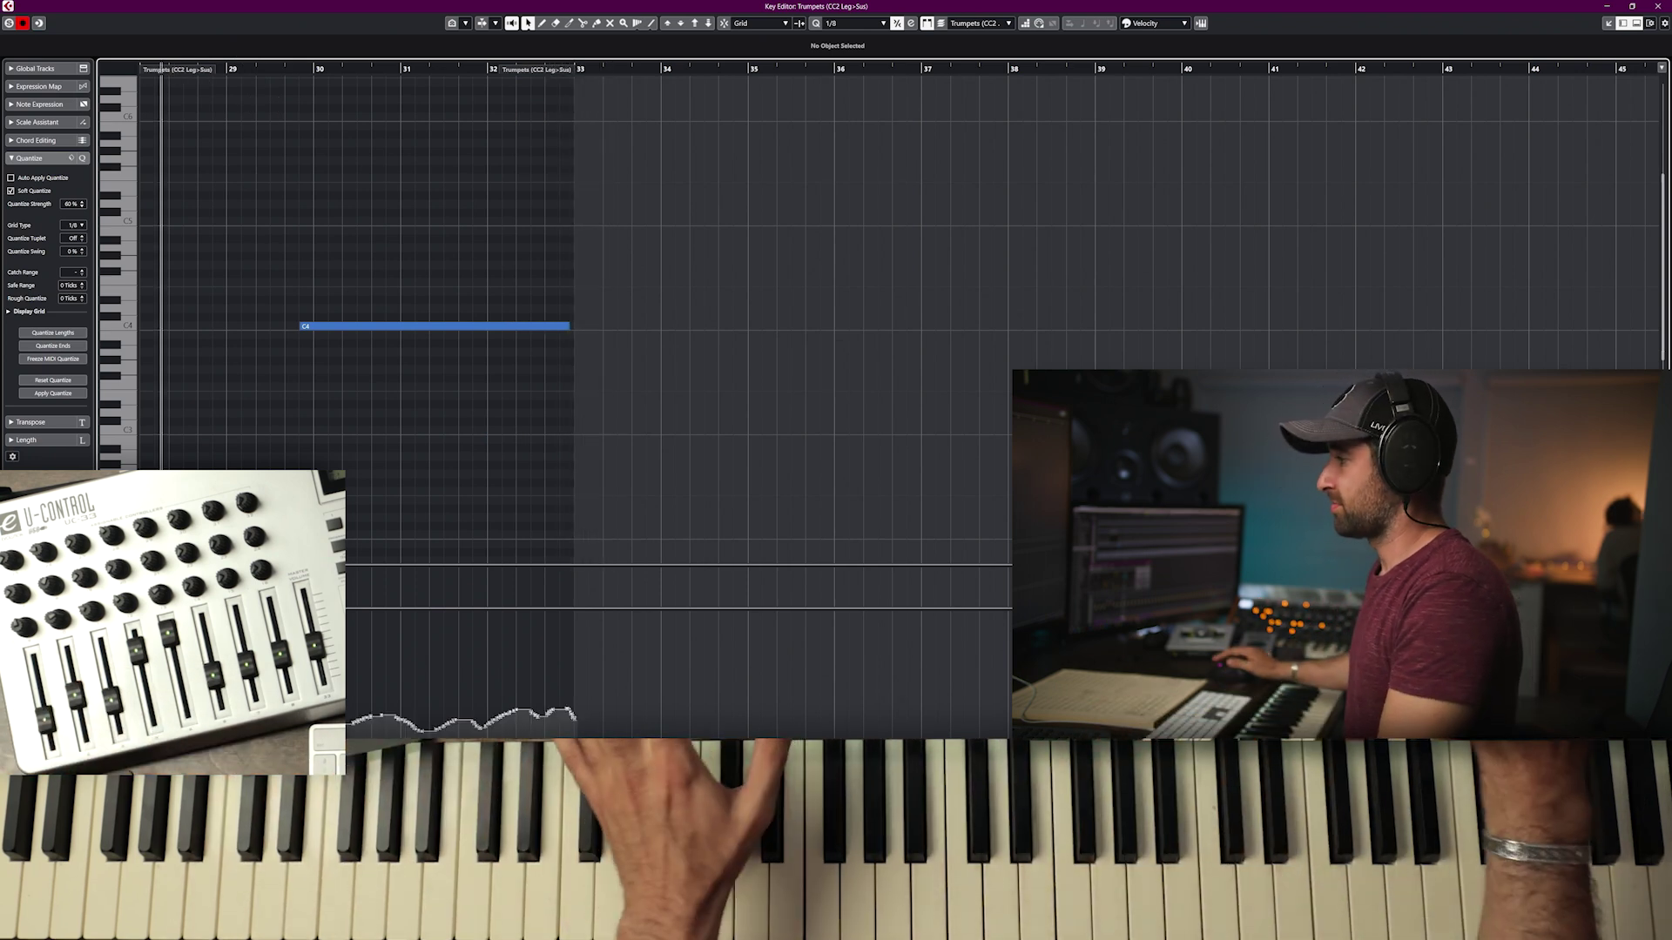
key("Return")
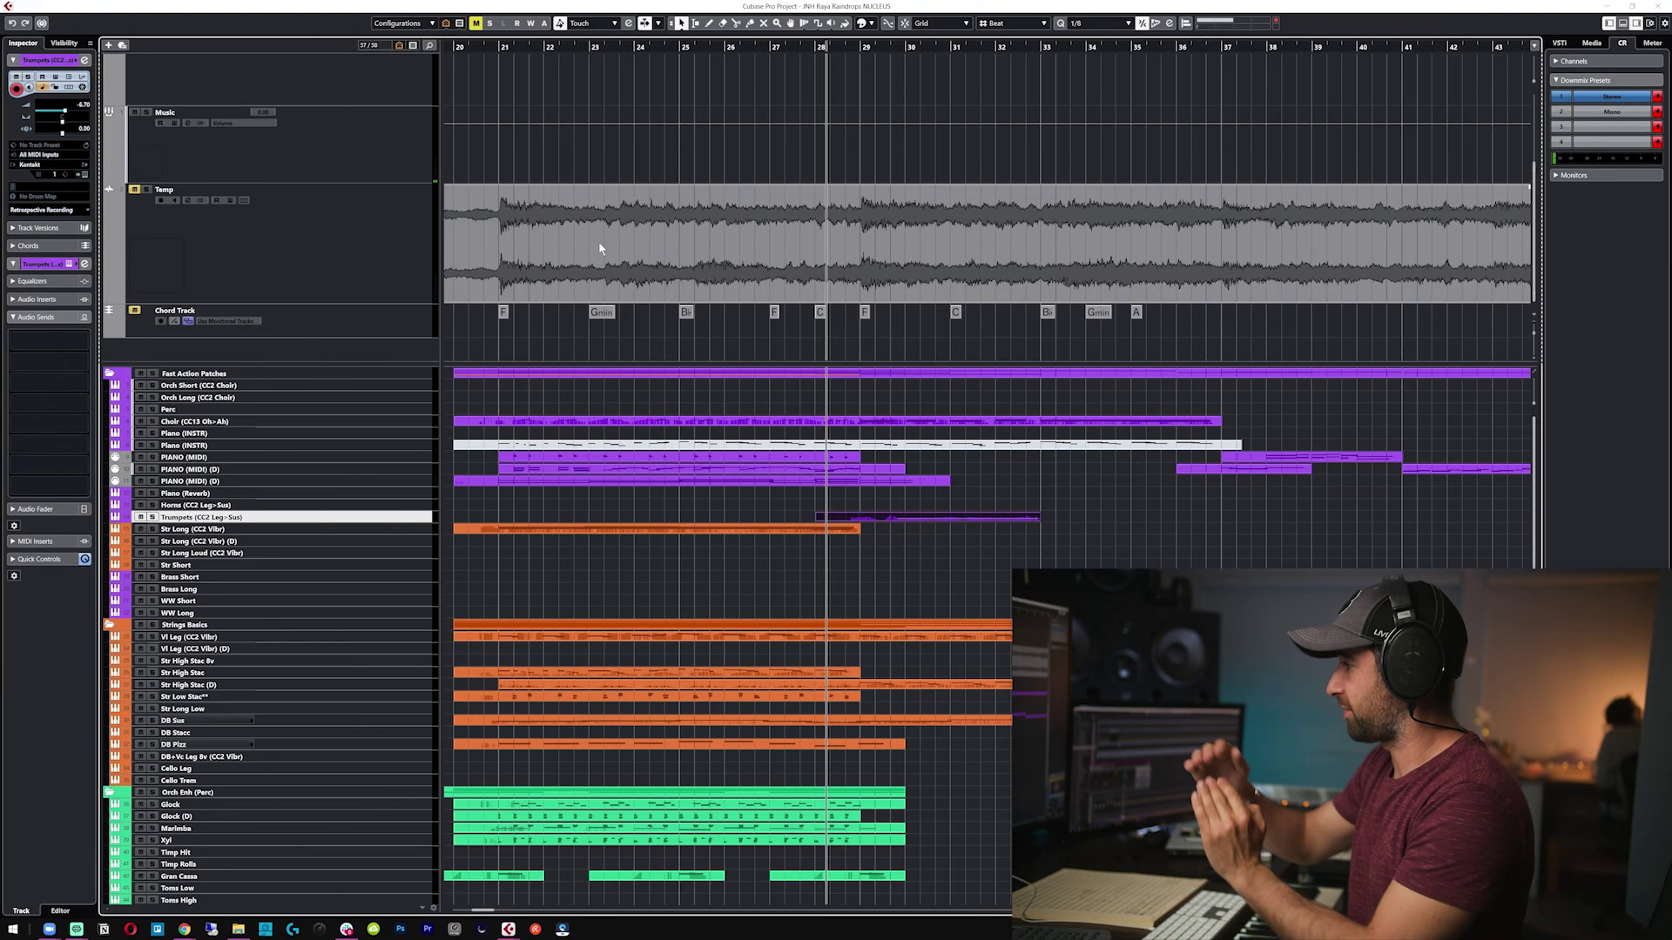
- Select the Glock track and study the glockenspiel figure with the Temp reference soloed
left_click(147, 189)
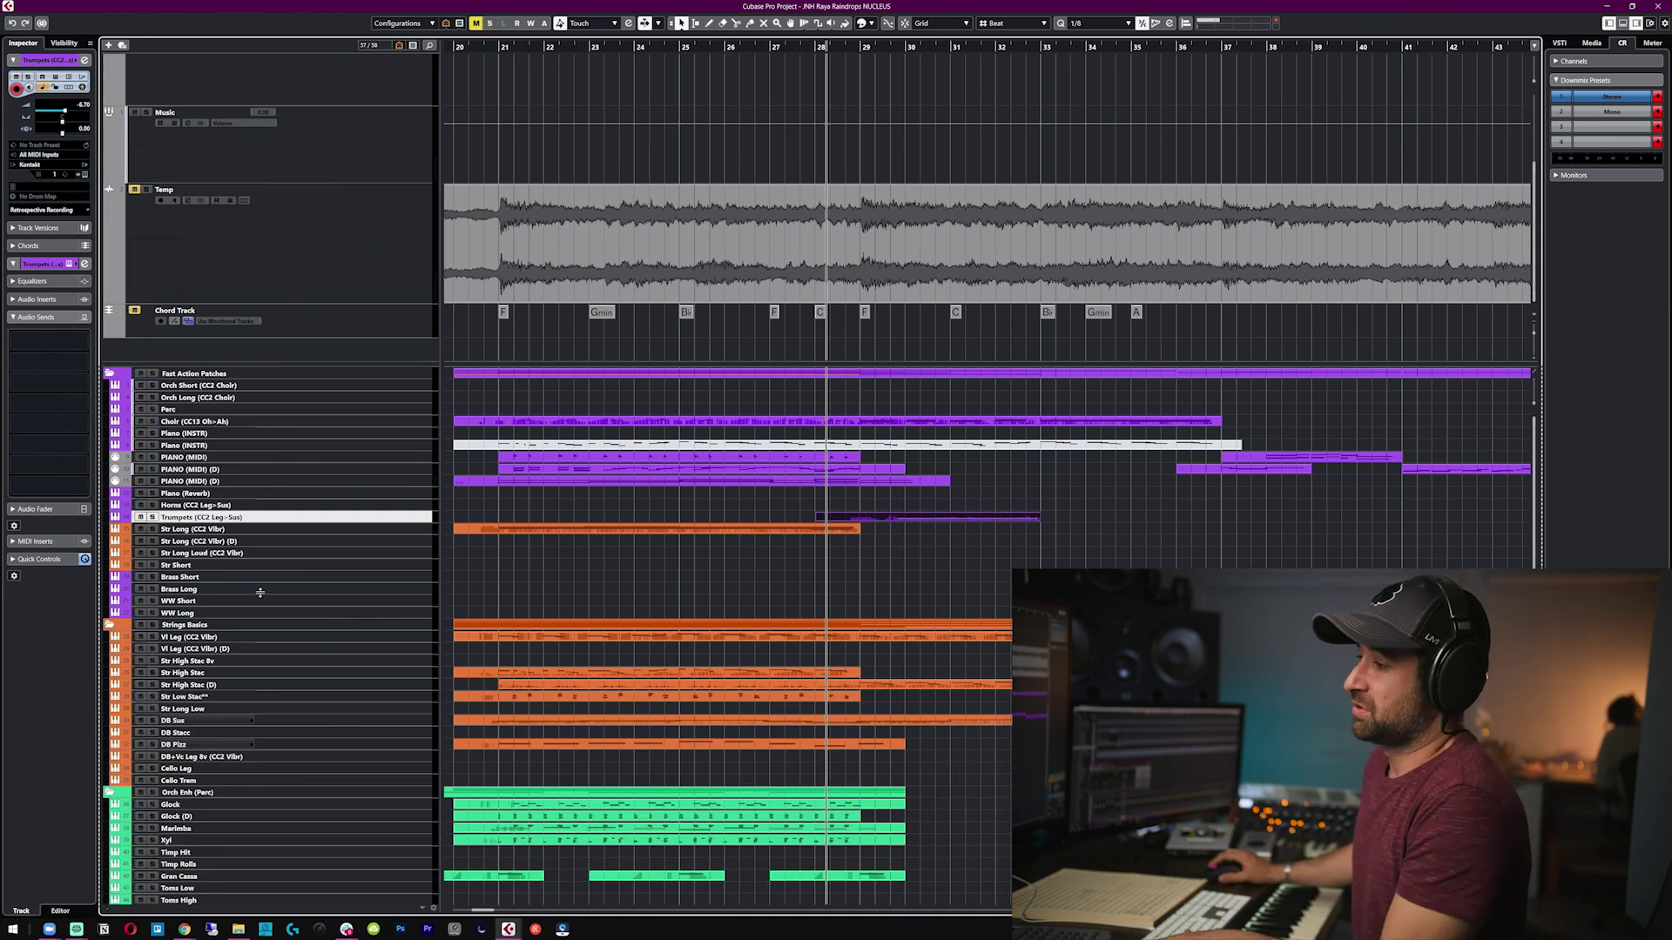
scroll(259, 593, "down", 3)
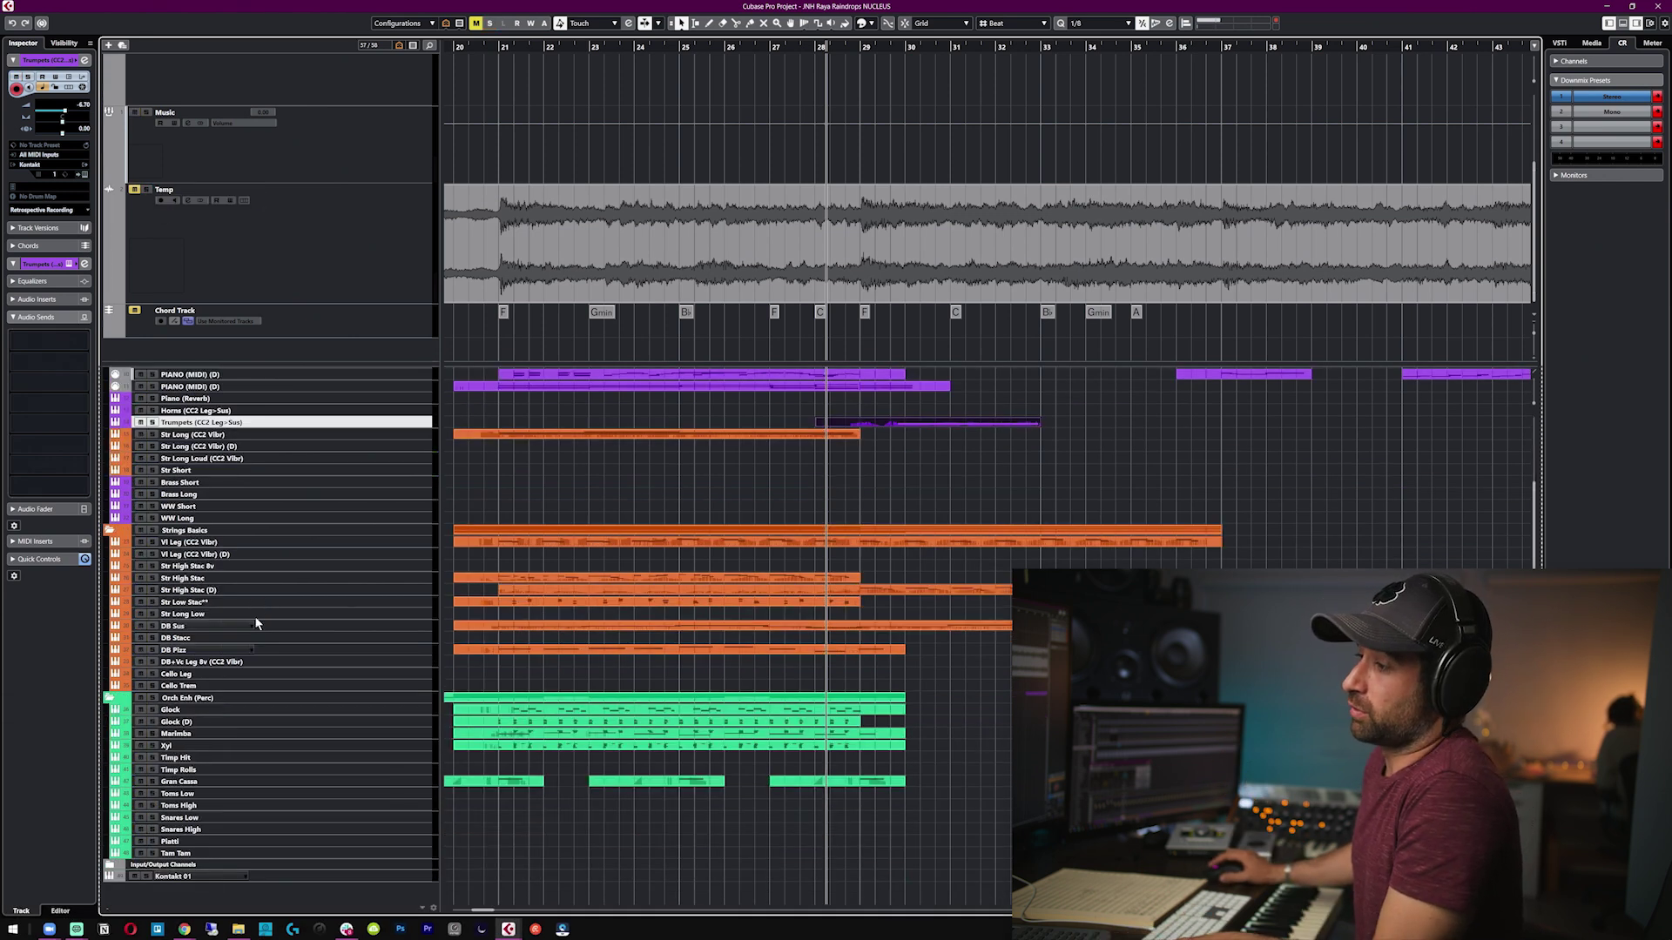
left_click(237, 710)
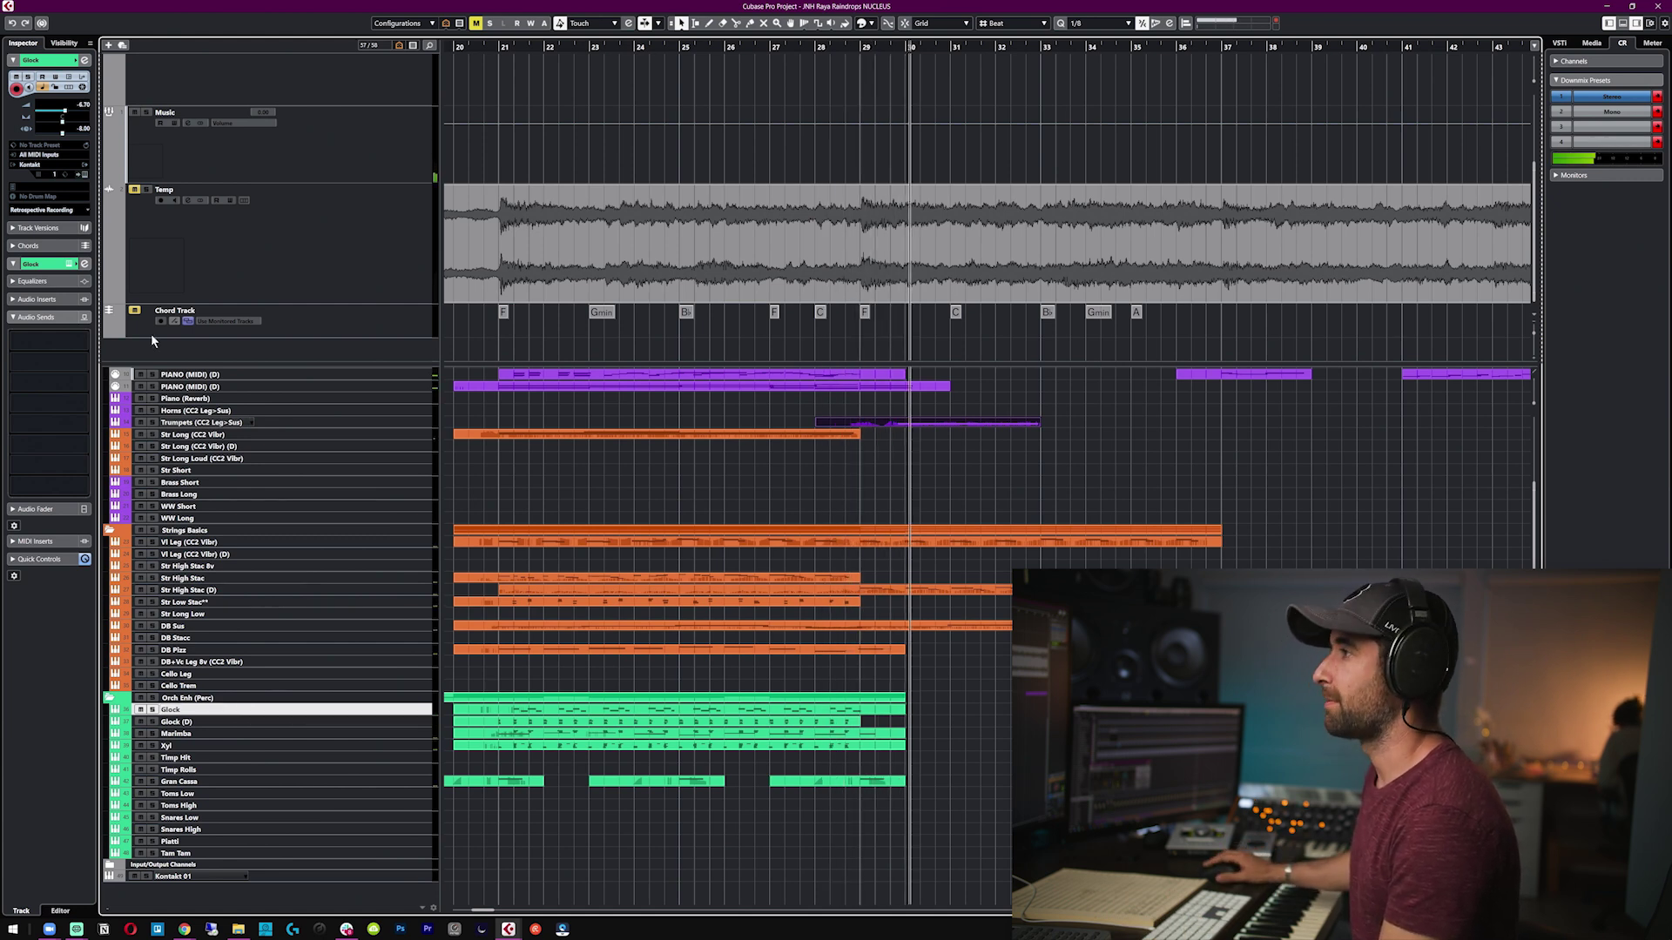
left_click(146, 189)
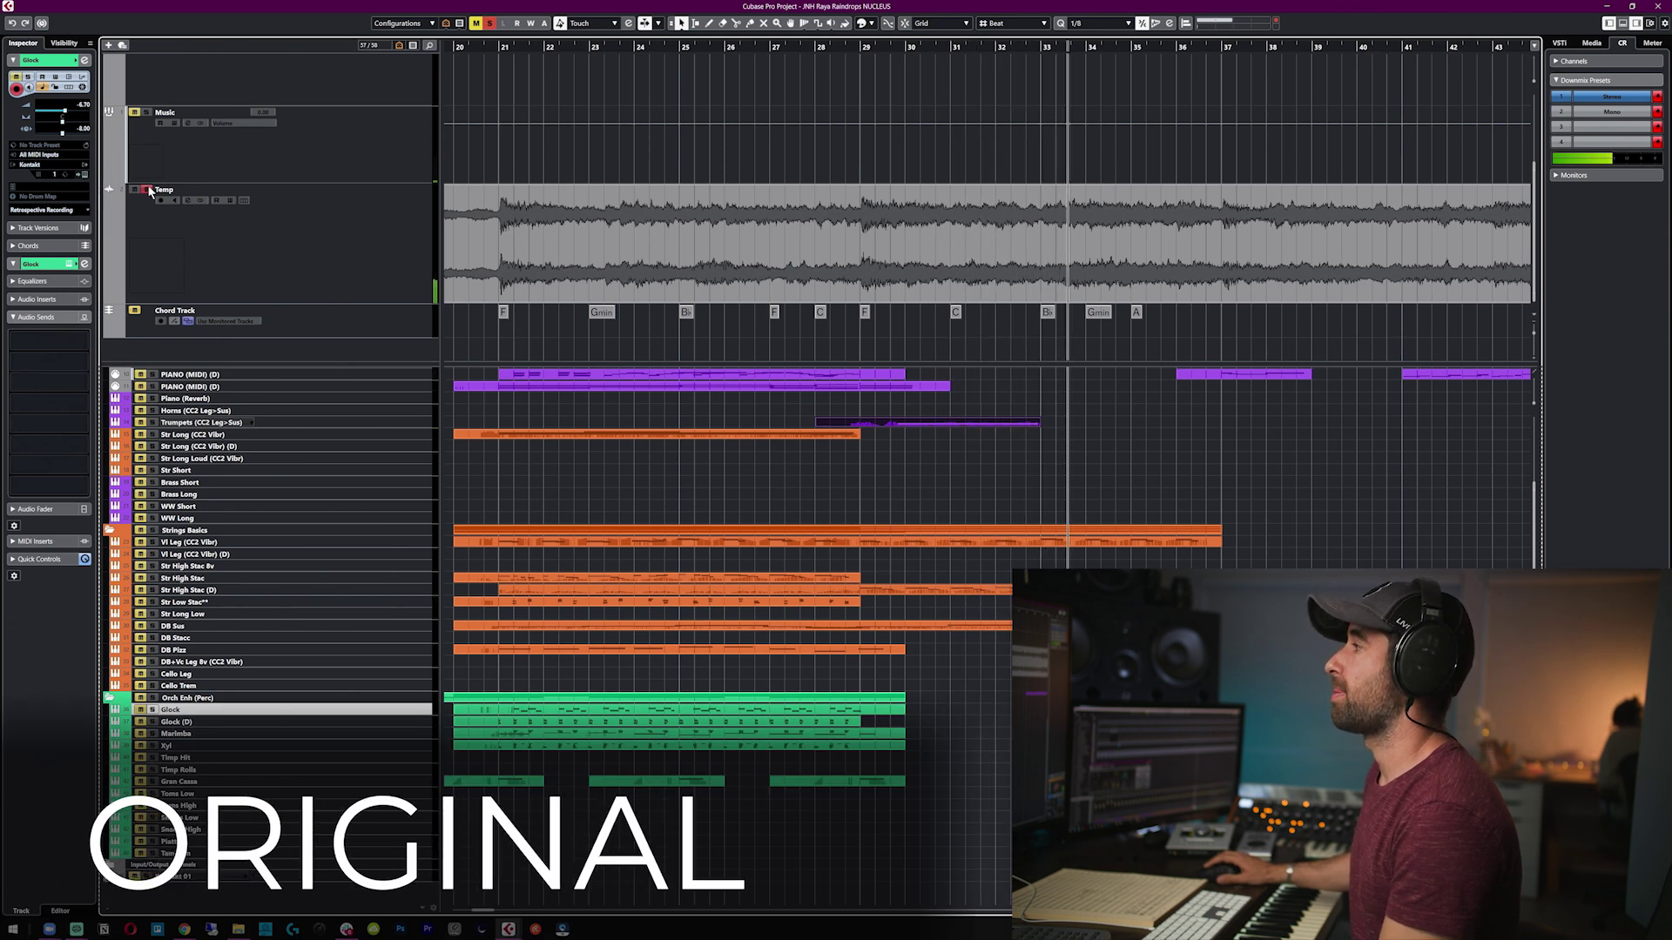
key("1")
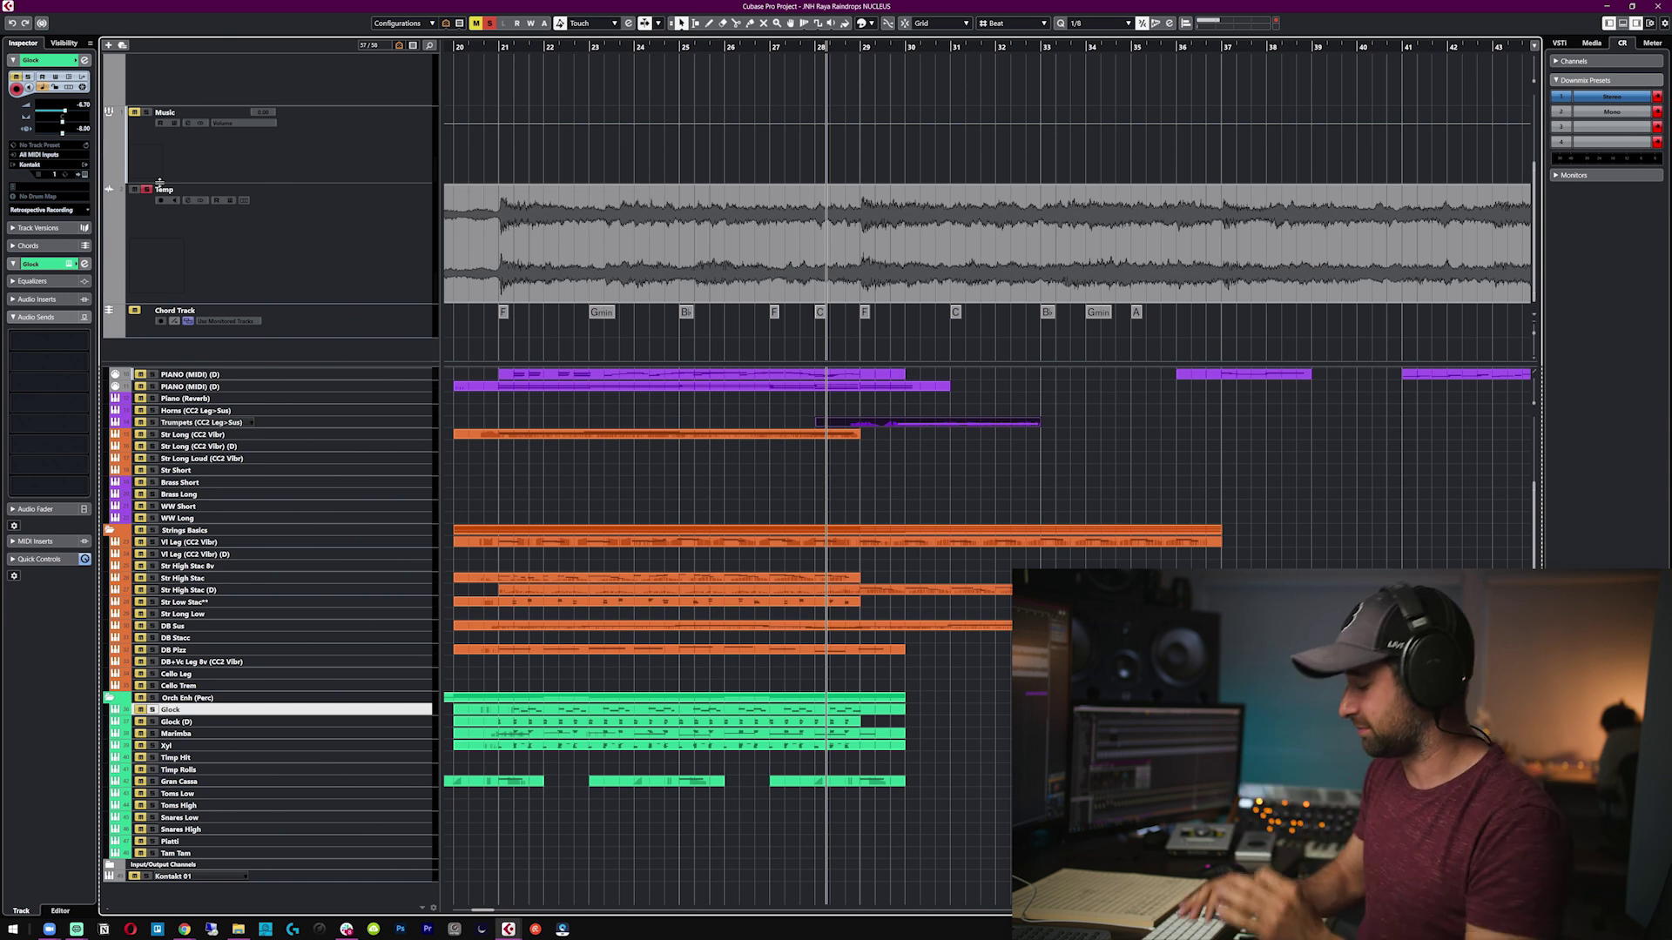
- Record a repeating C5 and F5 glockenspiel pattern on the Glock track from bar 29 to bar 36 and play it back
key("space")
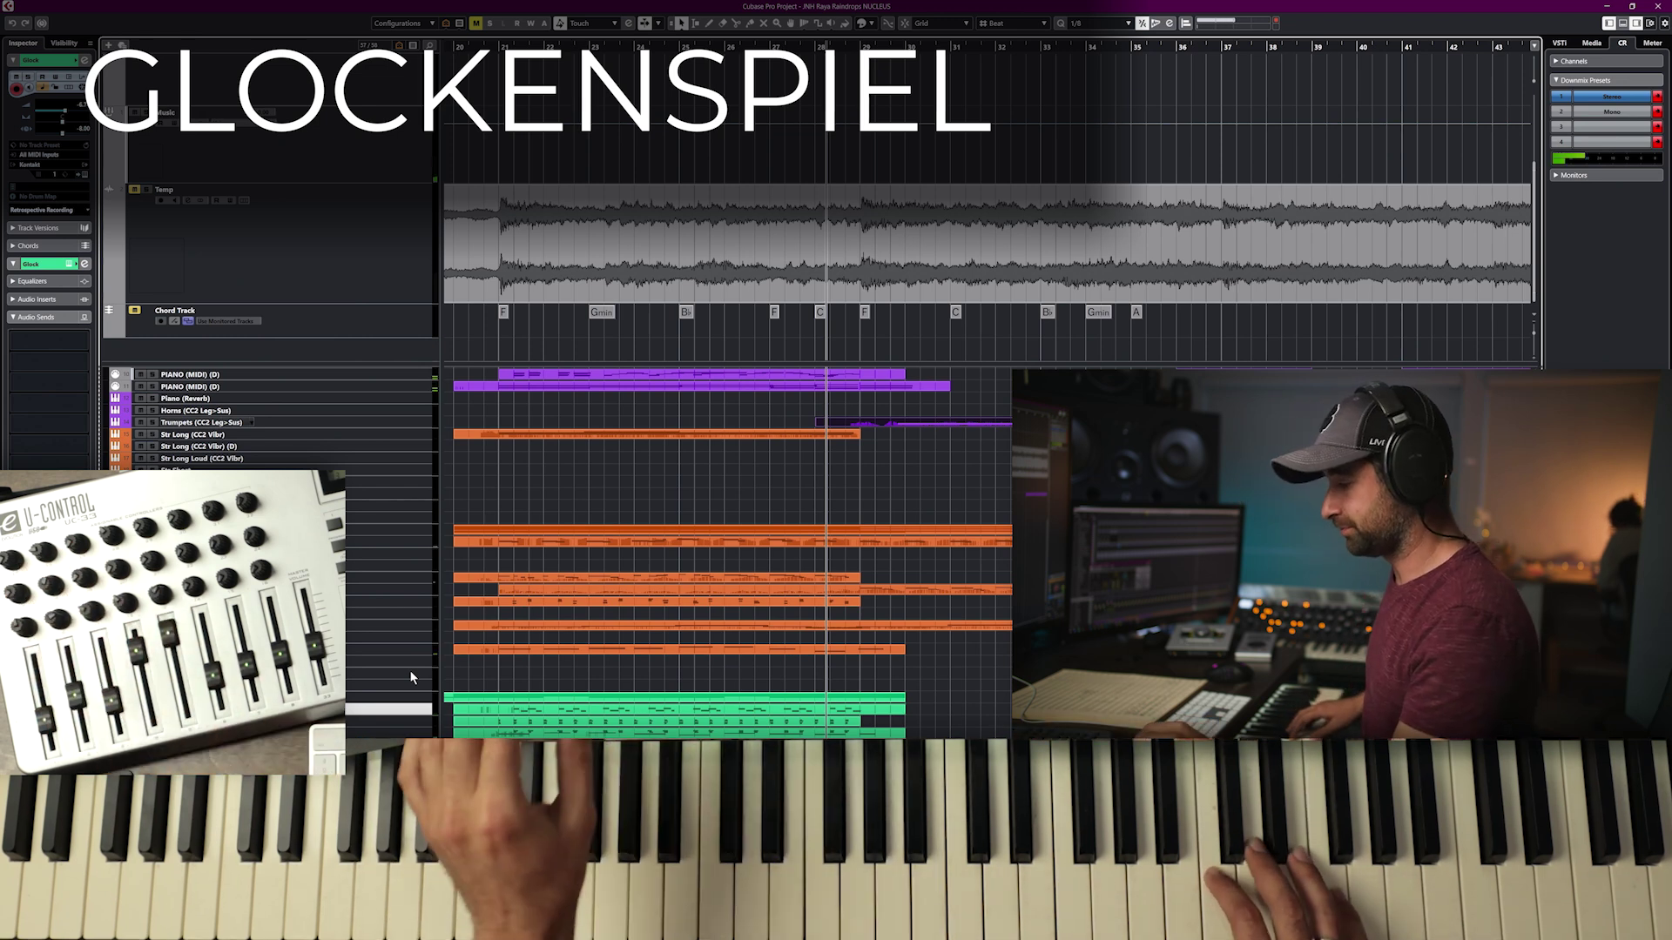
key("space")
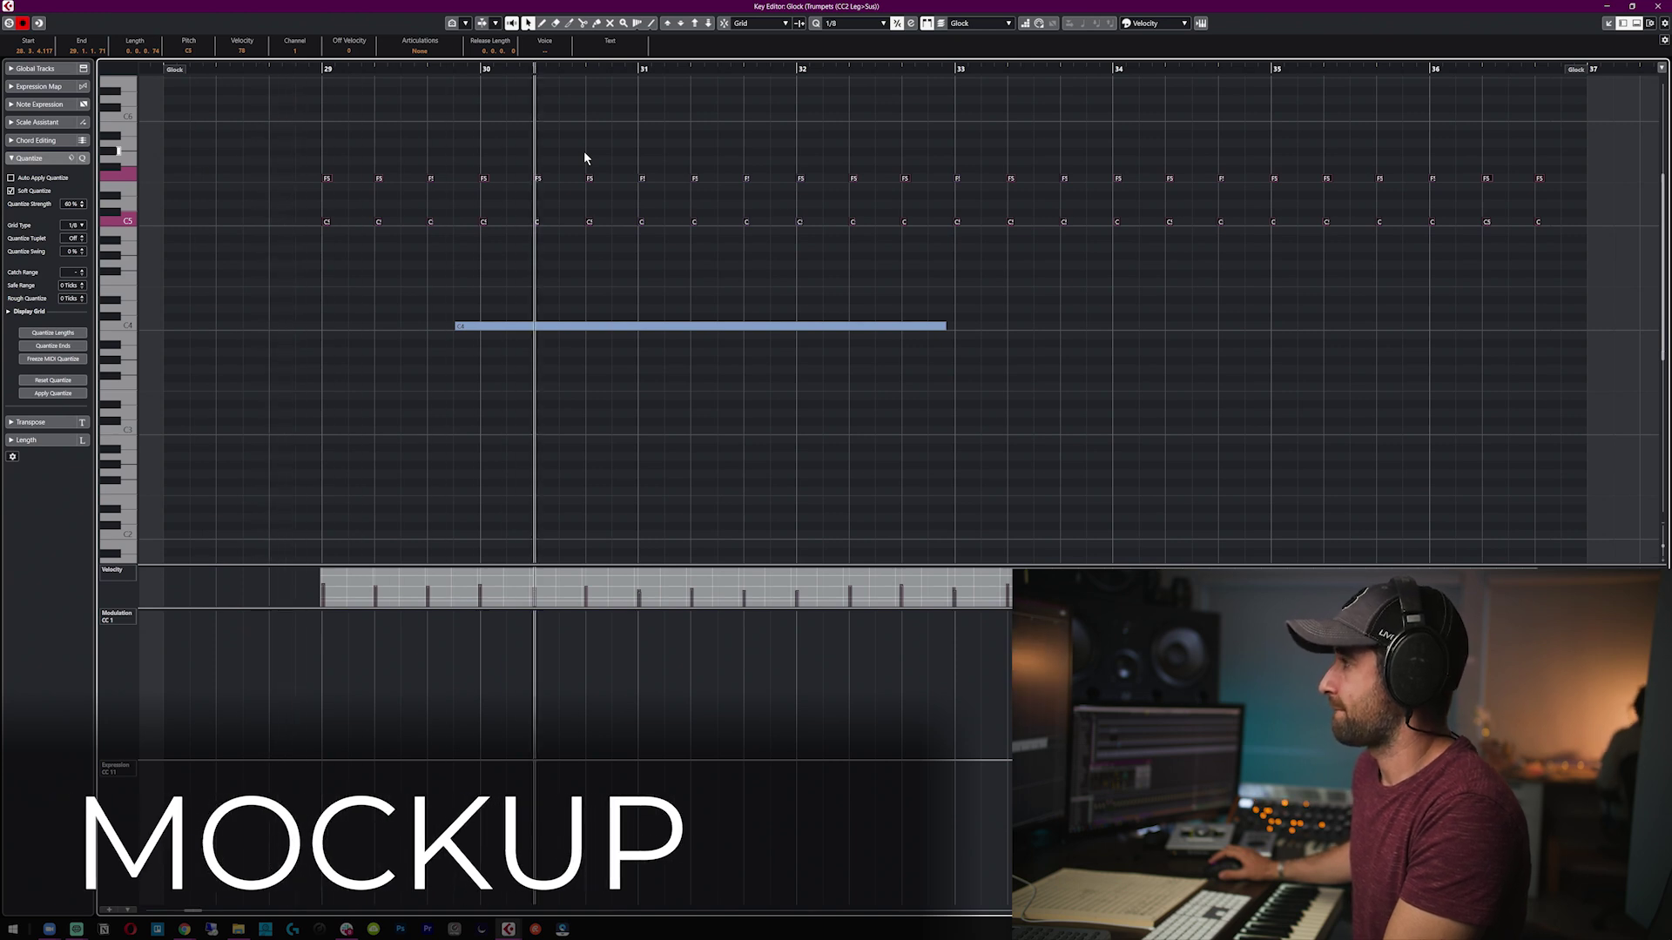
key("ctrl+w")
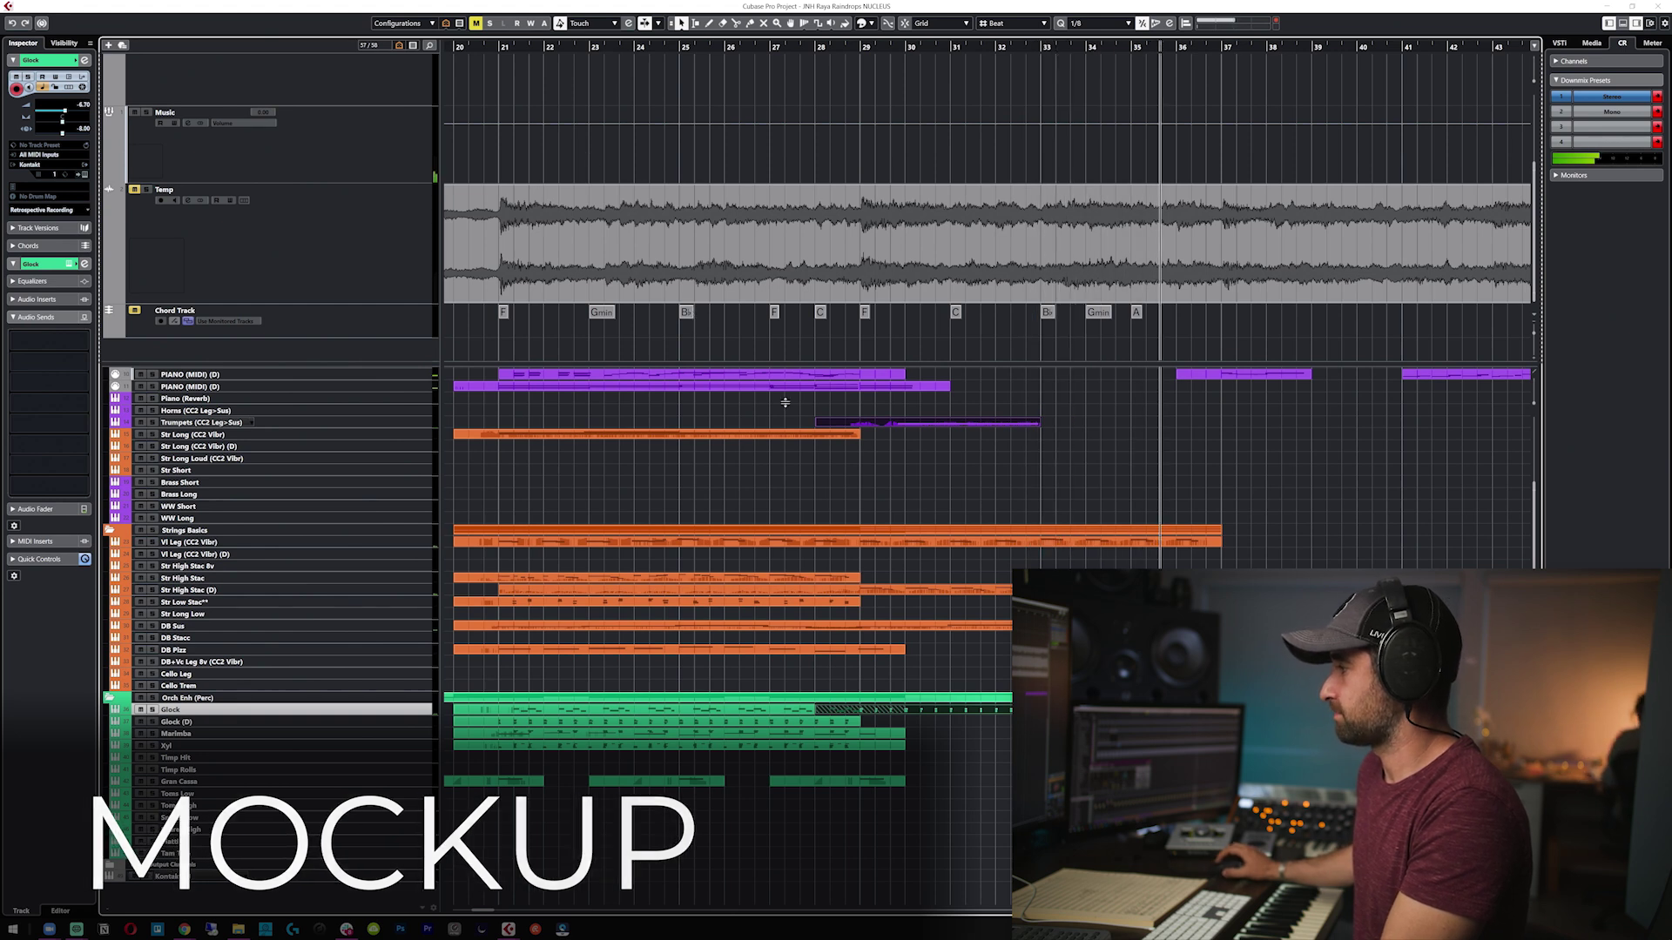
key("space")
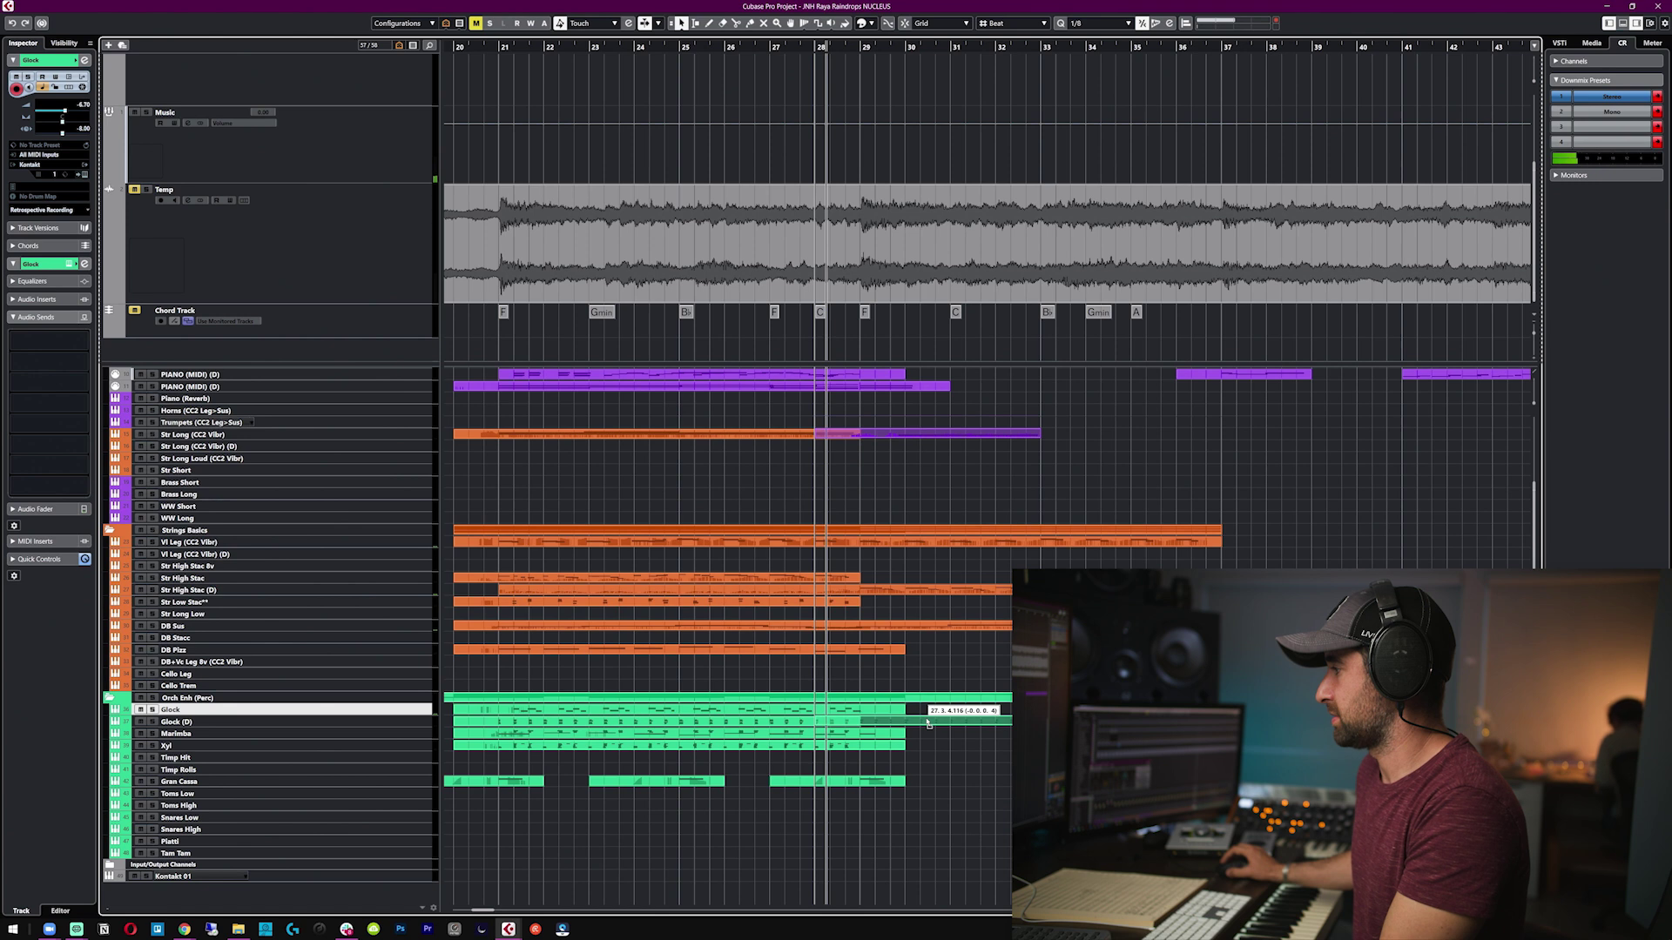
- Move the recorded glockenspiel pattern to the Glock (D) track and reselect the Glock track
right_click(336, 687)
left_click(396, 385)
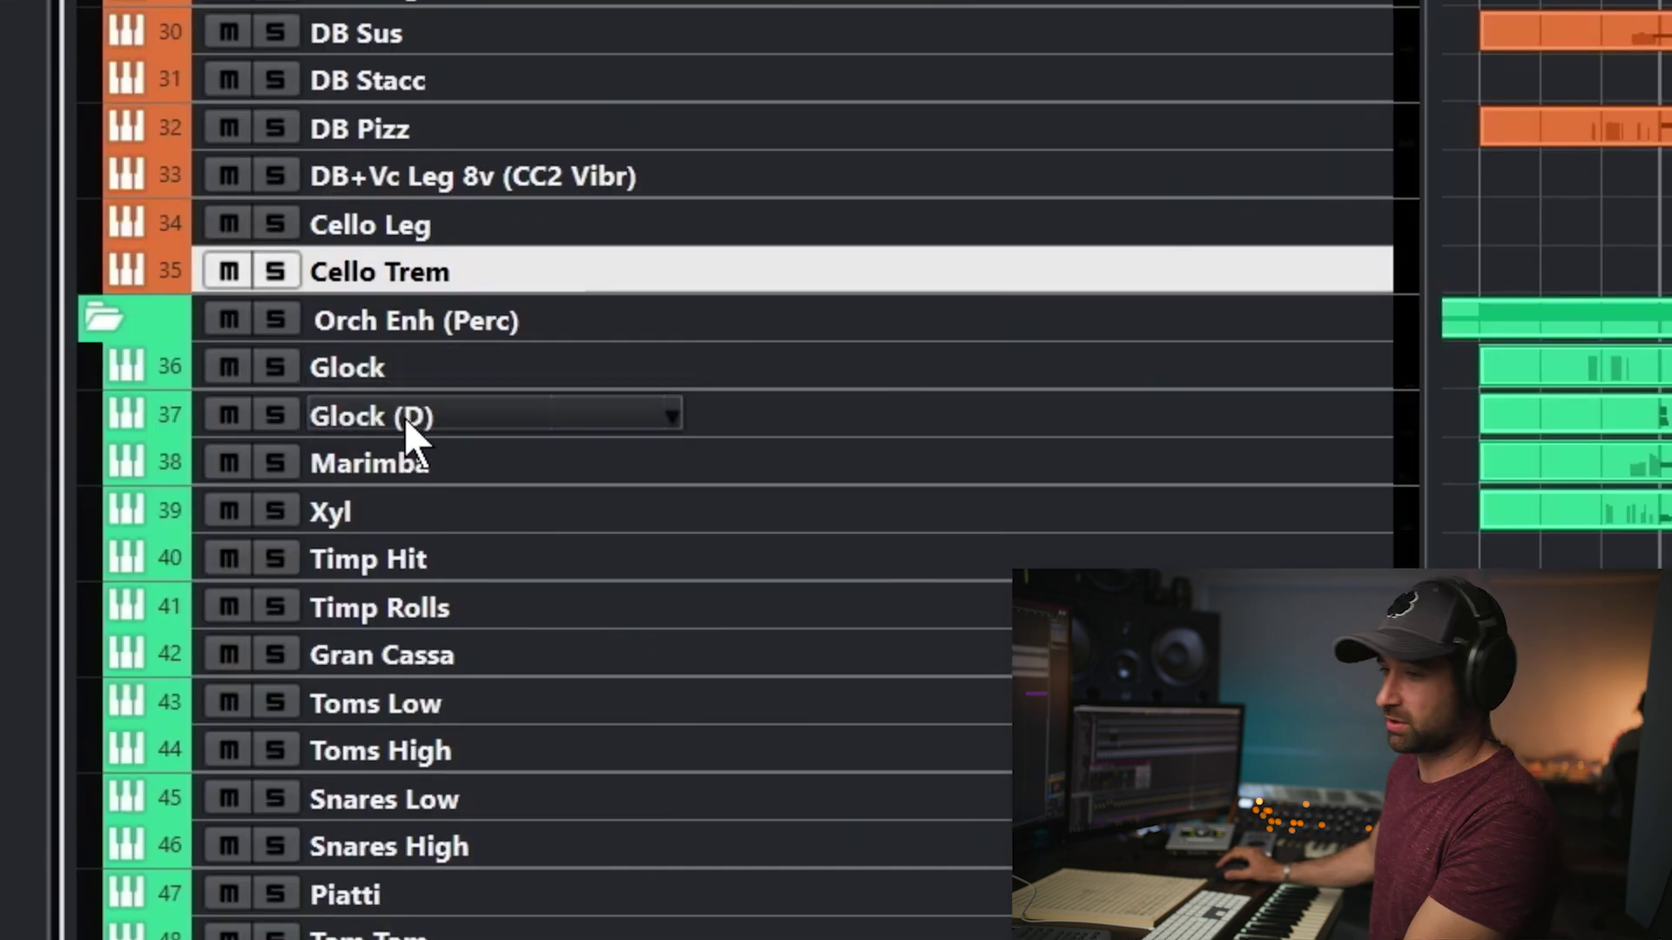
left_click(408, 416)
left_click(422, 379)
left_click(425, 409)
left_click(436, 378)
left_click(446, 409)
left_click(456, 377)
left_click(645, 397)
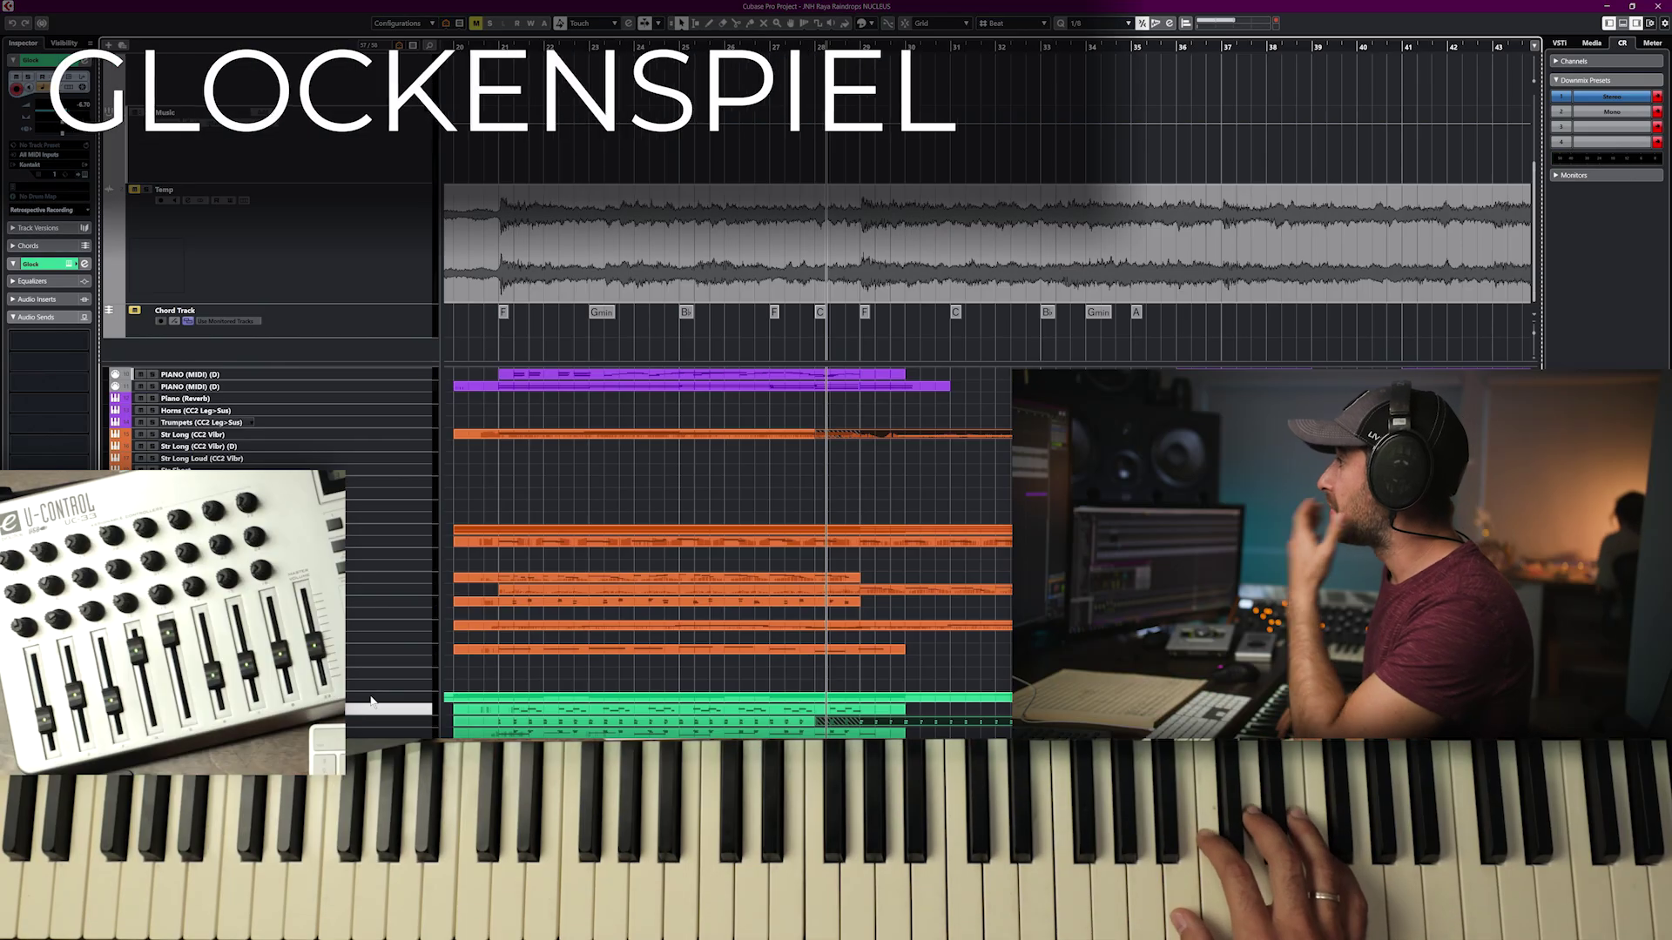
- Rehearse a second glockenspiel line on the Glock track against repeated playback of the mockup from bar 28
key("space")
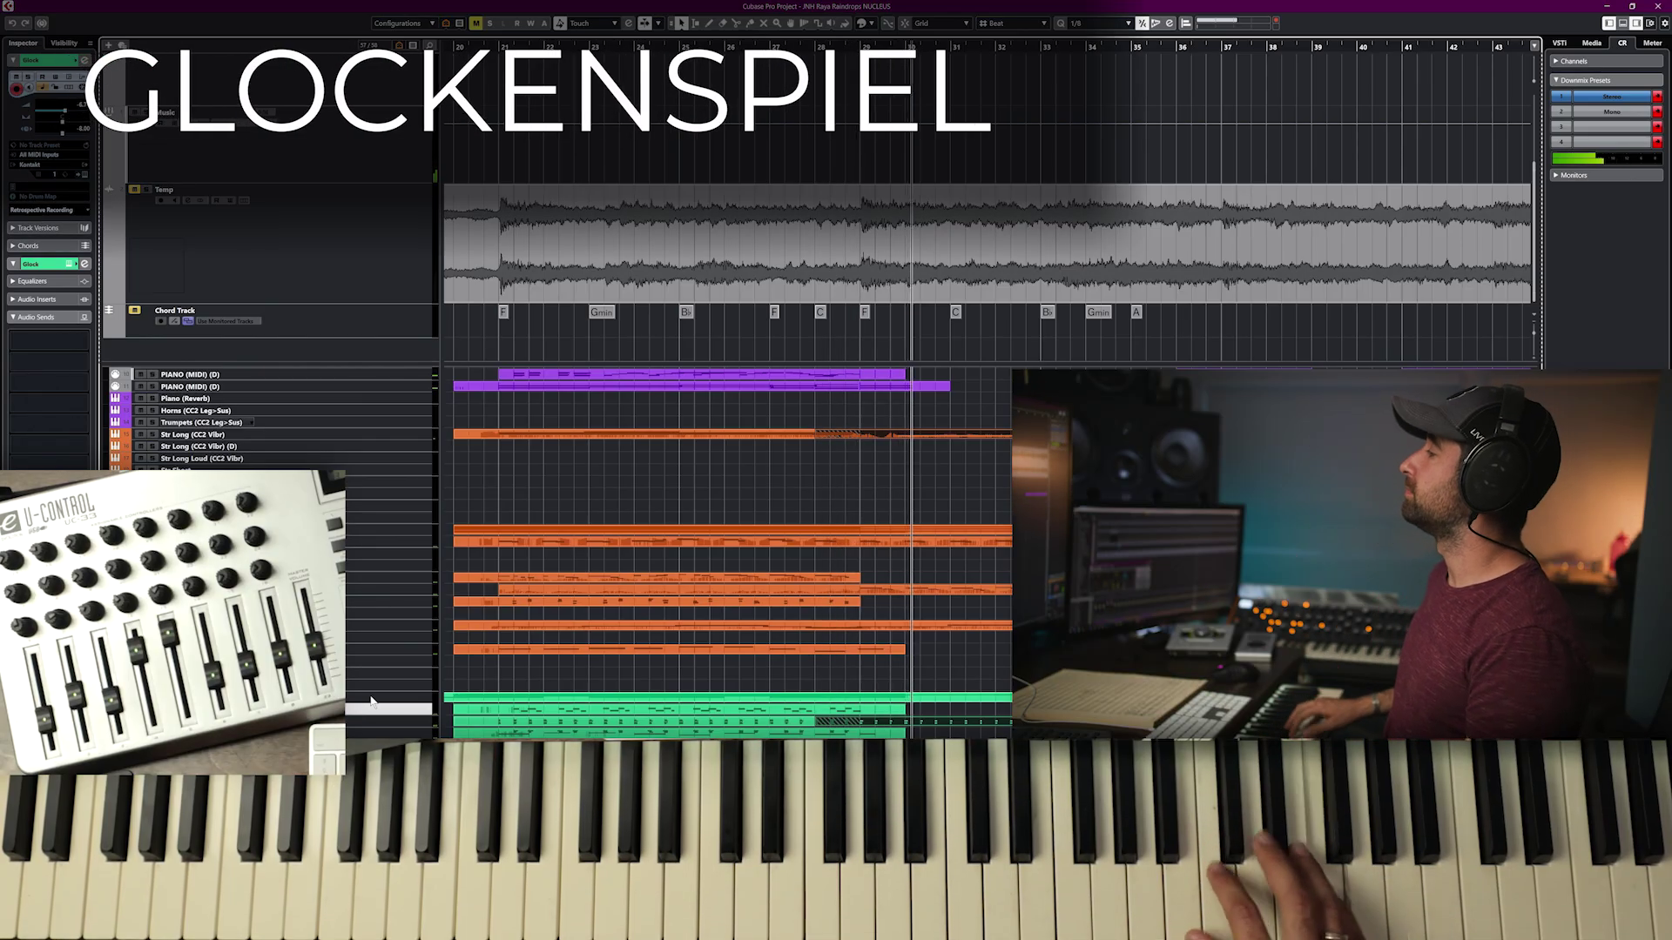
key("space")
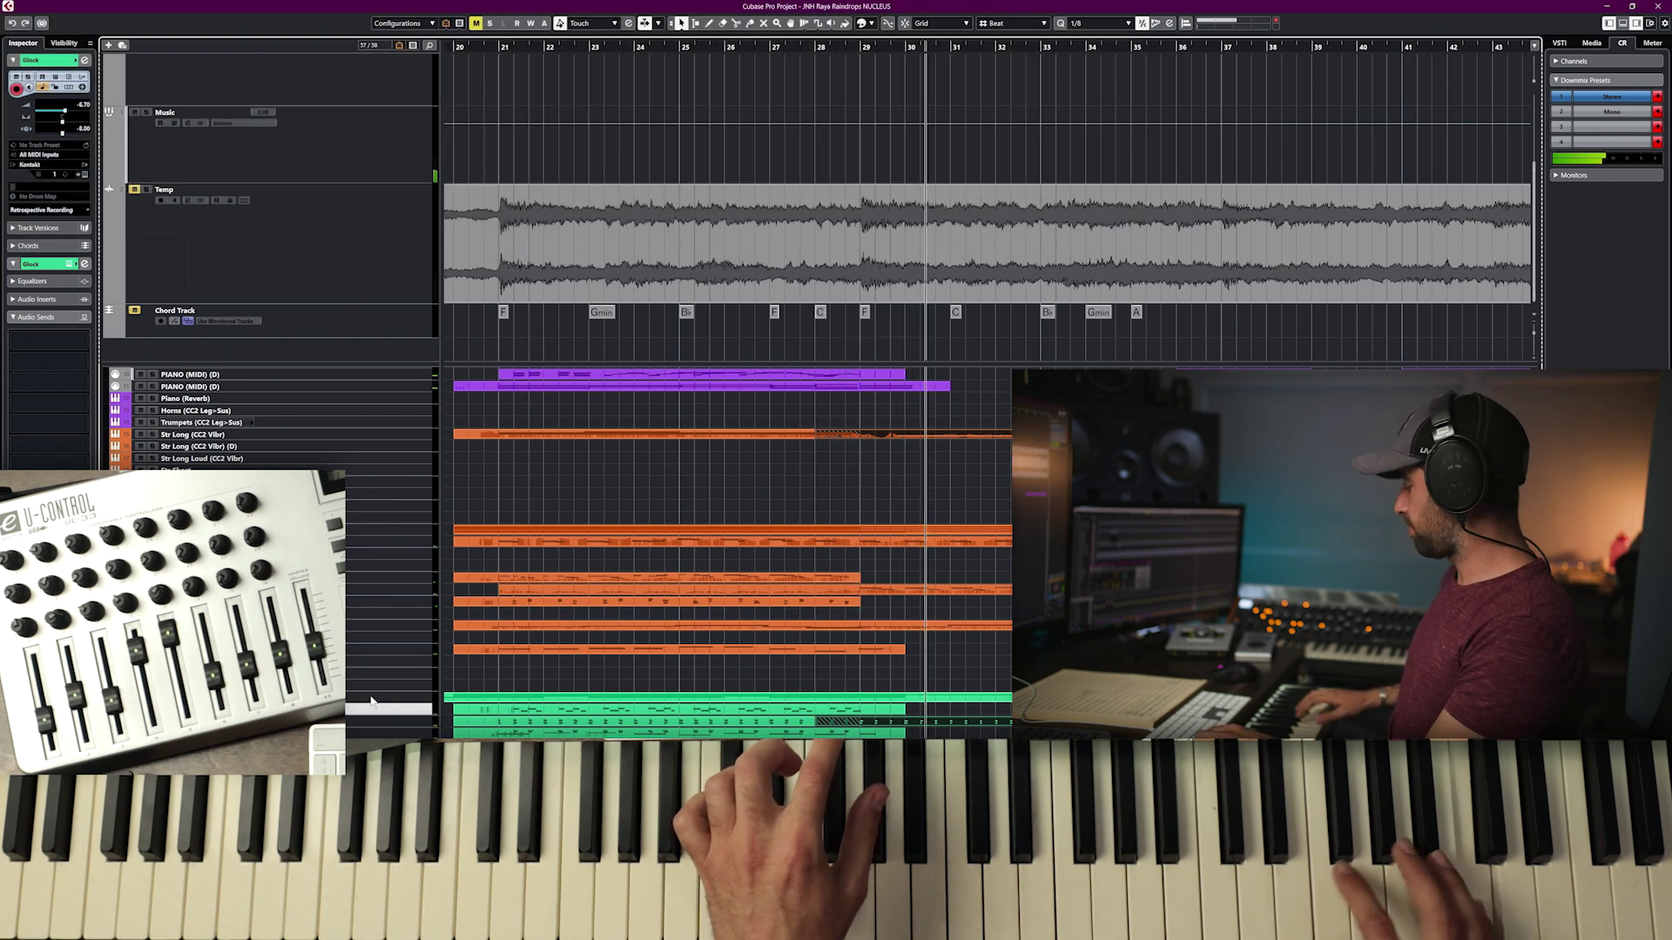
key("space")
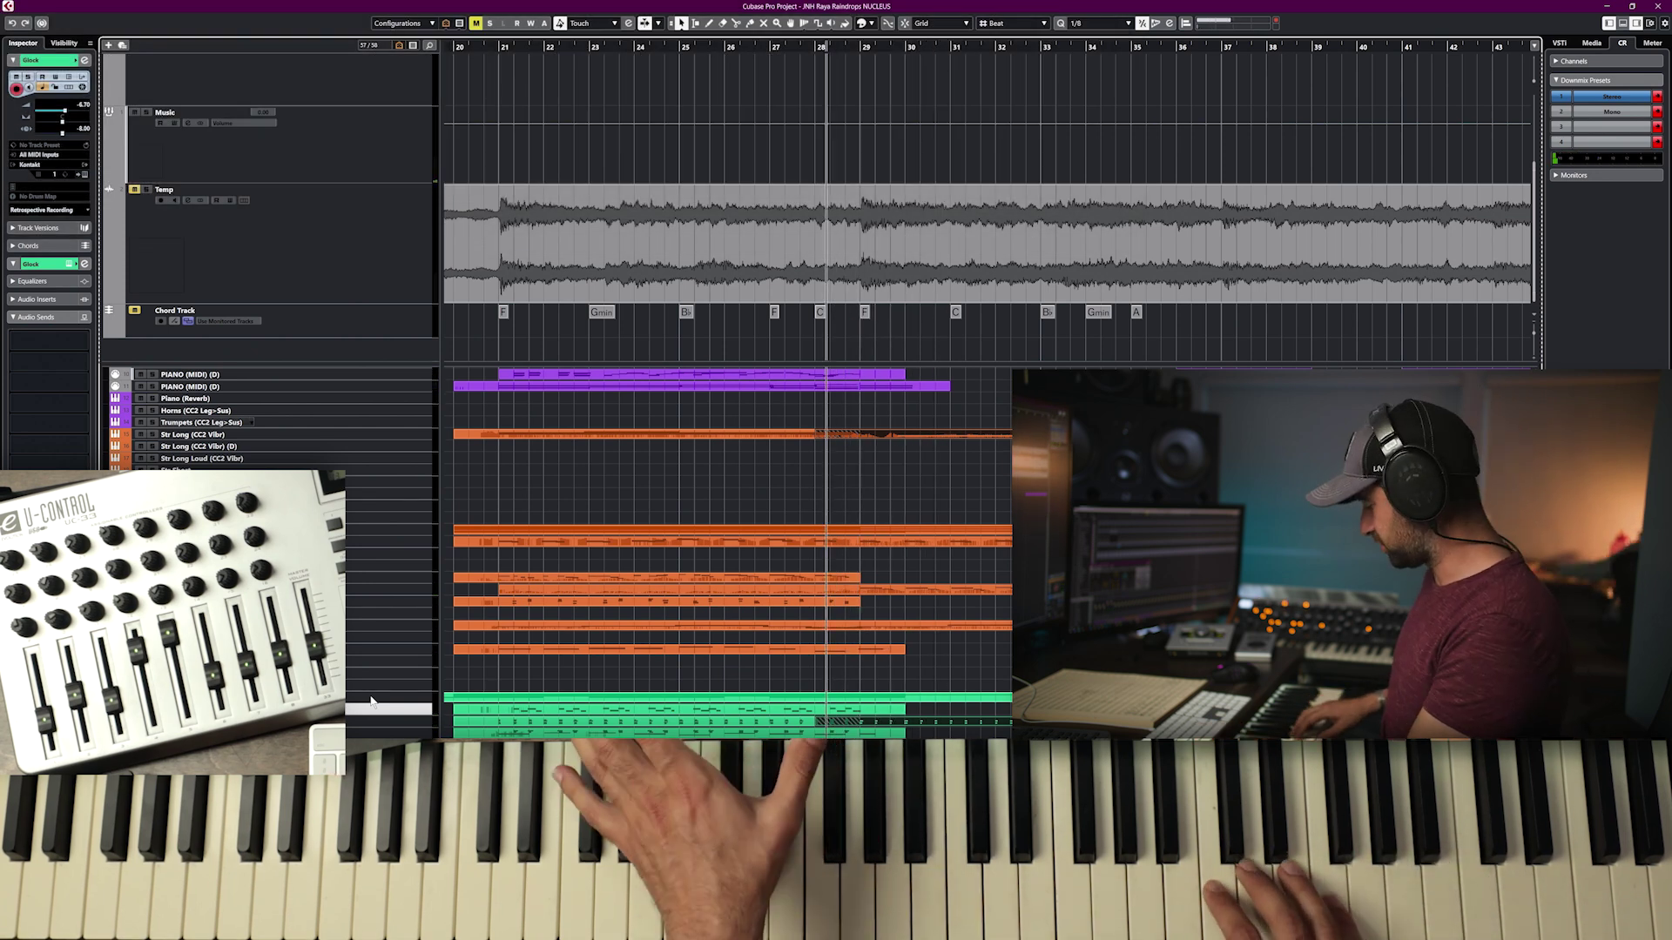
key("space")
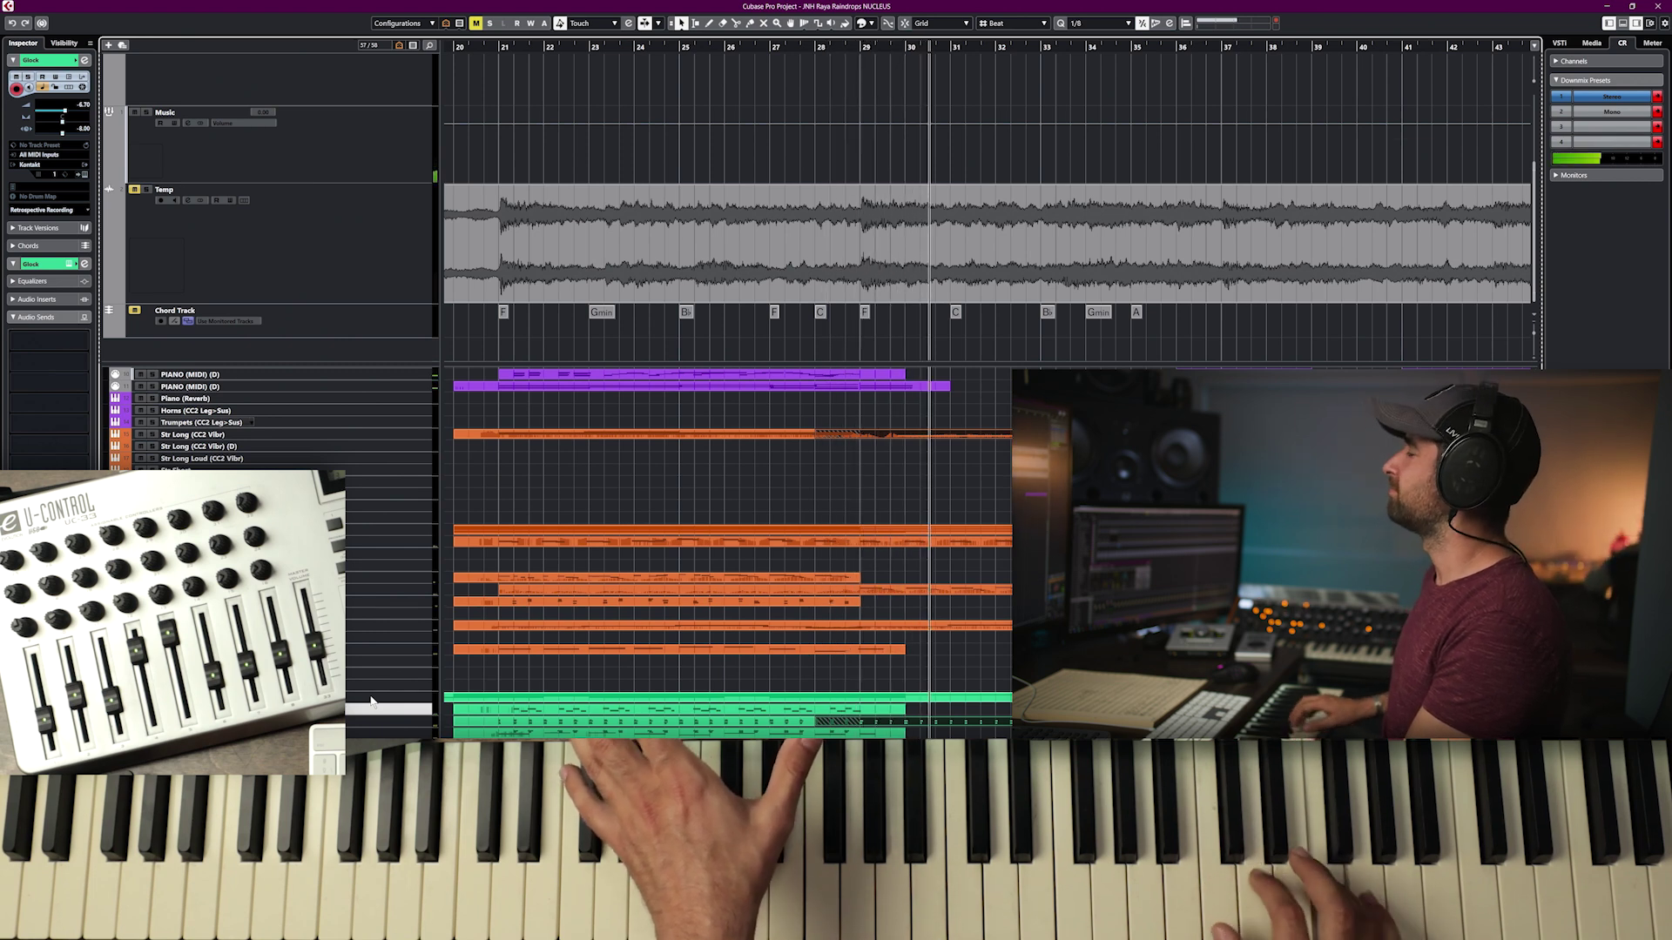
key("space")
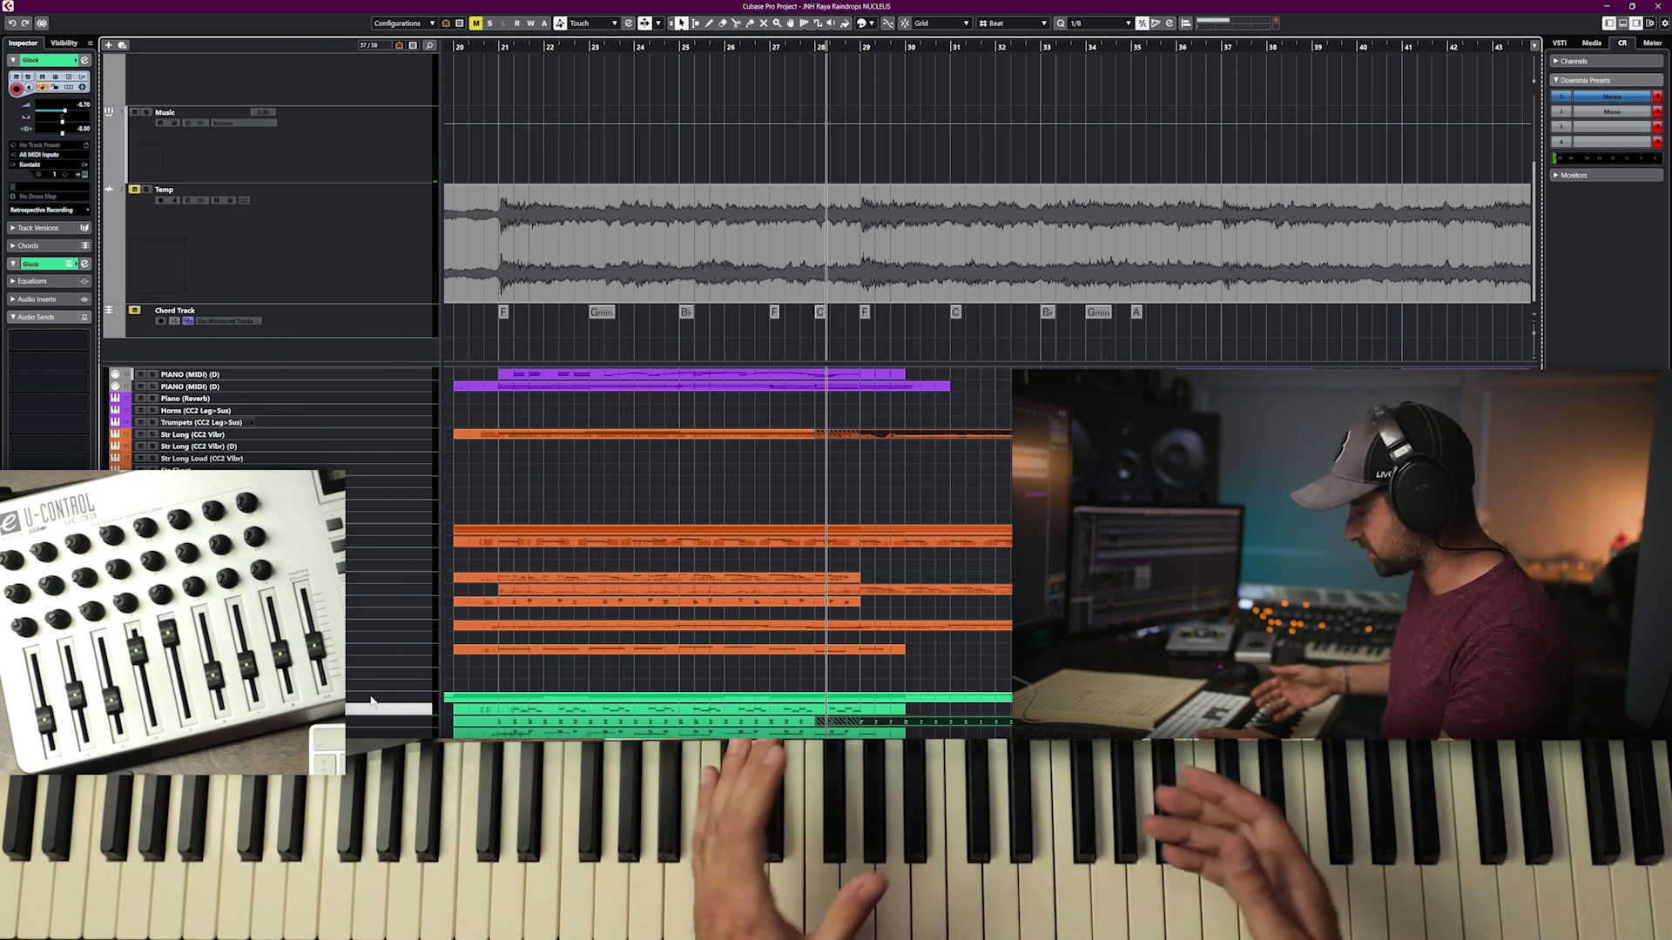
- Solo the Temp reference again and play it from bar 28 to check the second glockenspiel line
left_click(146, 189)
key("space")
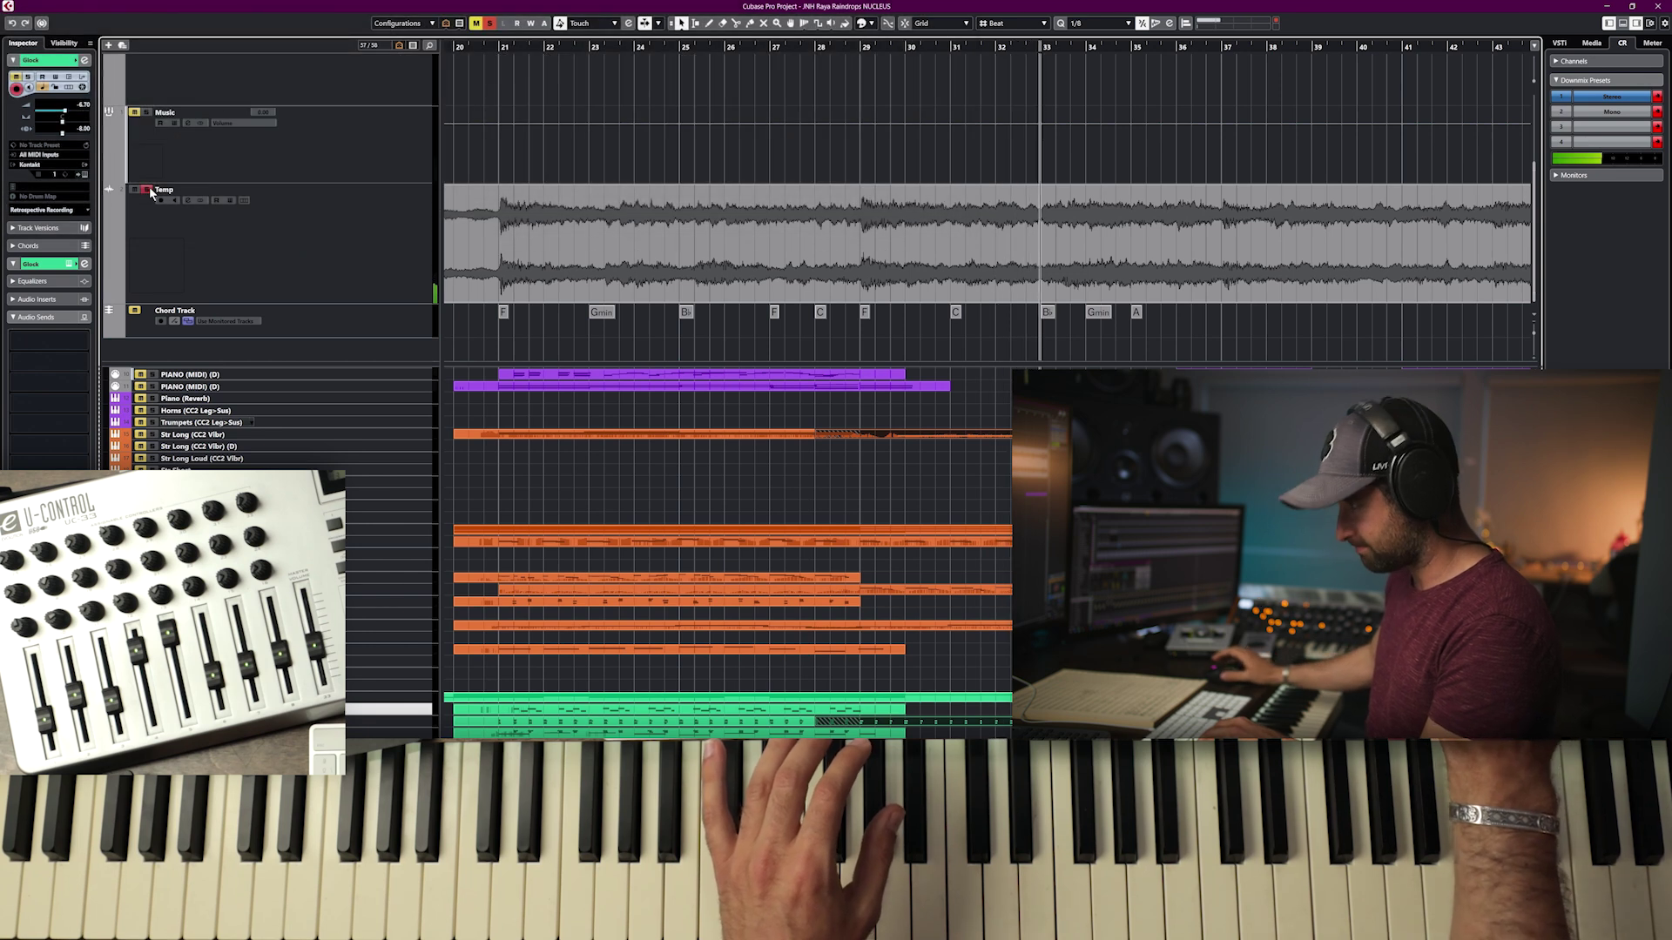
key("space")
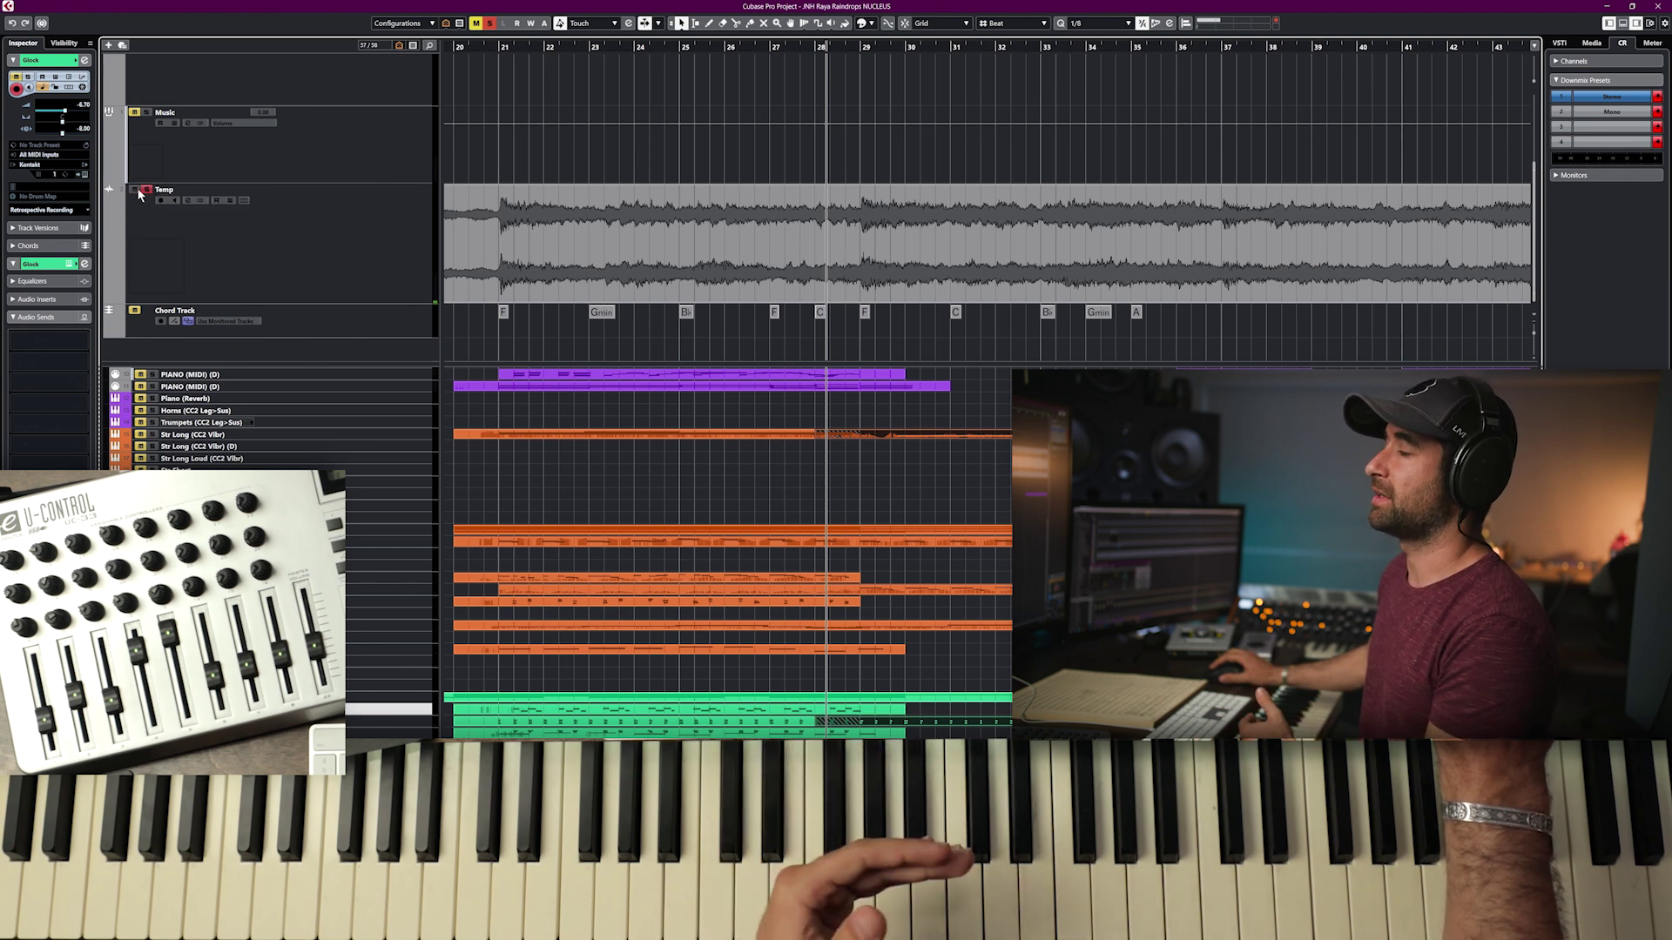
- Unsolo the Temp reference and record the second glockenspiel line on the Glock track from bar 29 to bar 36
left_click(135, 189)
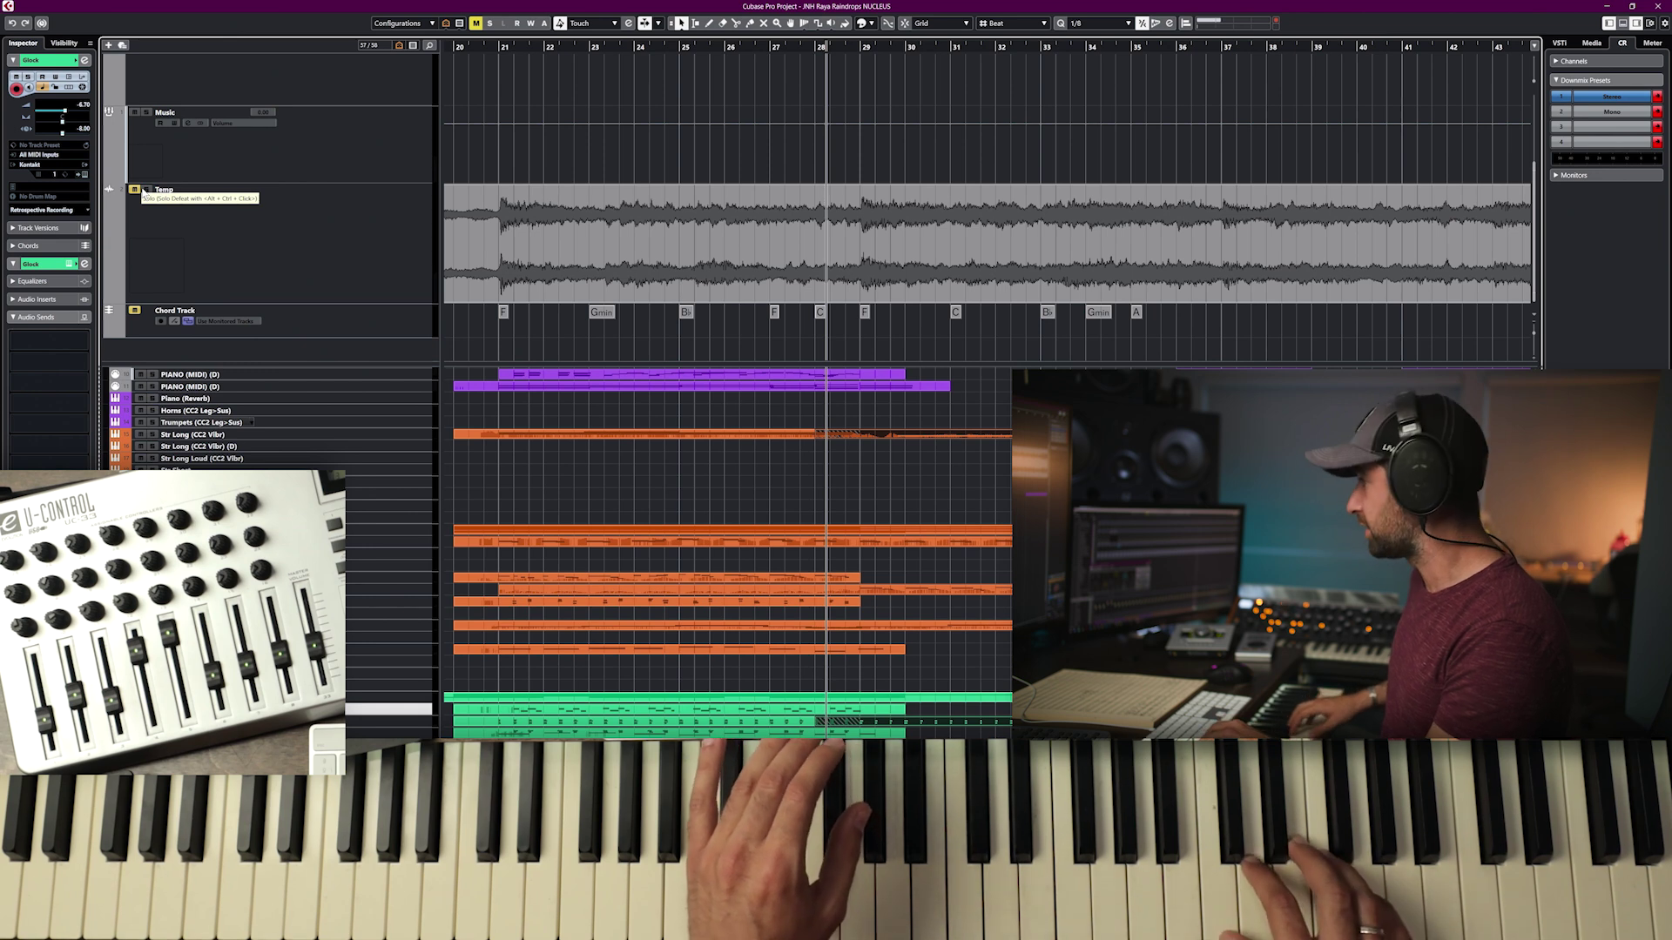
key("space")
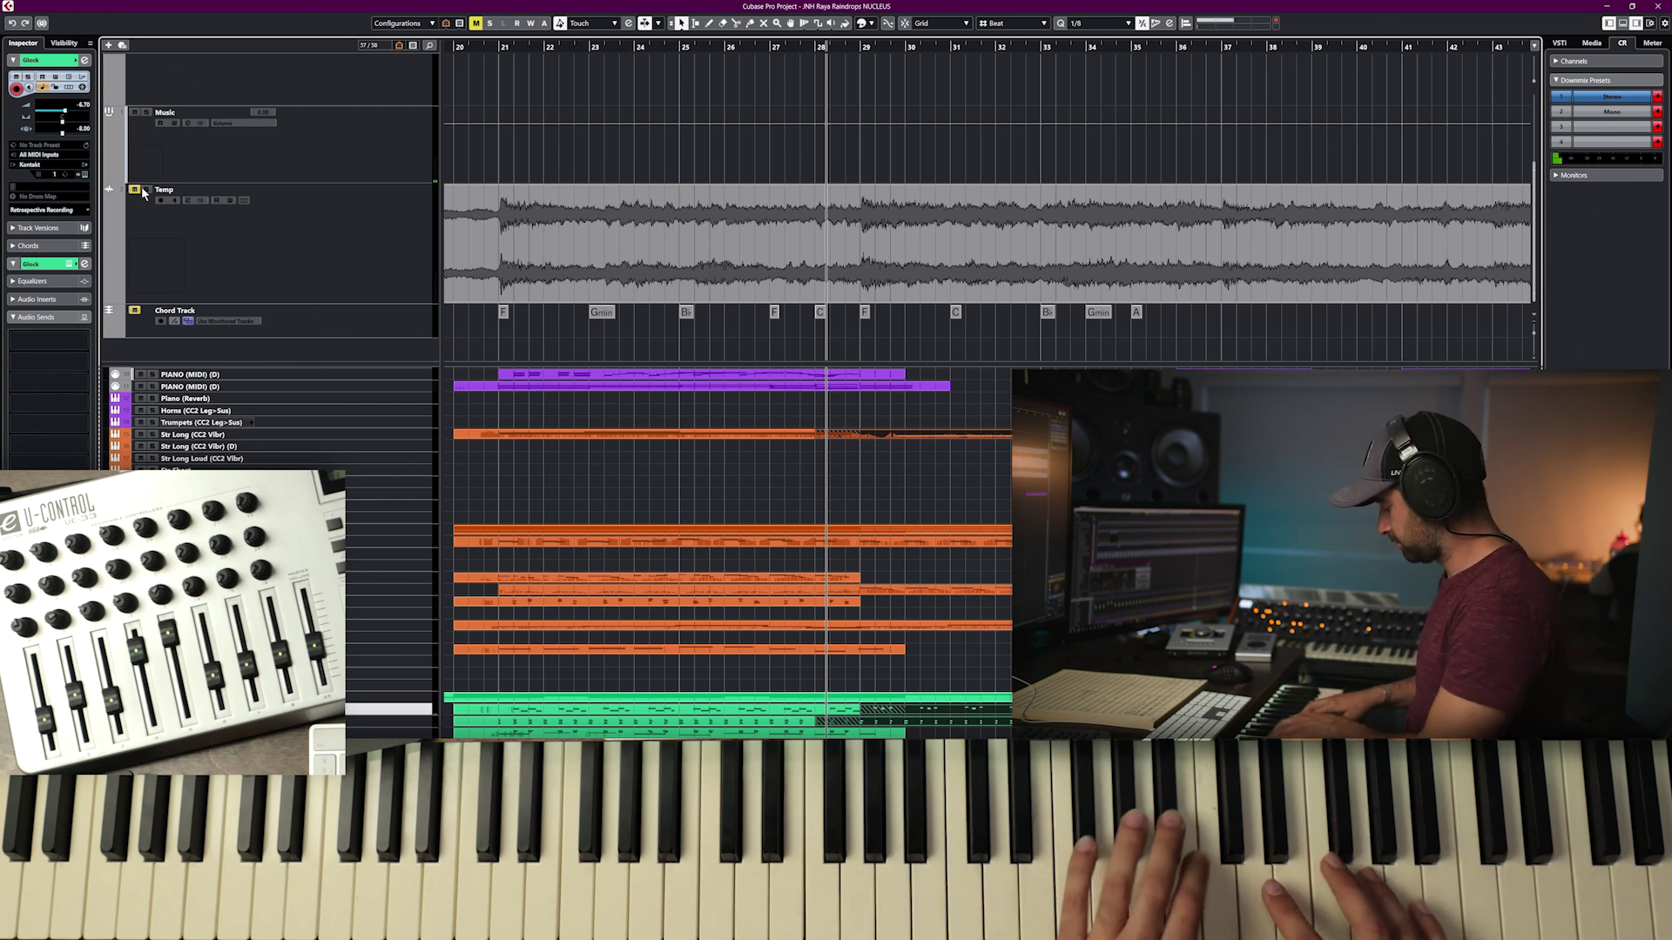
left_click(1030, 46)
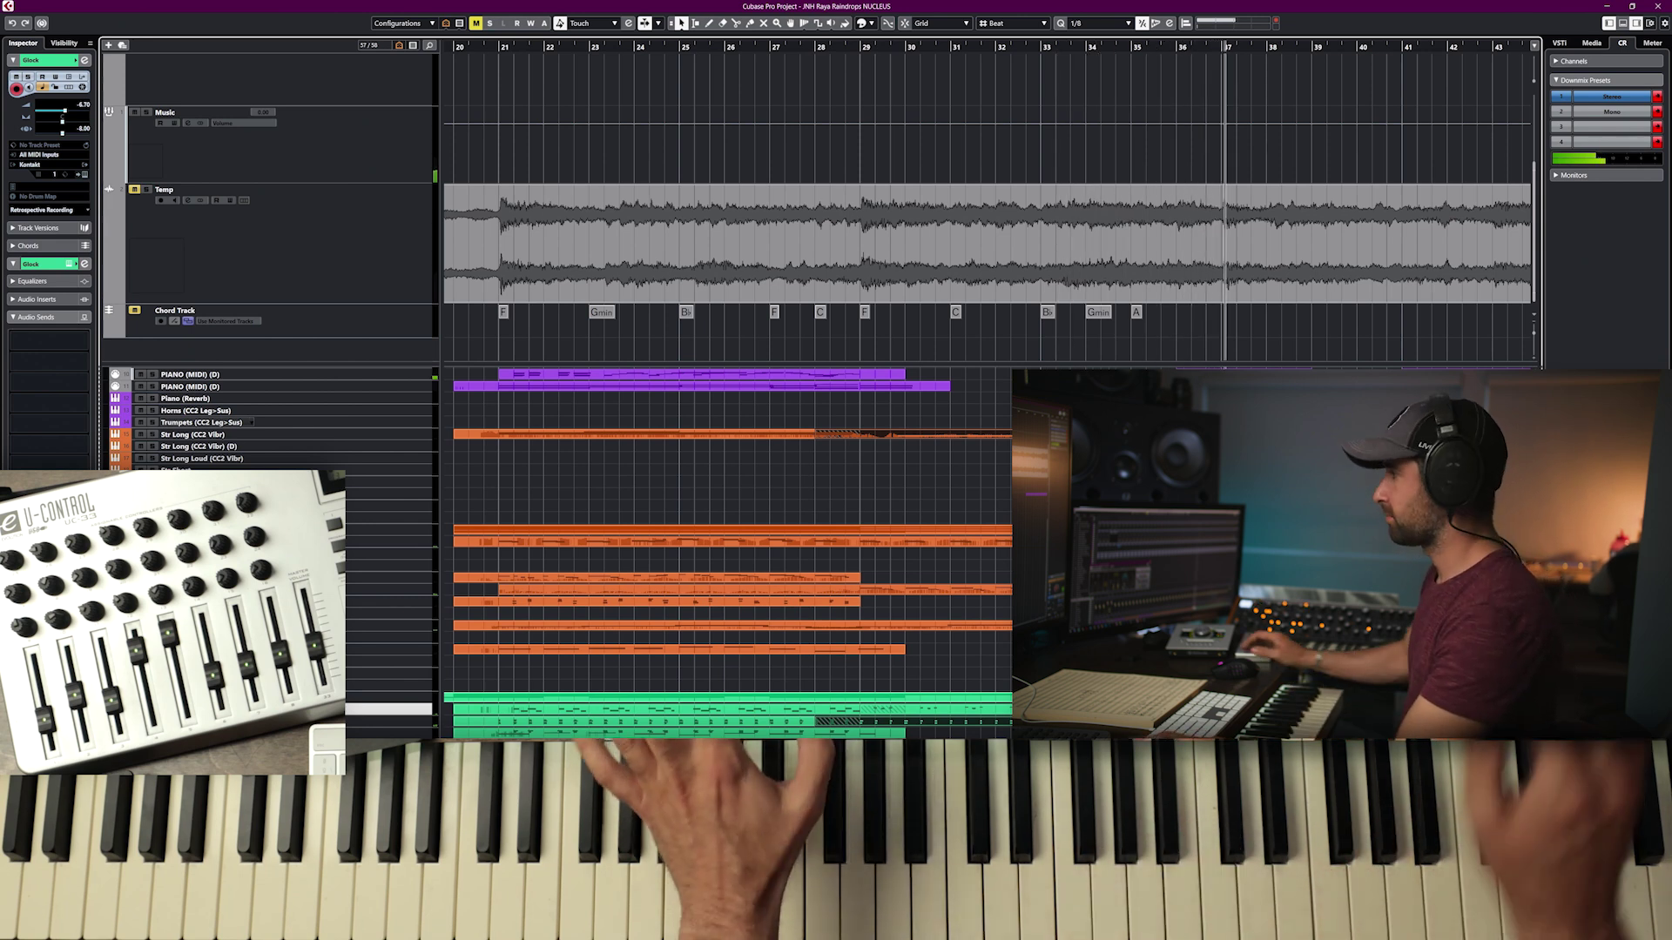
key("space")
left_click(961, 713)
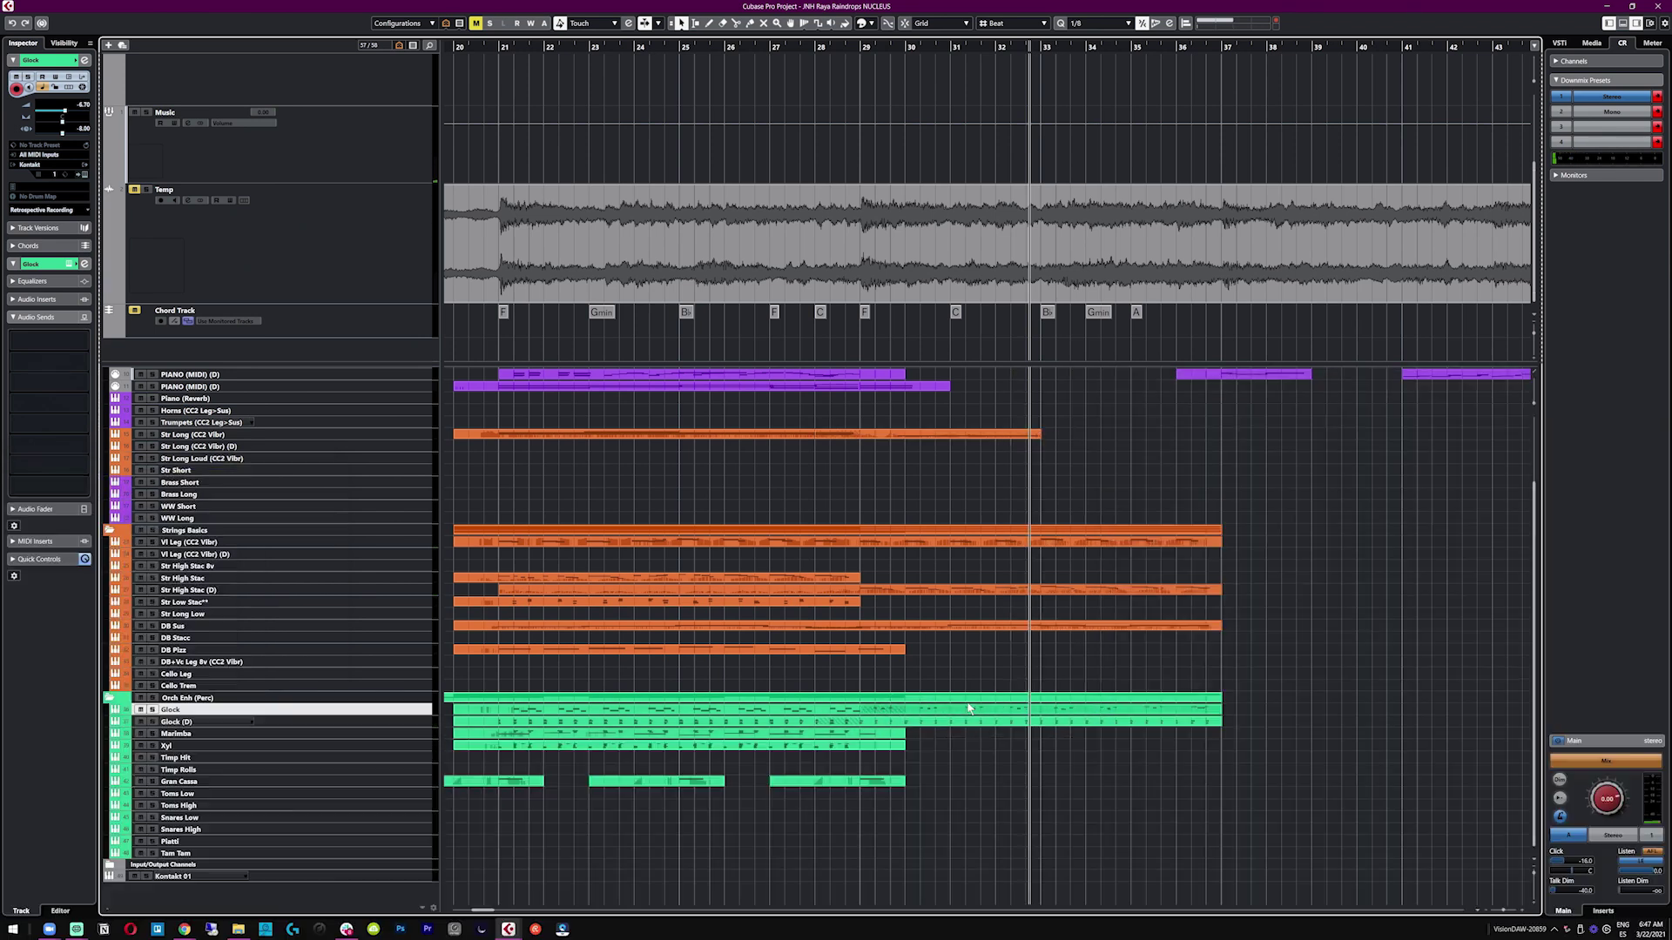
double_click(967, 707)
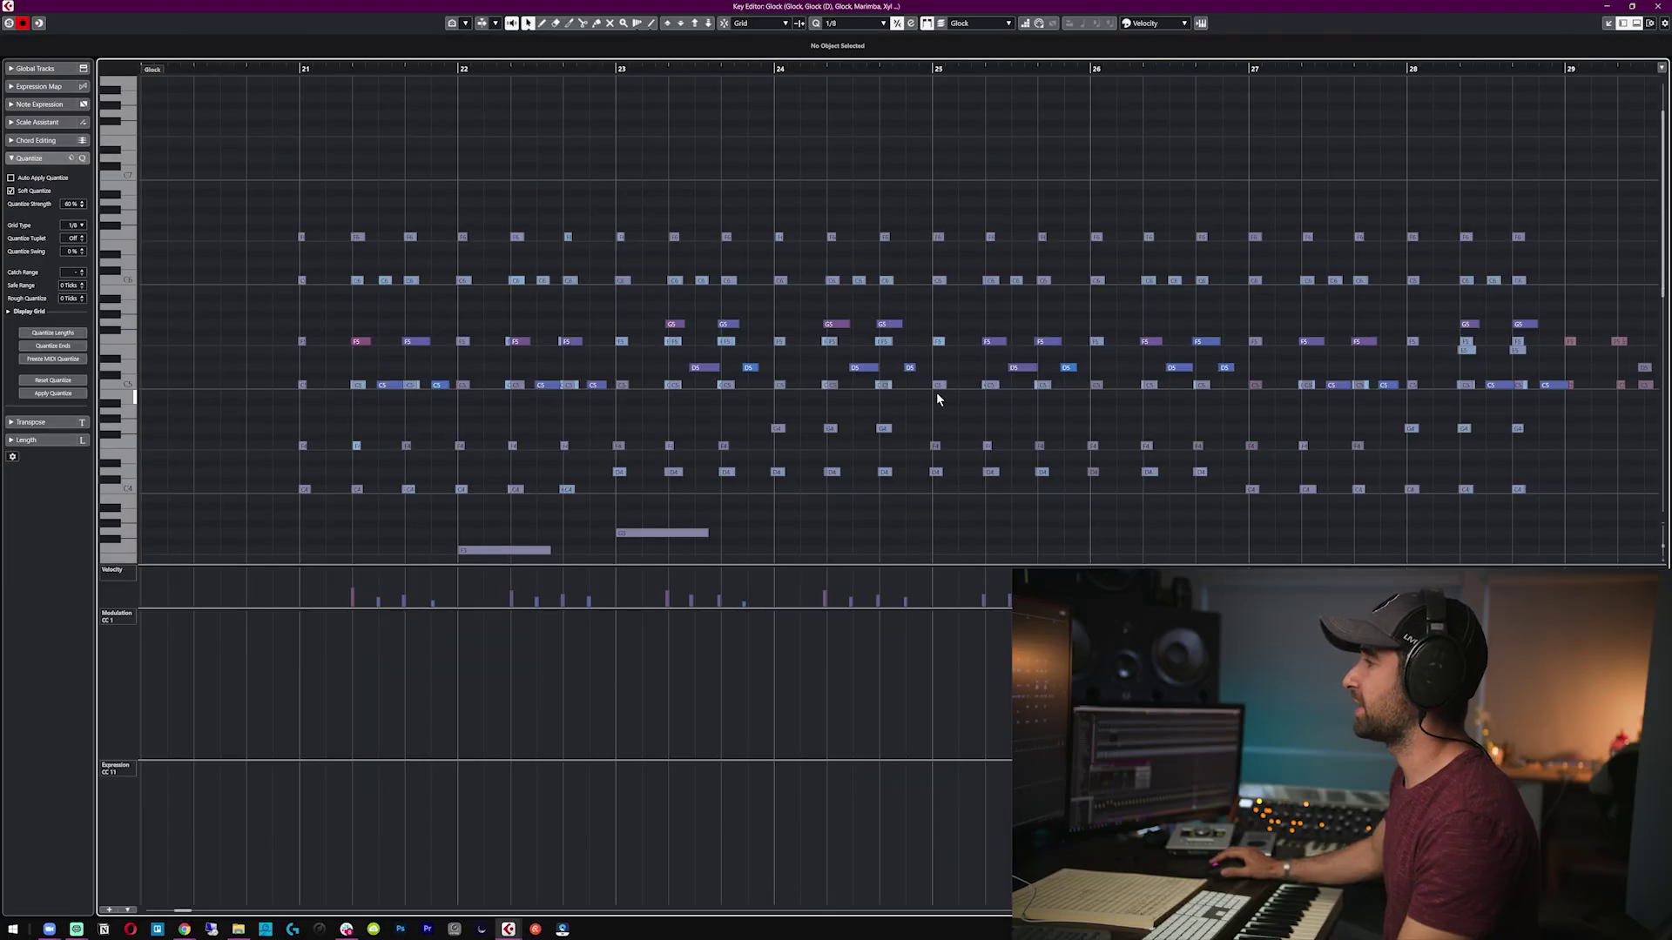
scroll(937, 398, "down", 1)
key("Escape")
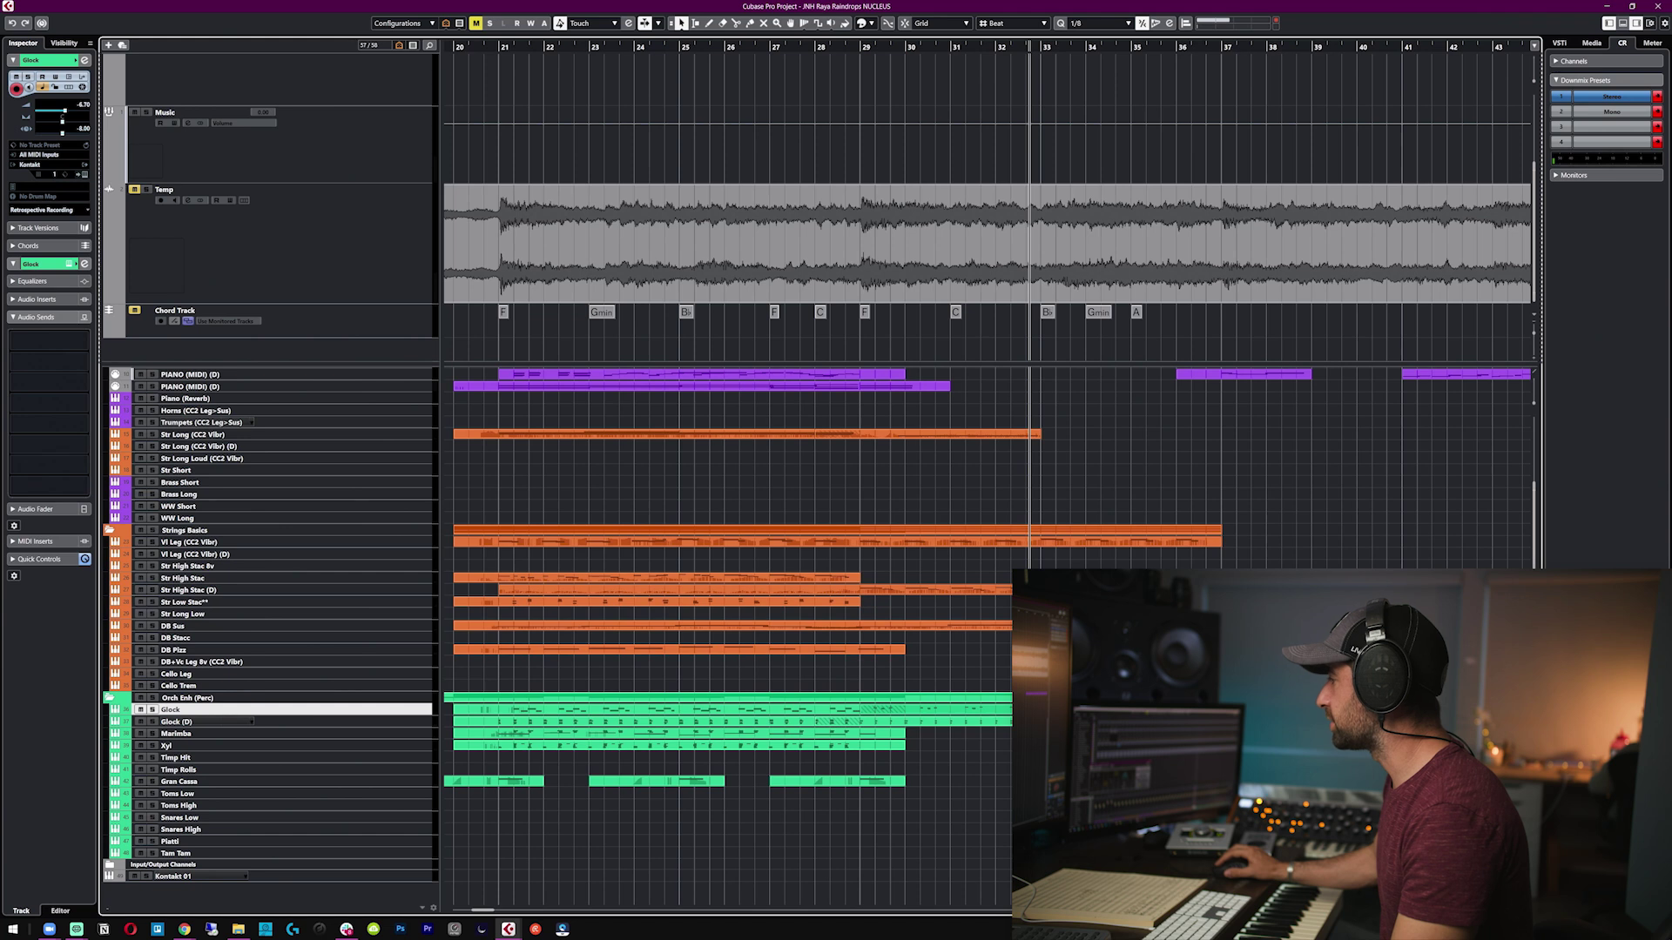
- Open the newly recorded Glock part alone in the Key Editor and quantize all its notes from bar 29 to bar 36
key("Return")
left_click_drag(1298, 291, 564, 603)
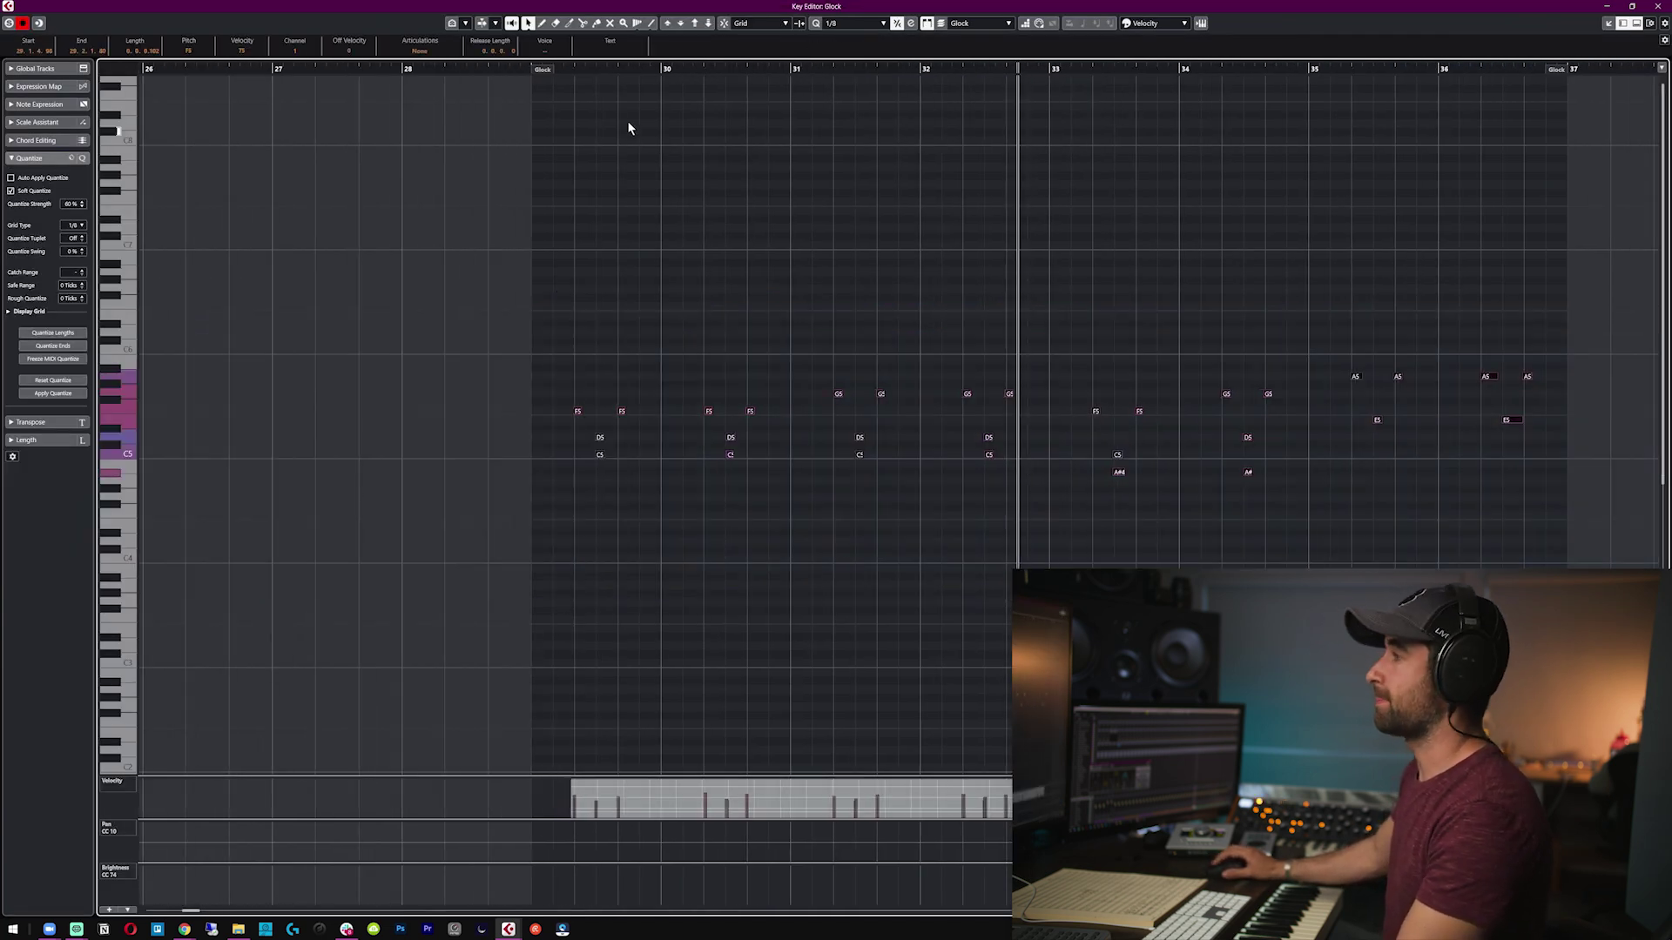
key("Escape")
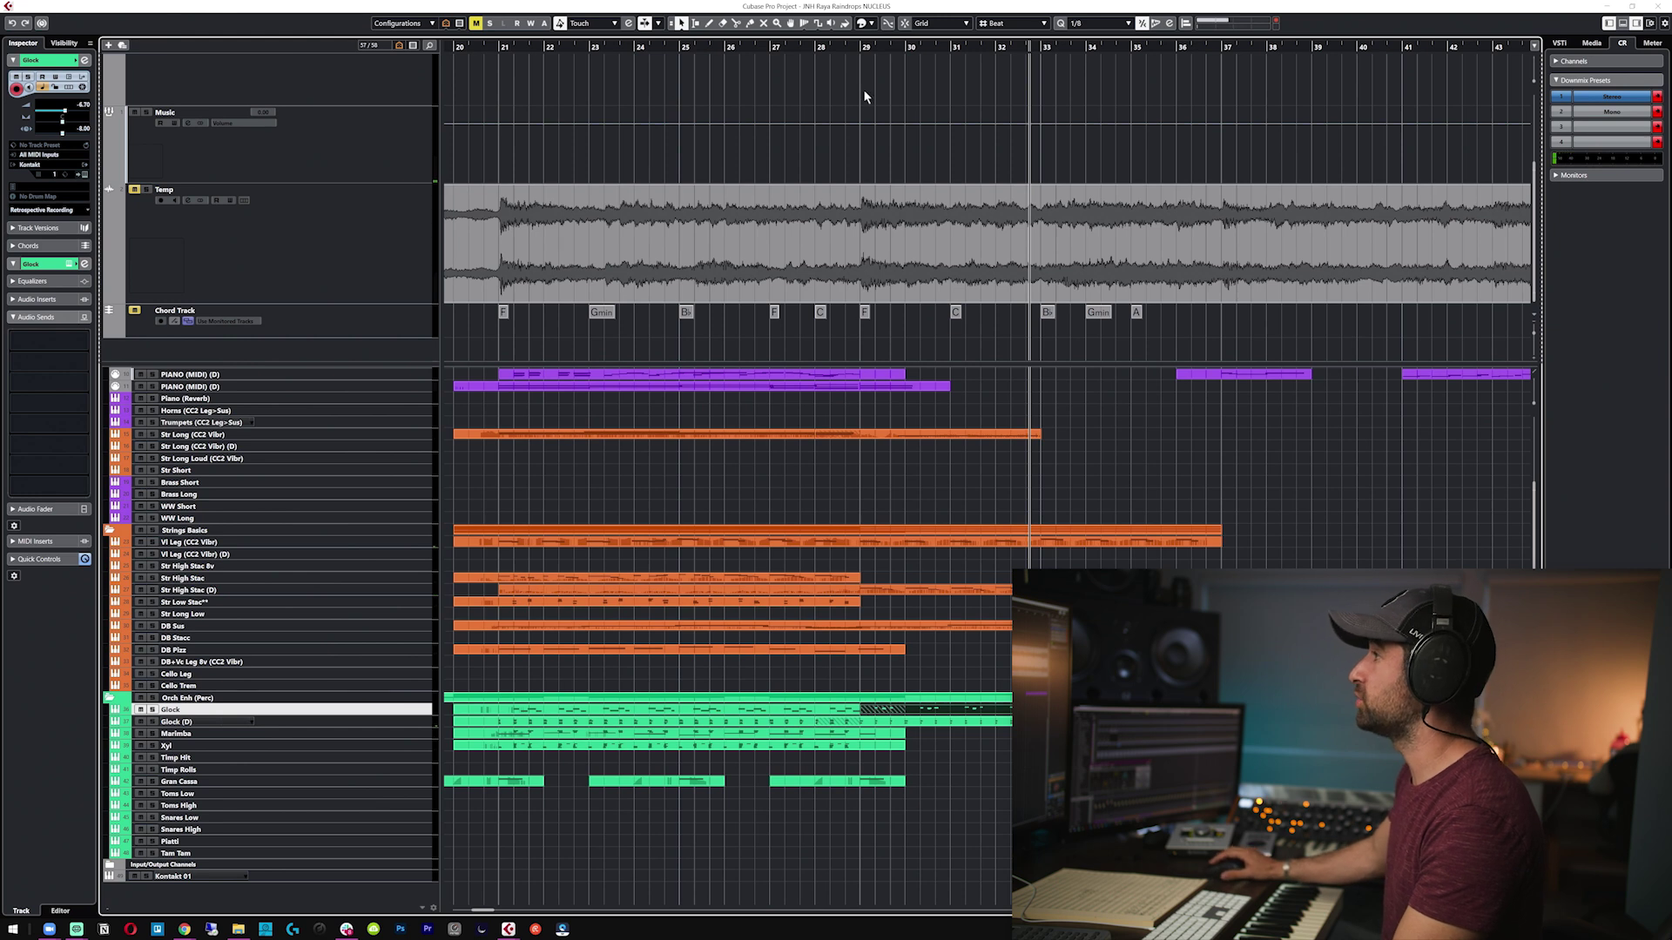
- Play the mockup from just before bar 29 and compare its glockenspiel with the Temp reference
left_click(849, 48)
key("space")
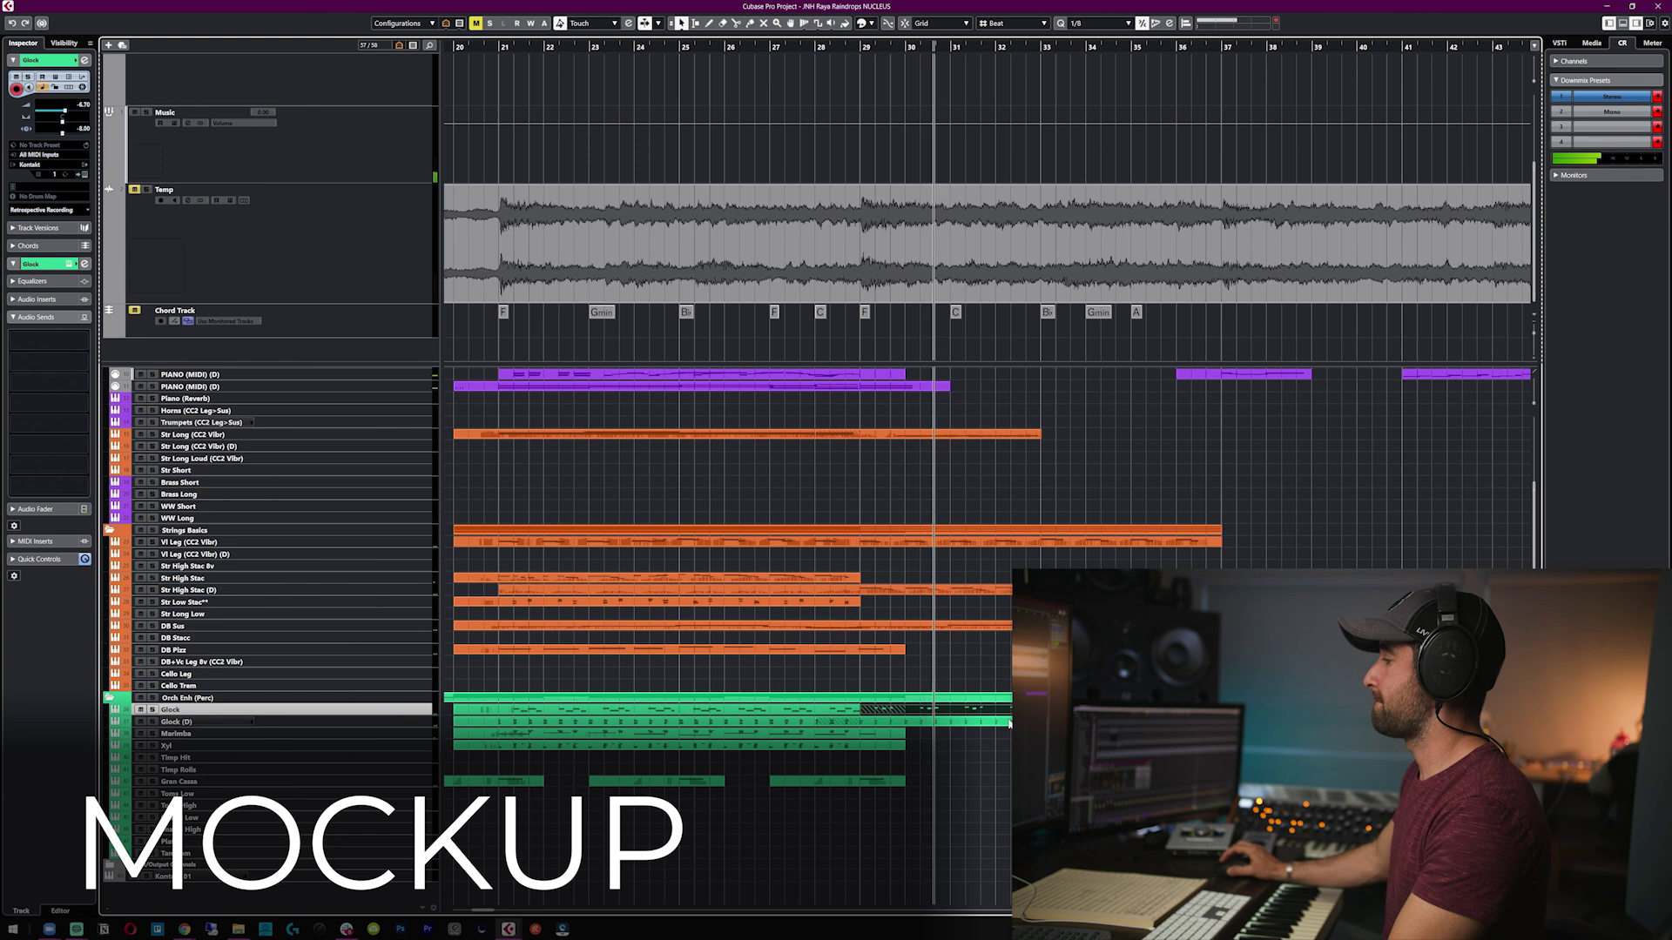
left_click(134, 189)
left_click(147, 190)
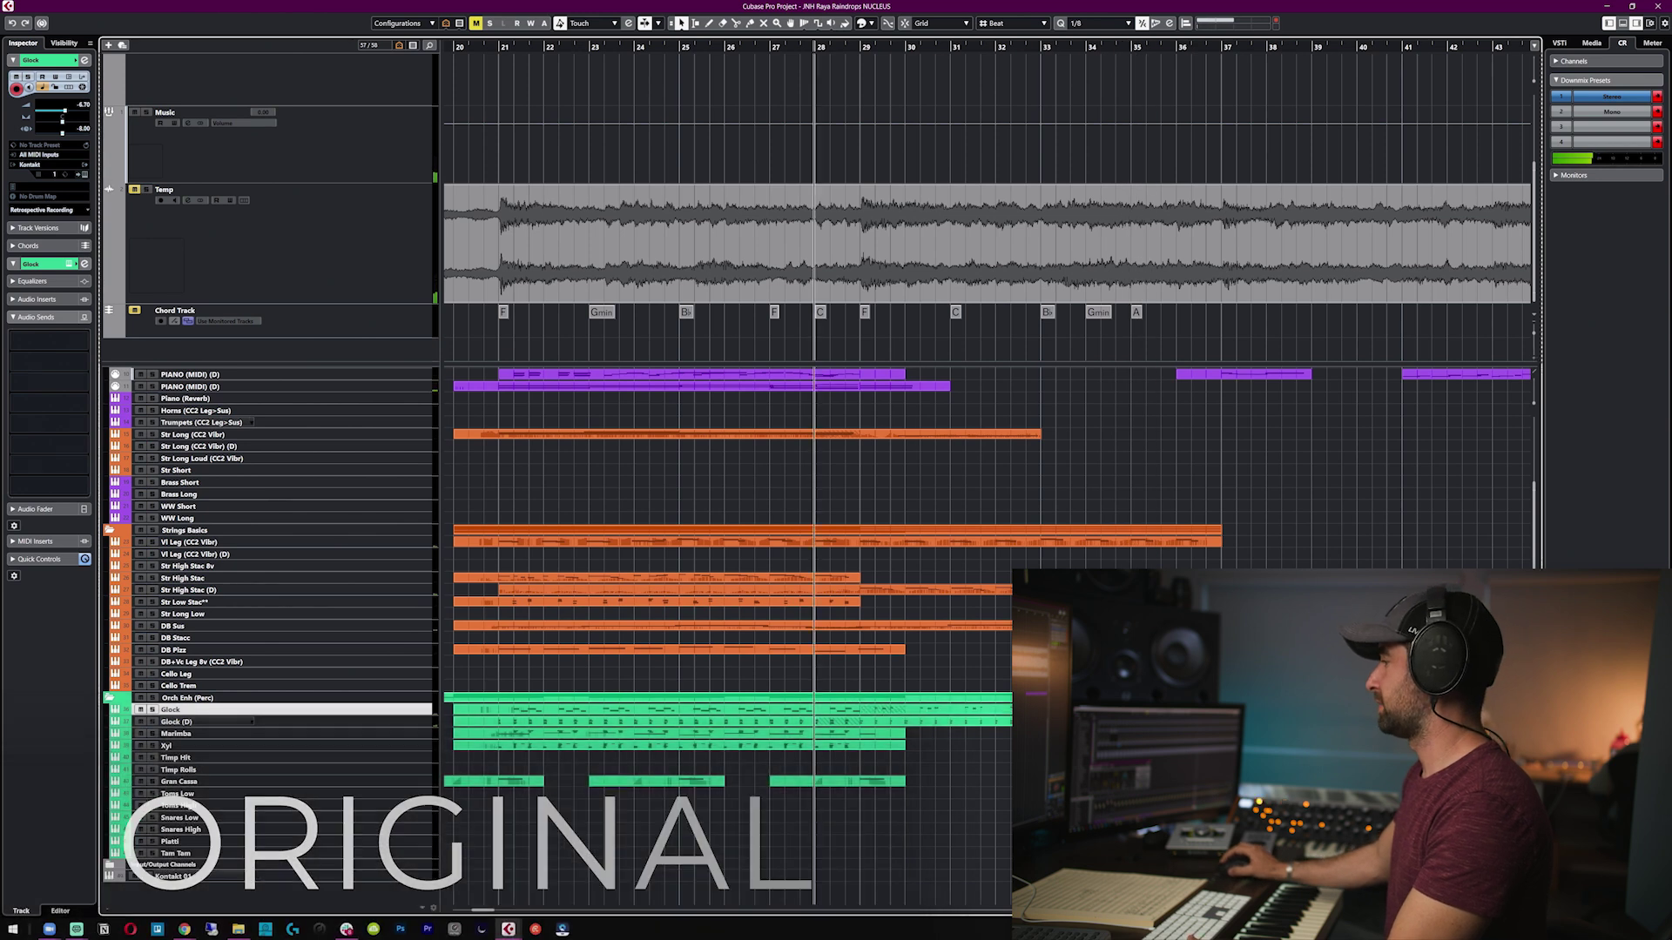
- Lower the velocities of all repeating C5 and F5 notes in the Glock (D) part from bar 29 to bar 36
double_click(910, 722)
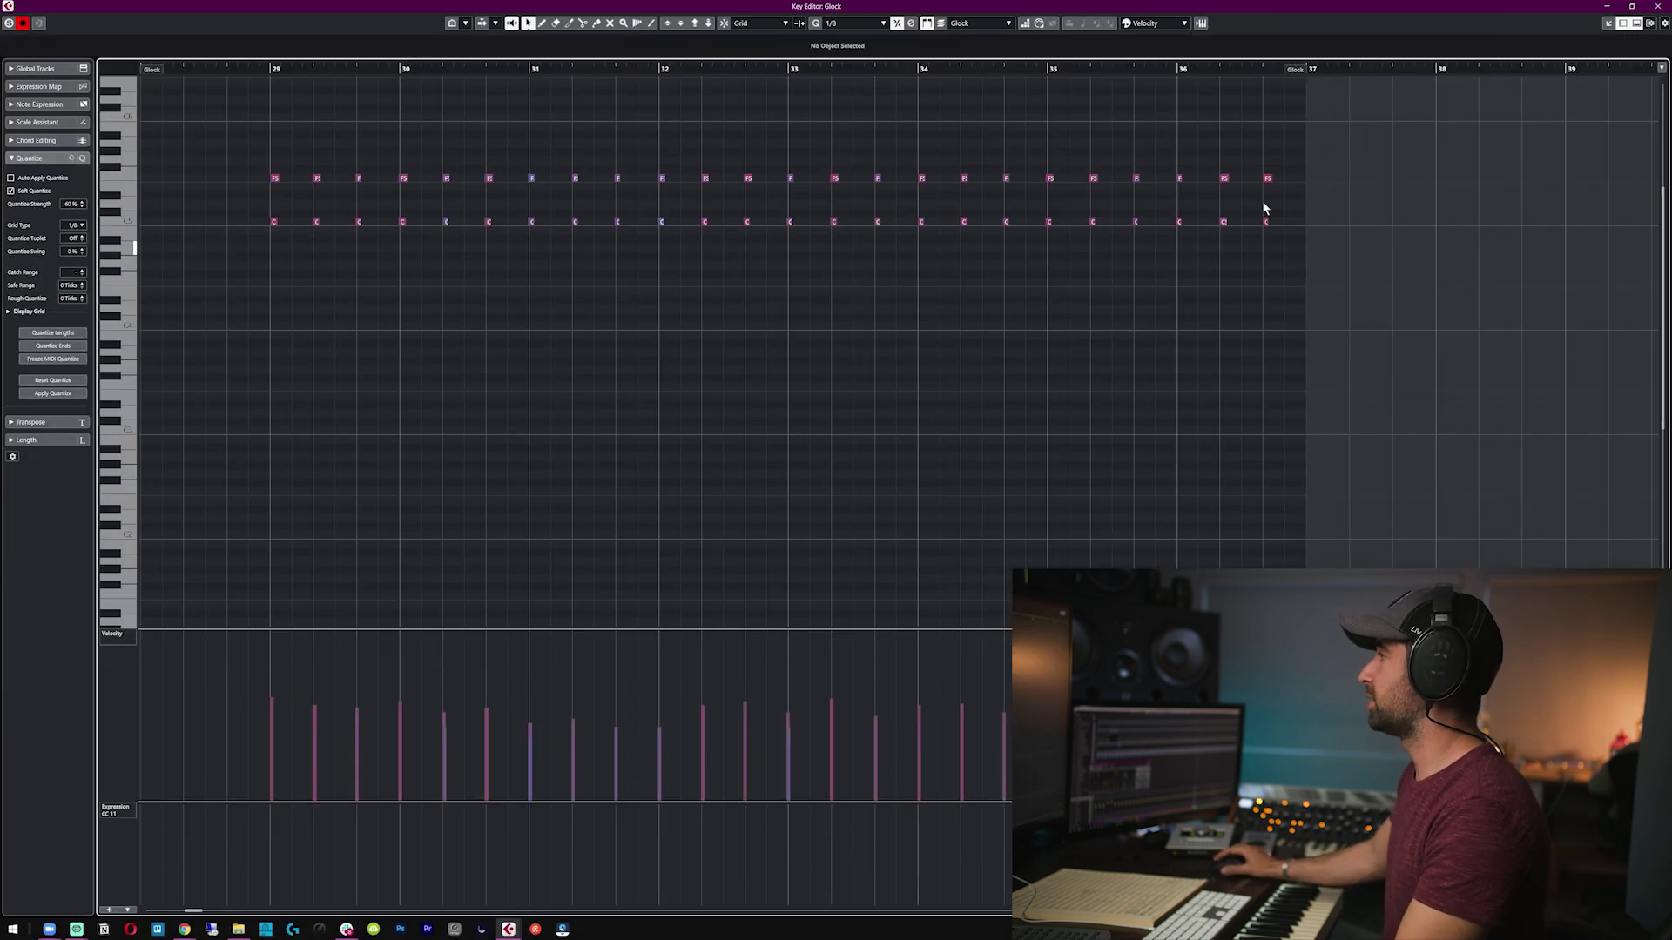
left_click_drag(1322, 133, 228, 343)
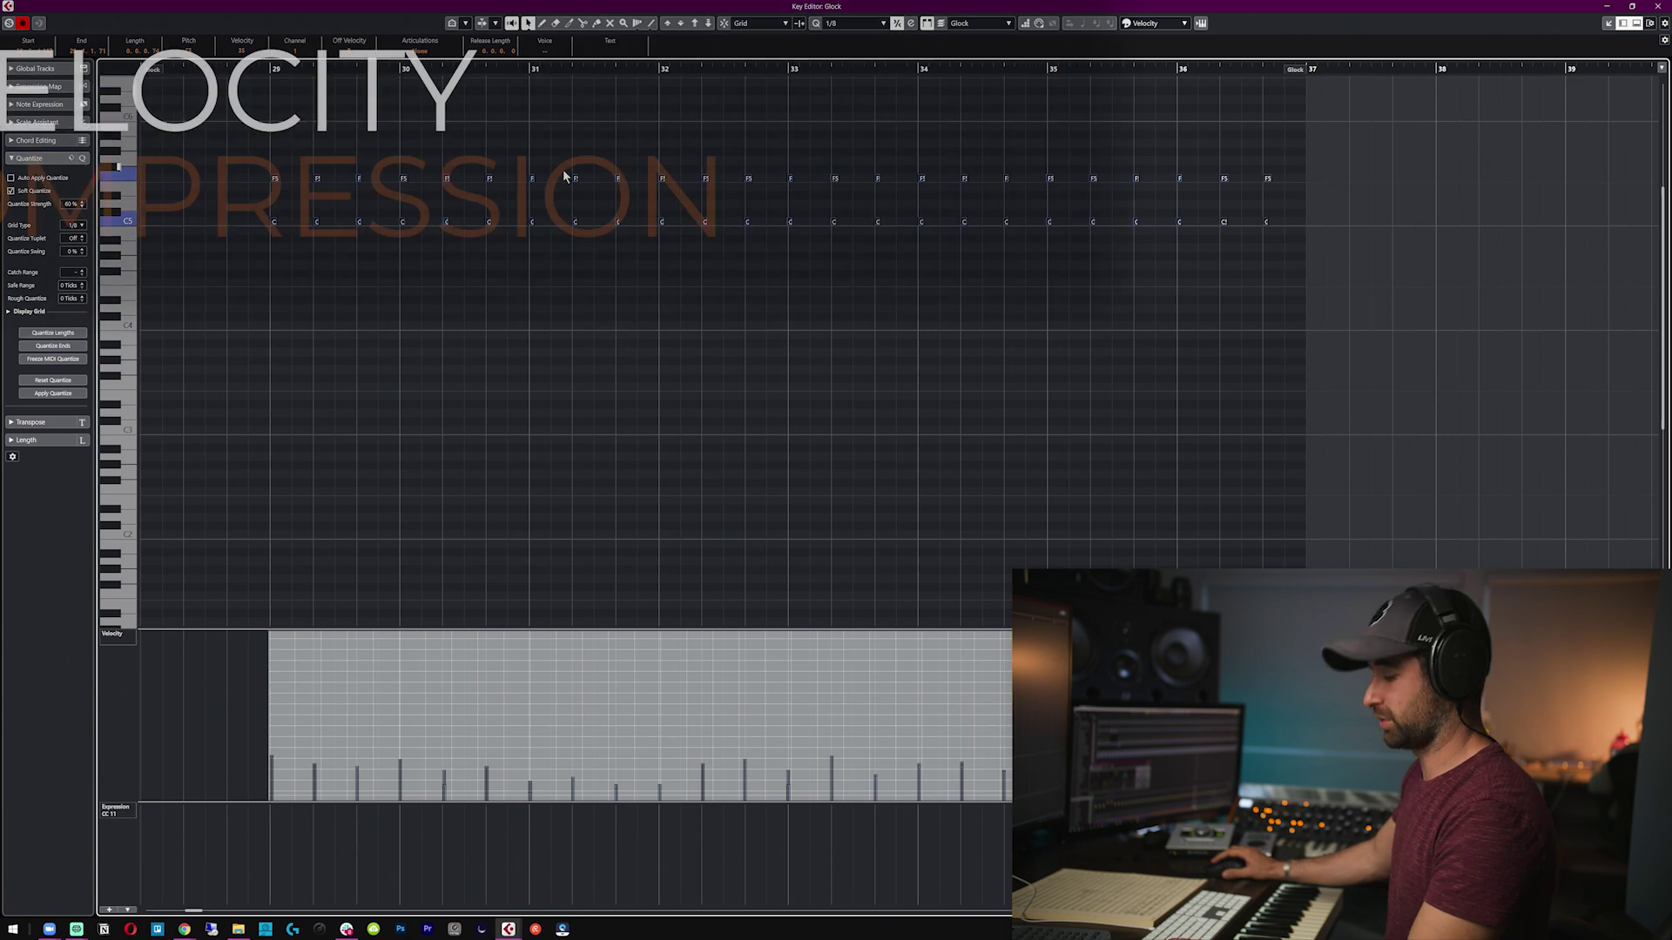
key("ctrl+z")
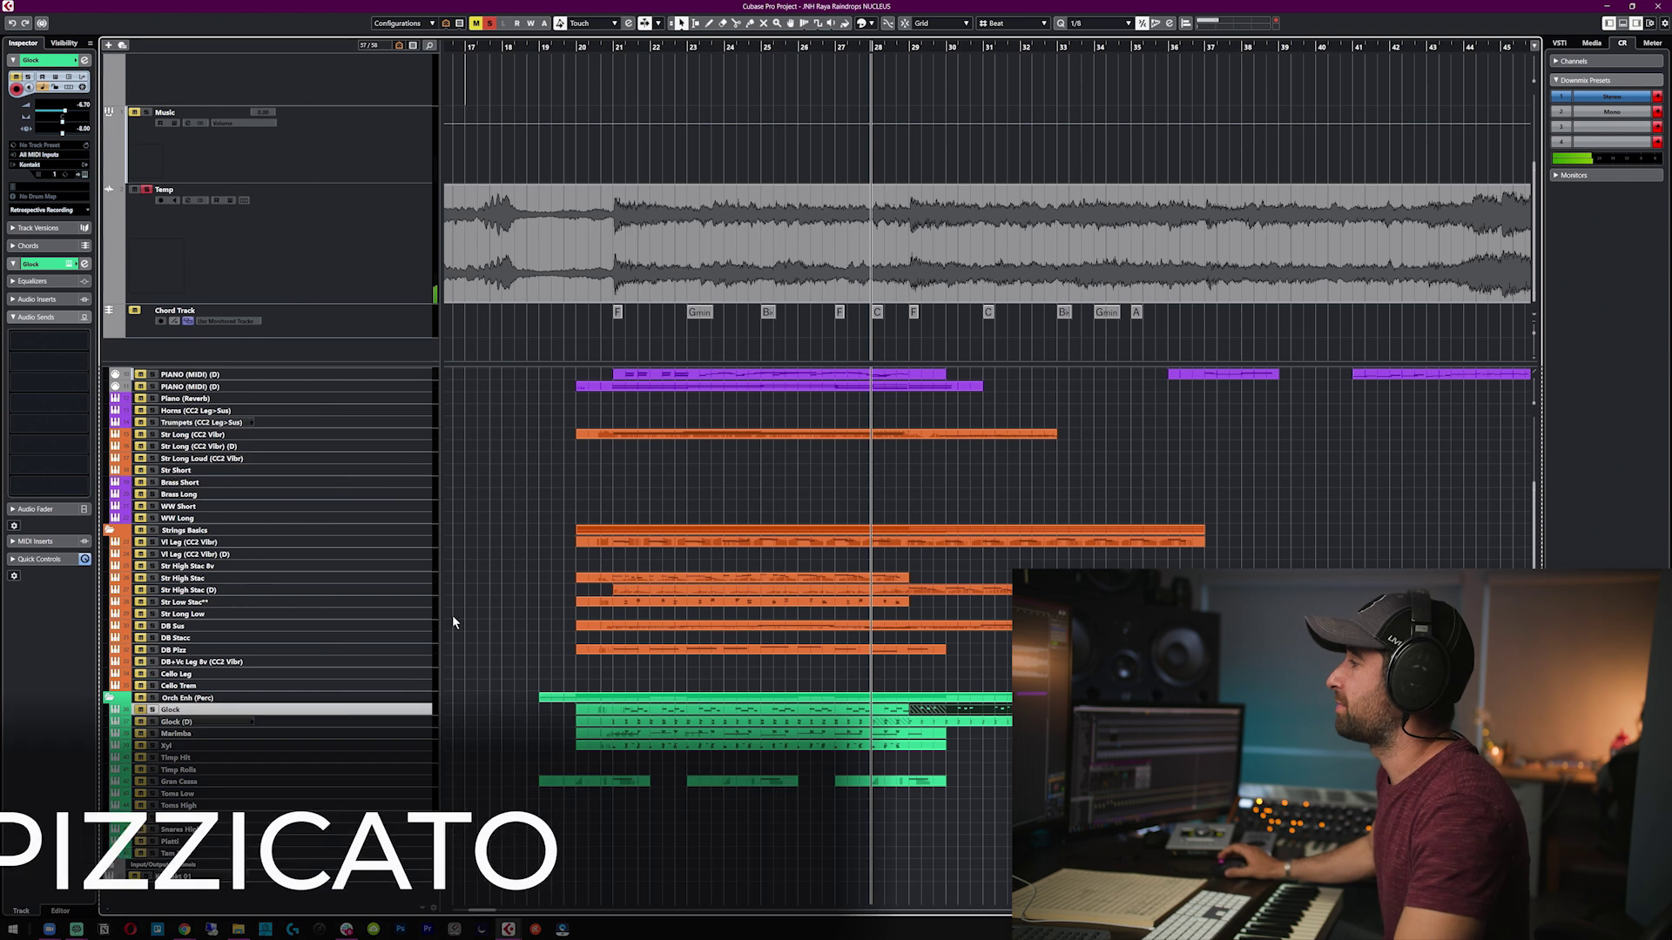
- Record the low piano octaves on the lower PIANO (MIDI) (D) track through bar 36 and lengthen the bar 29 and bar 31 notes
scroll(1128, 558, "up", 4)
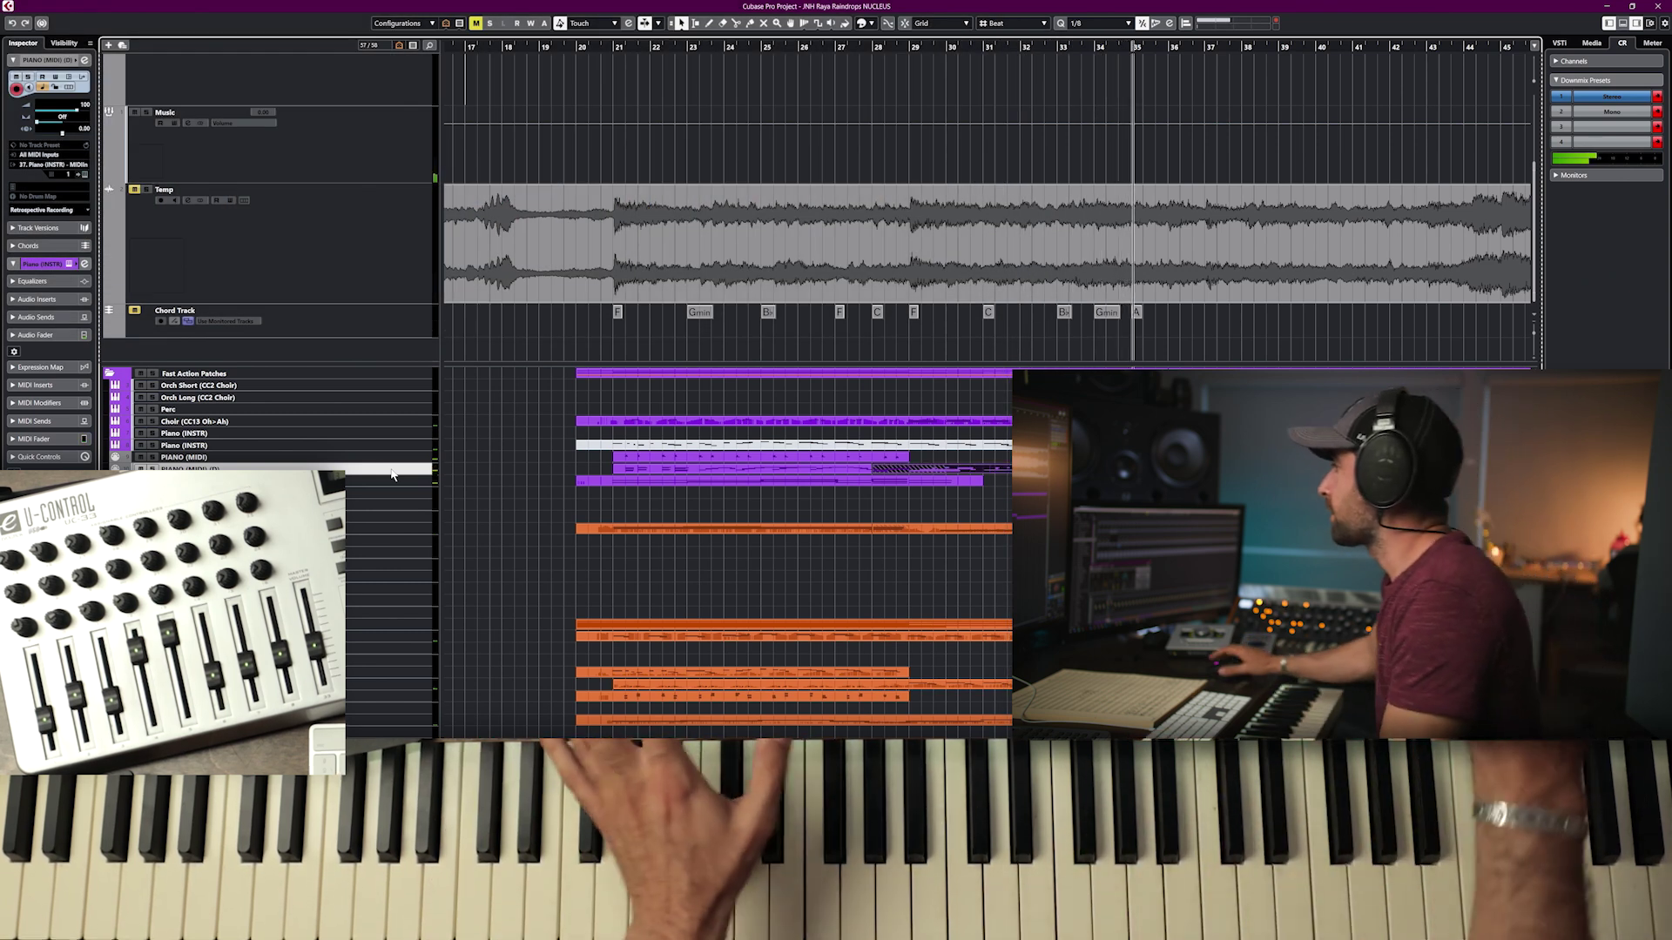
double_click(661, 555)
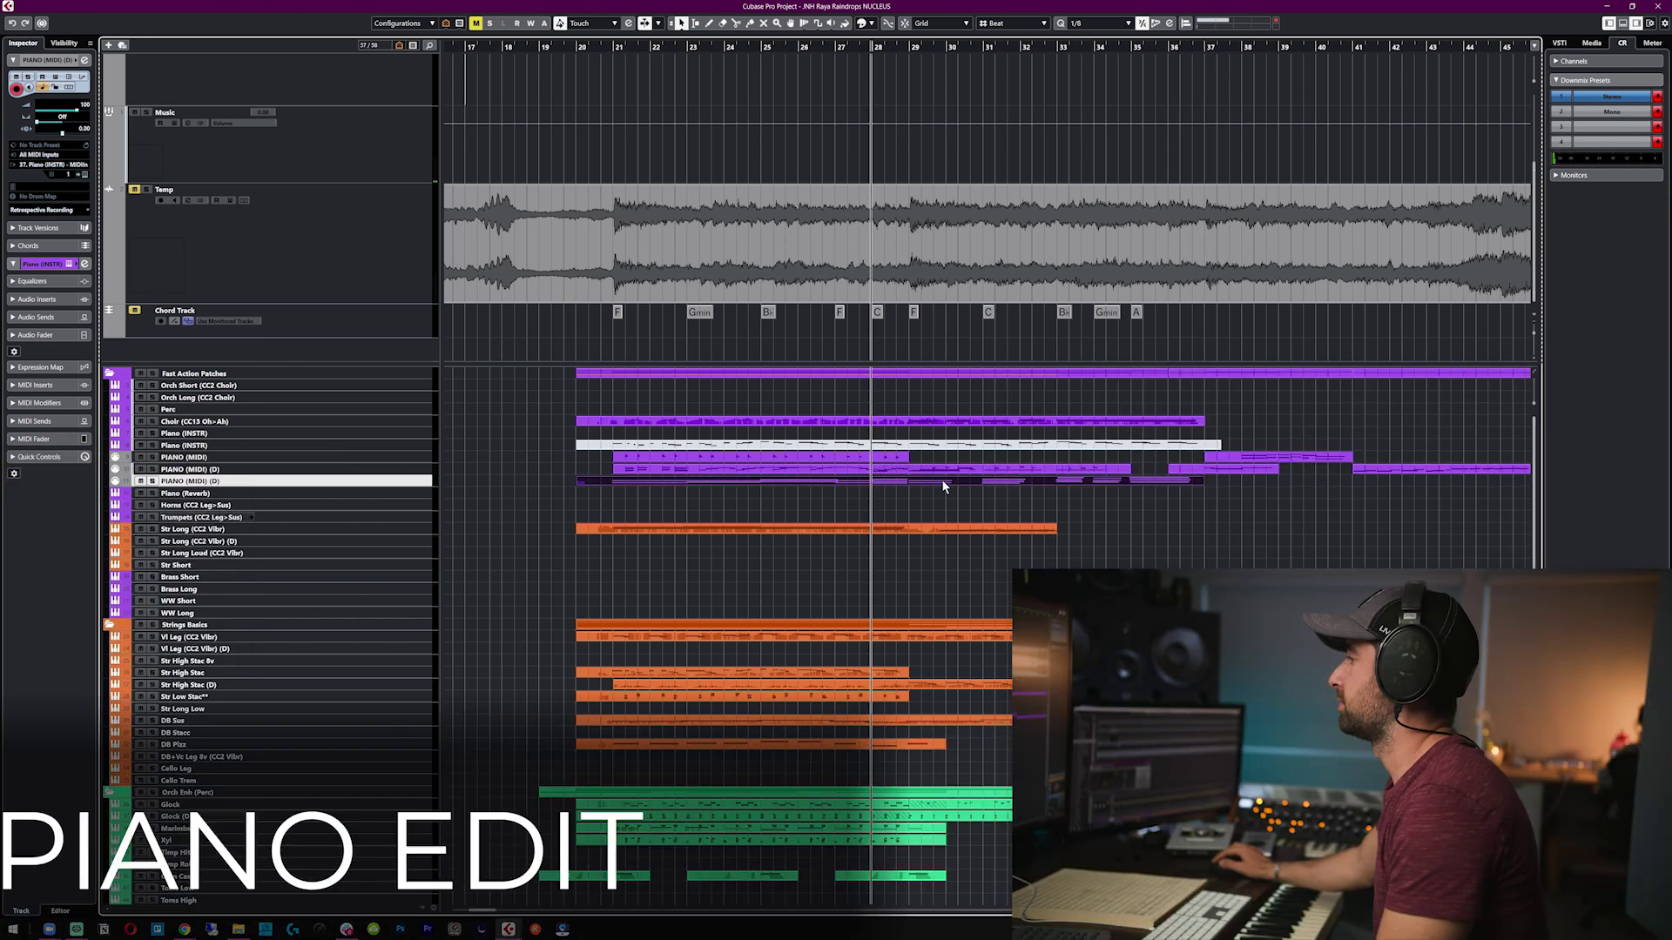
double_click(942, 479)
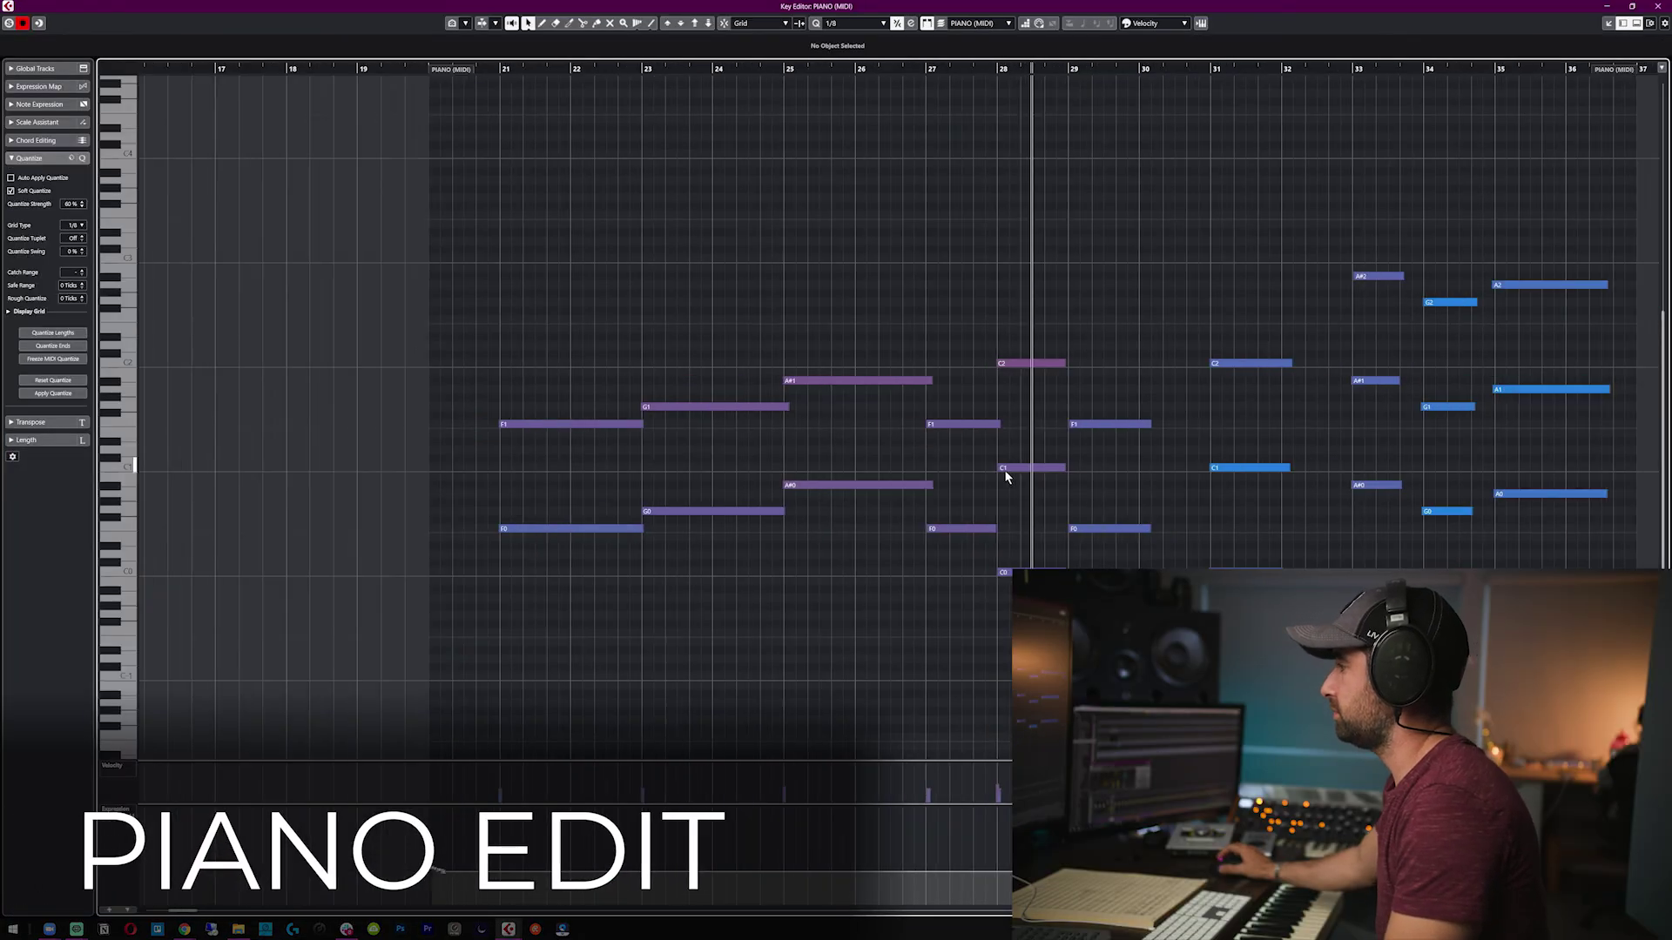
scroll(952, 513, "right", 5)
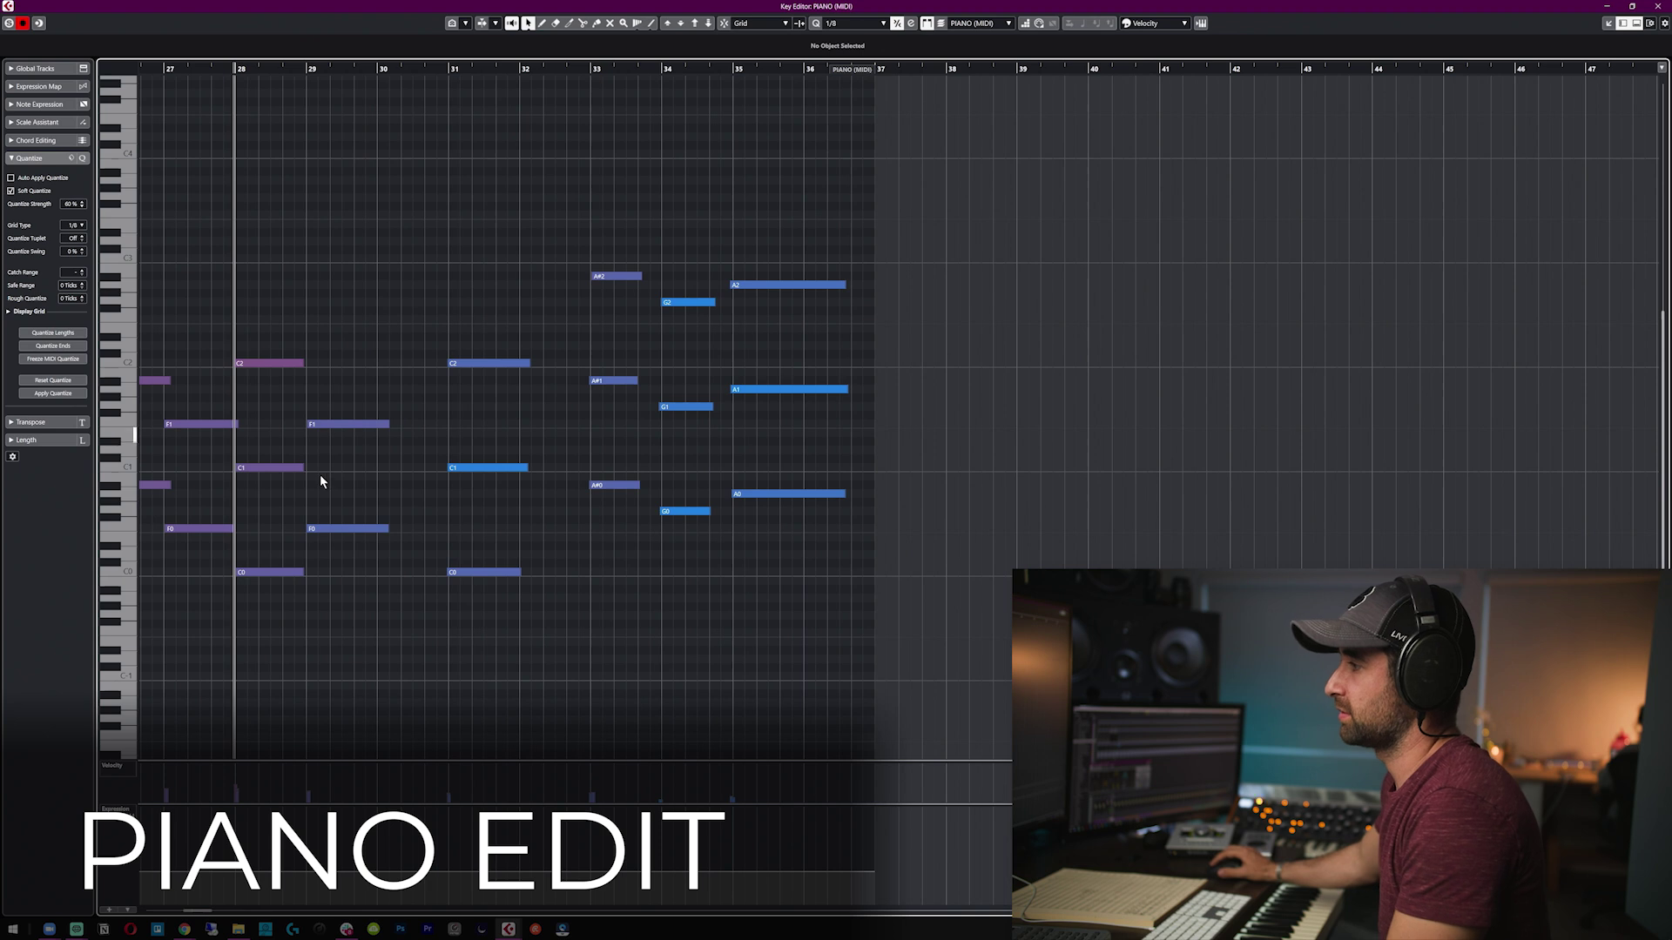
left_click_drag(343, 526, 343, 531)
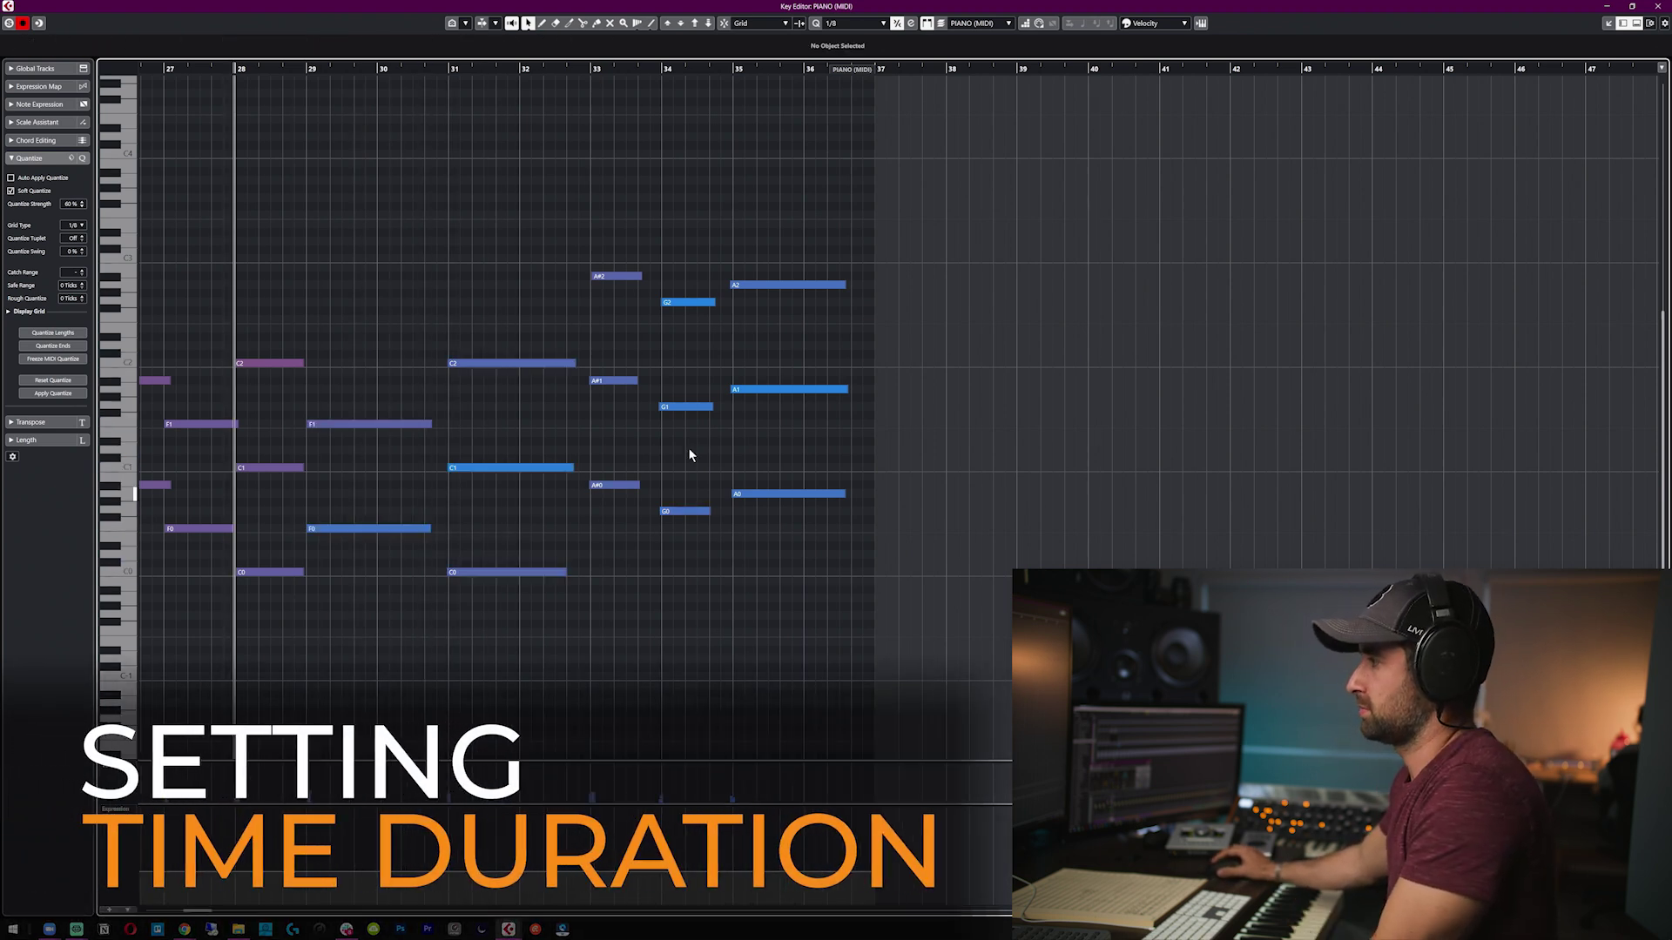
key("space")
- Adjust the low piano's A notes at bar 35 and lengthen the A# and G octaves in bars 33 and 34, checking by playback
left_click_drag(780, 493, 781, 485)
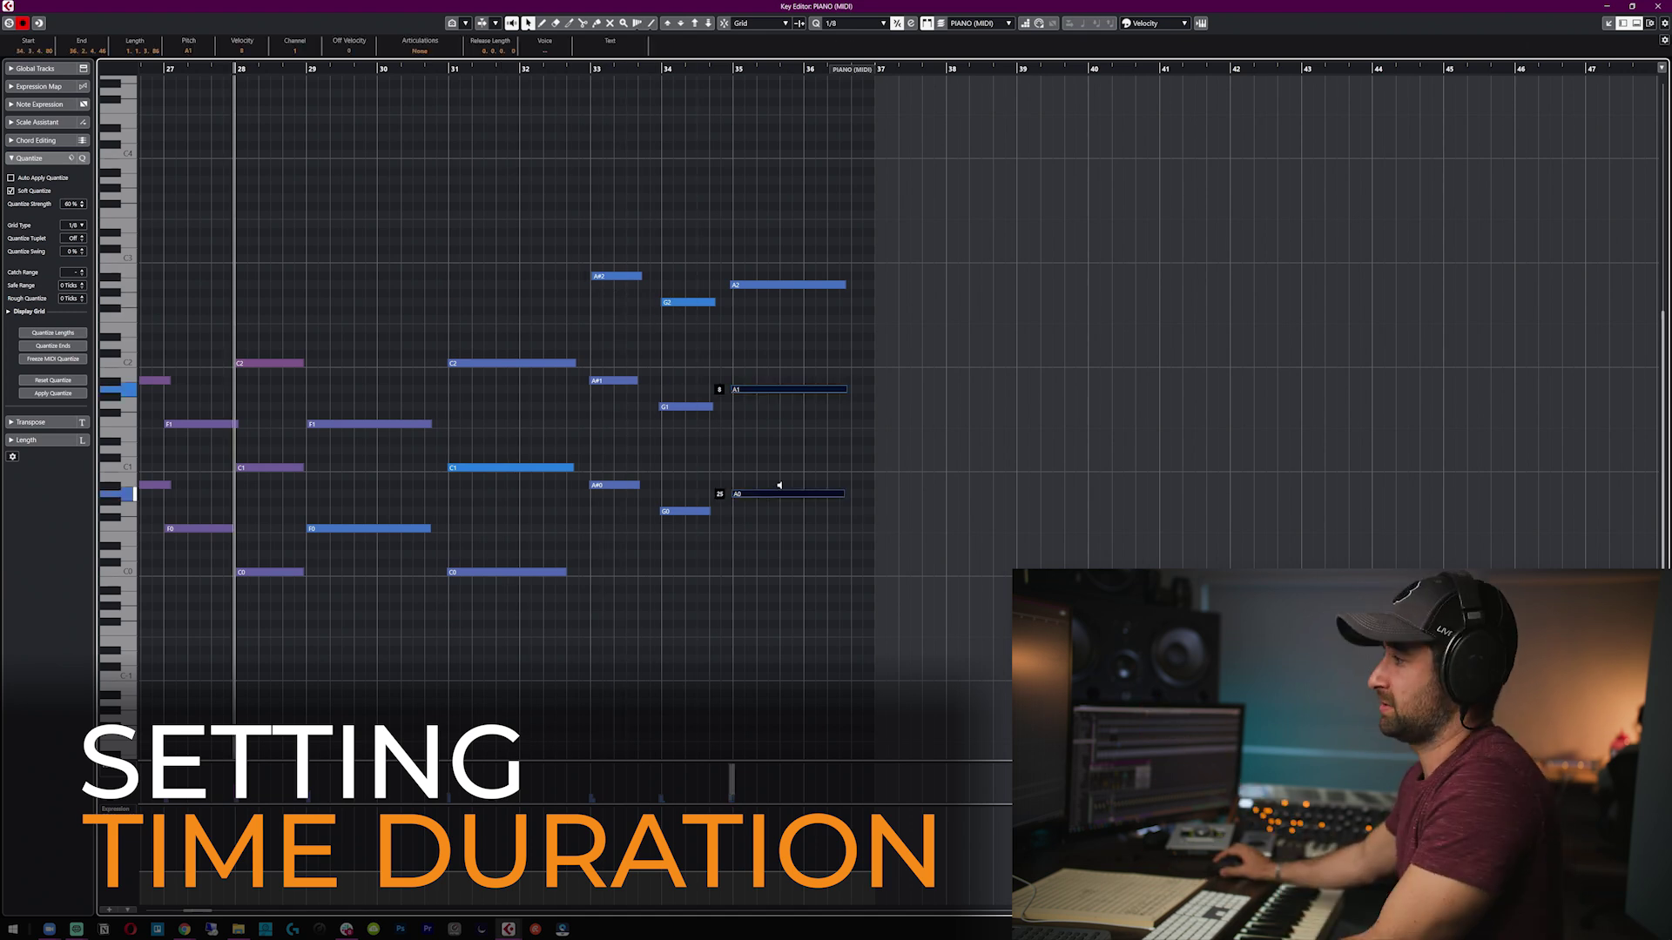
left_click(601, 224)
key("space")
left_click_drag(601, 224, 650, 428)
left_click_drag(704, 540, 719, 512)
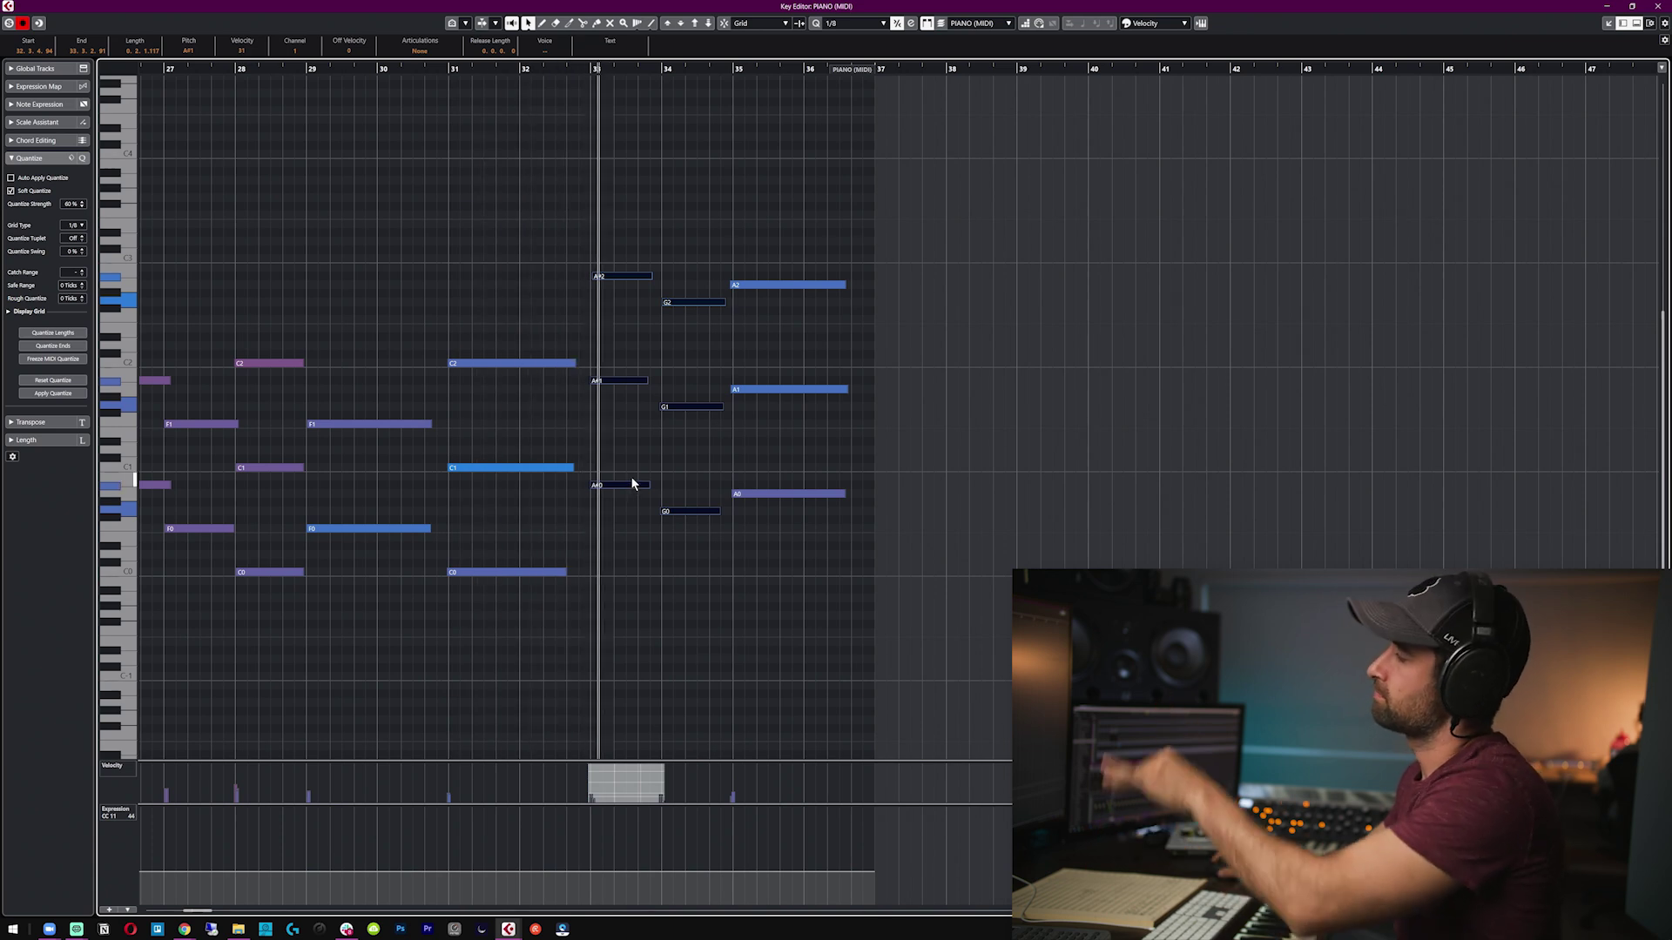
left_click(679, 496)
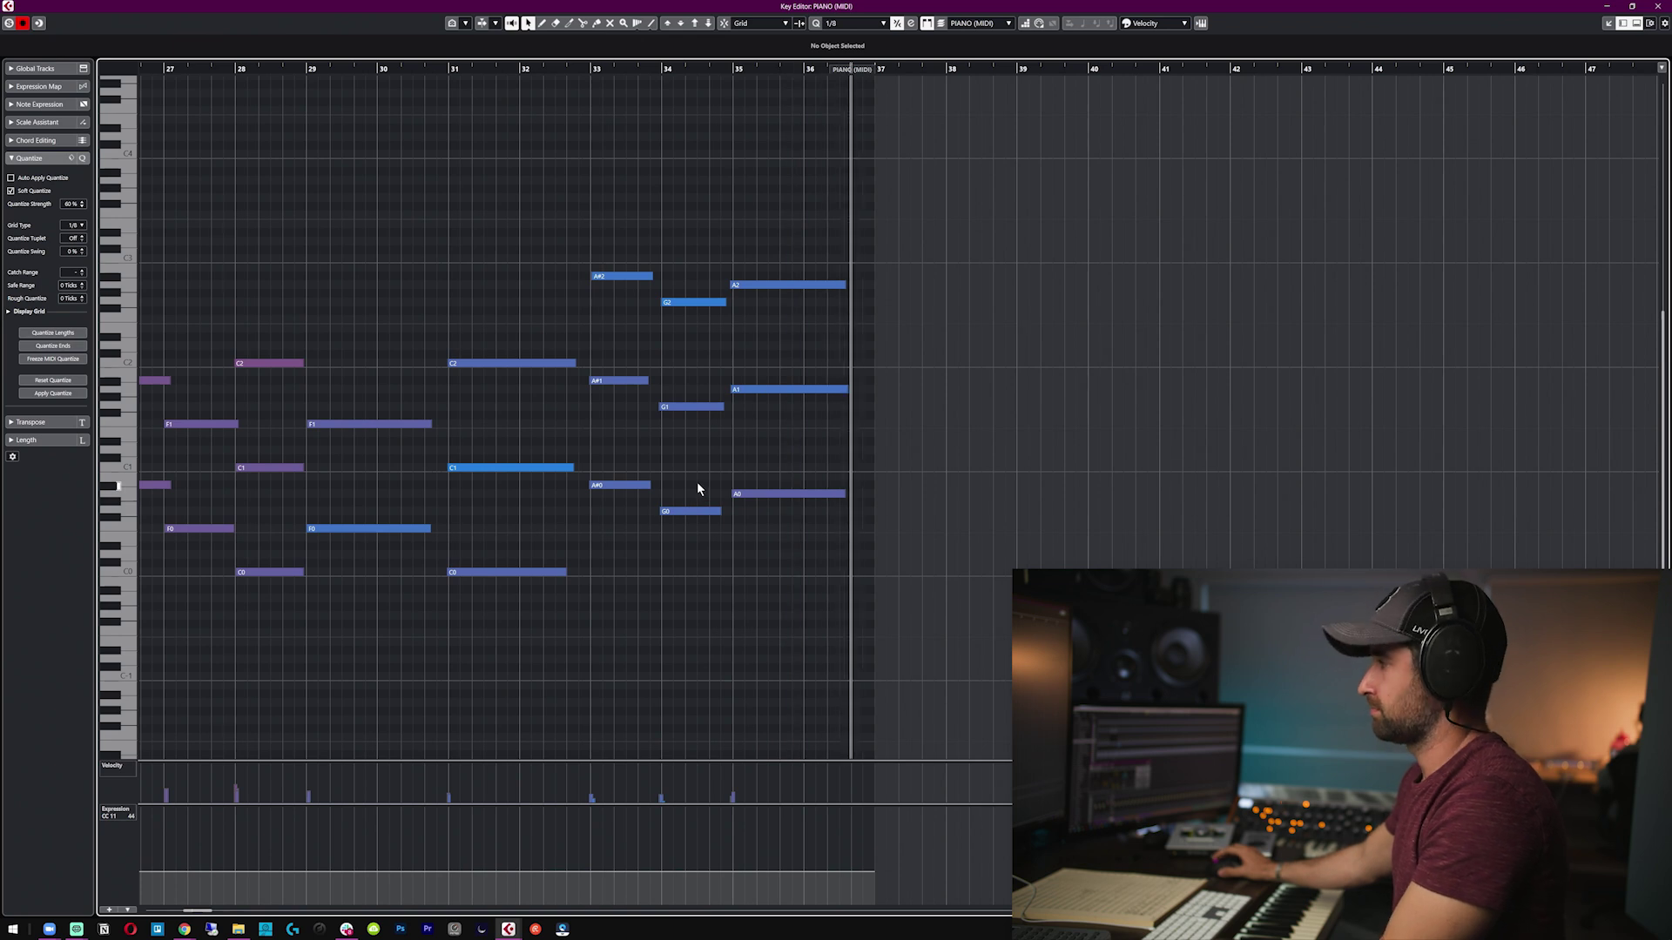
key("space")
key("Escape")
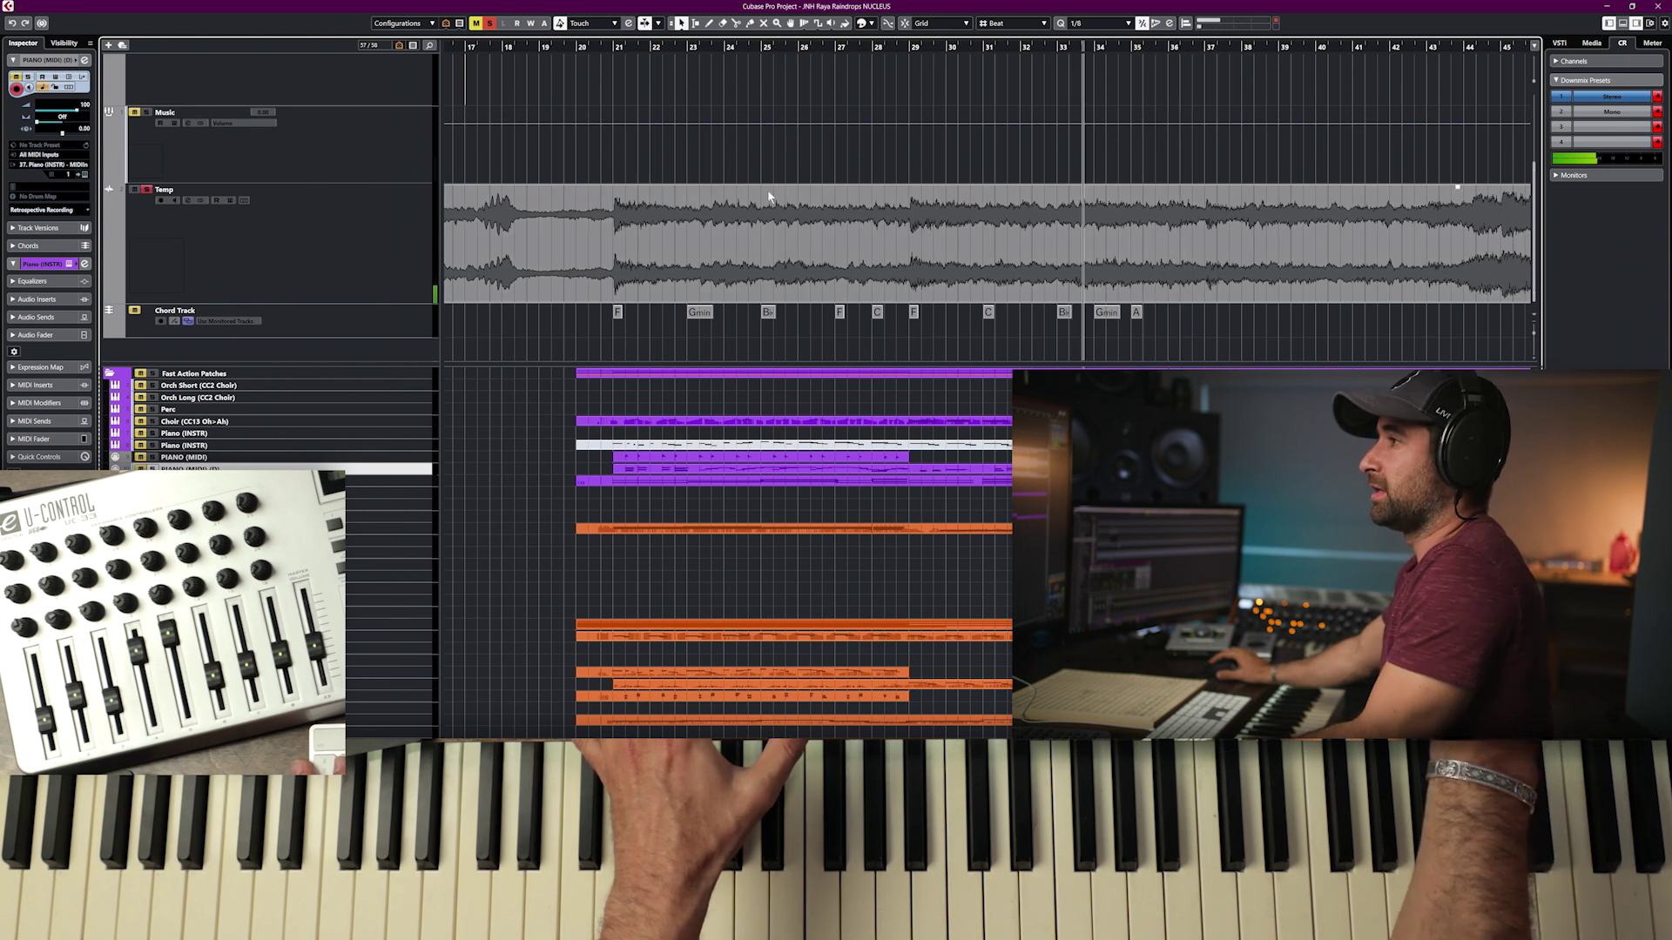
- Record the piano inner line on the upper PIANO (MIDI) (D) track through bar 36 and quantize its notes
left_click(144, 190)
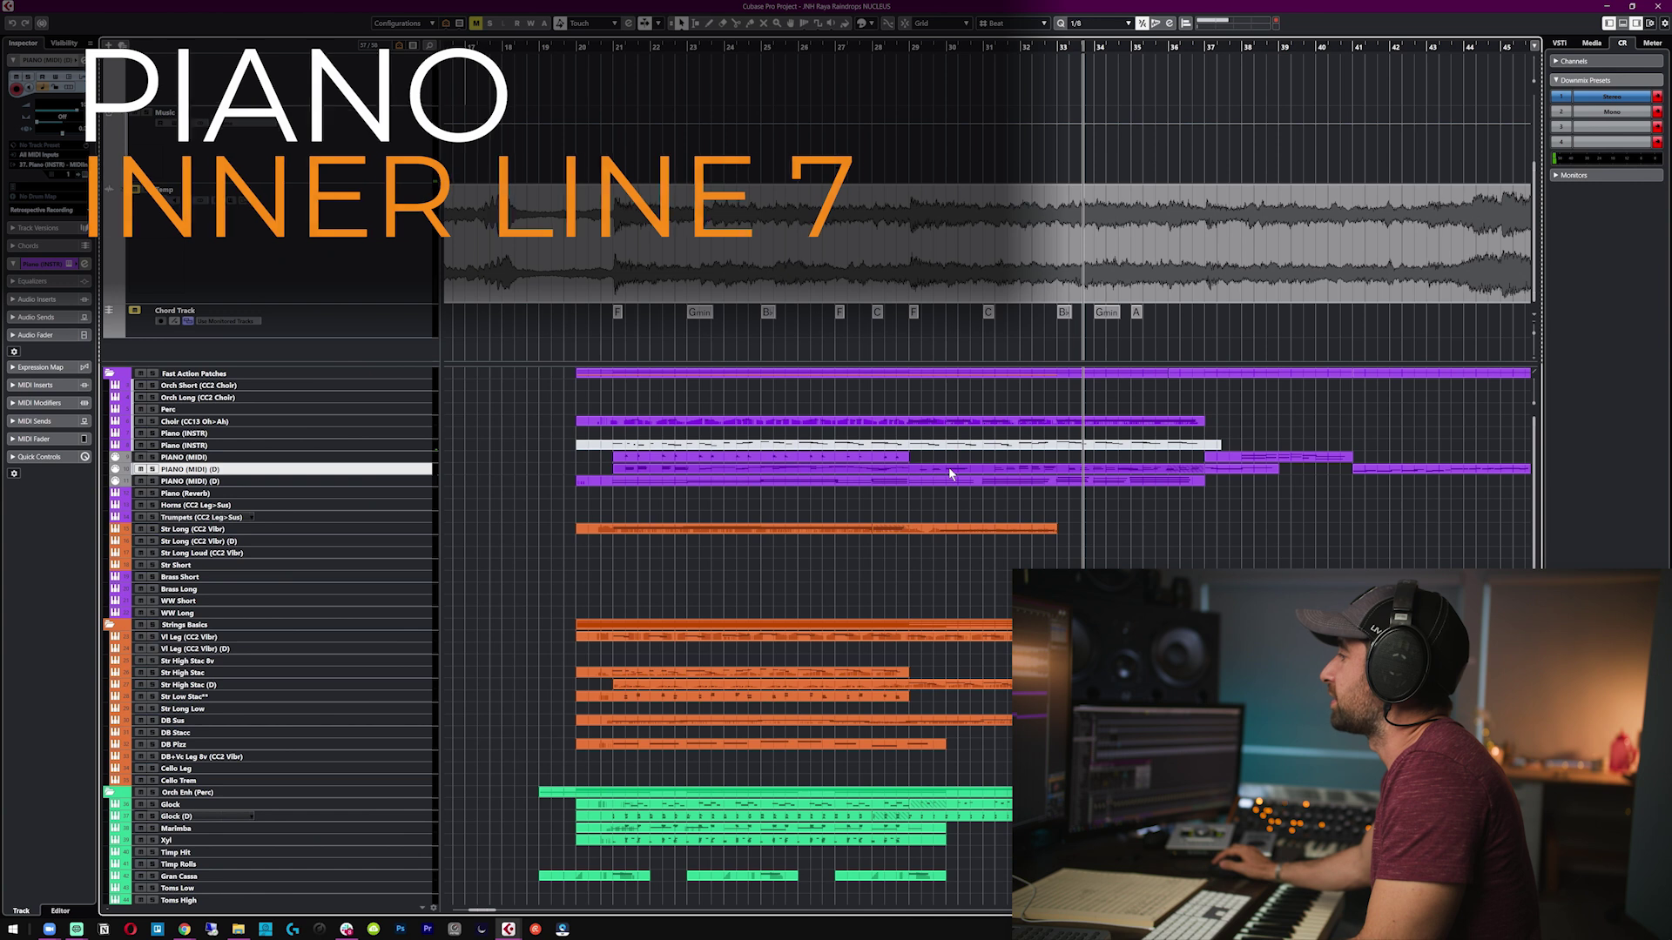
double_click(947, 478)
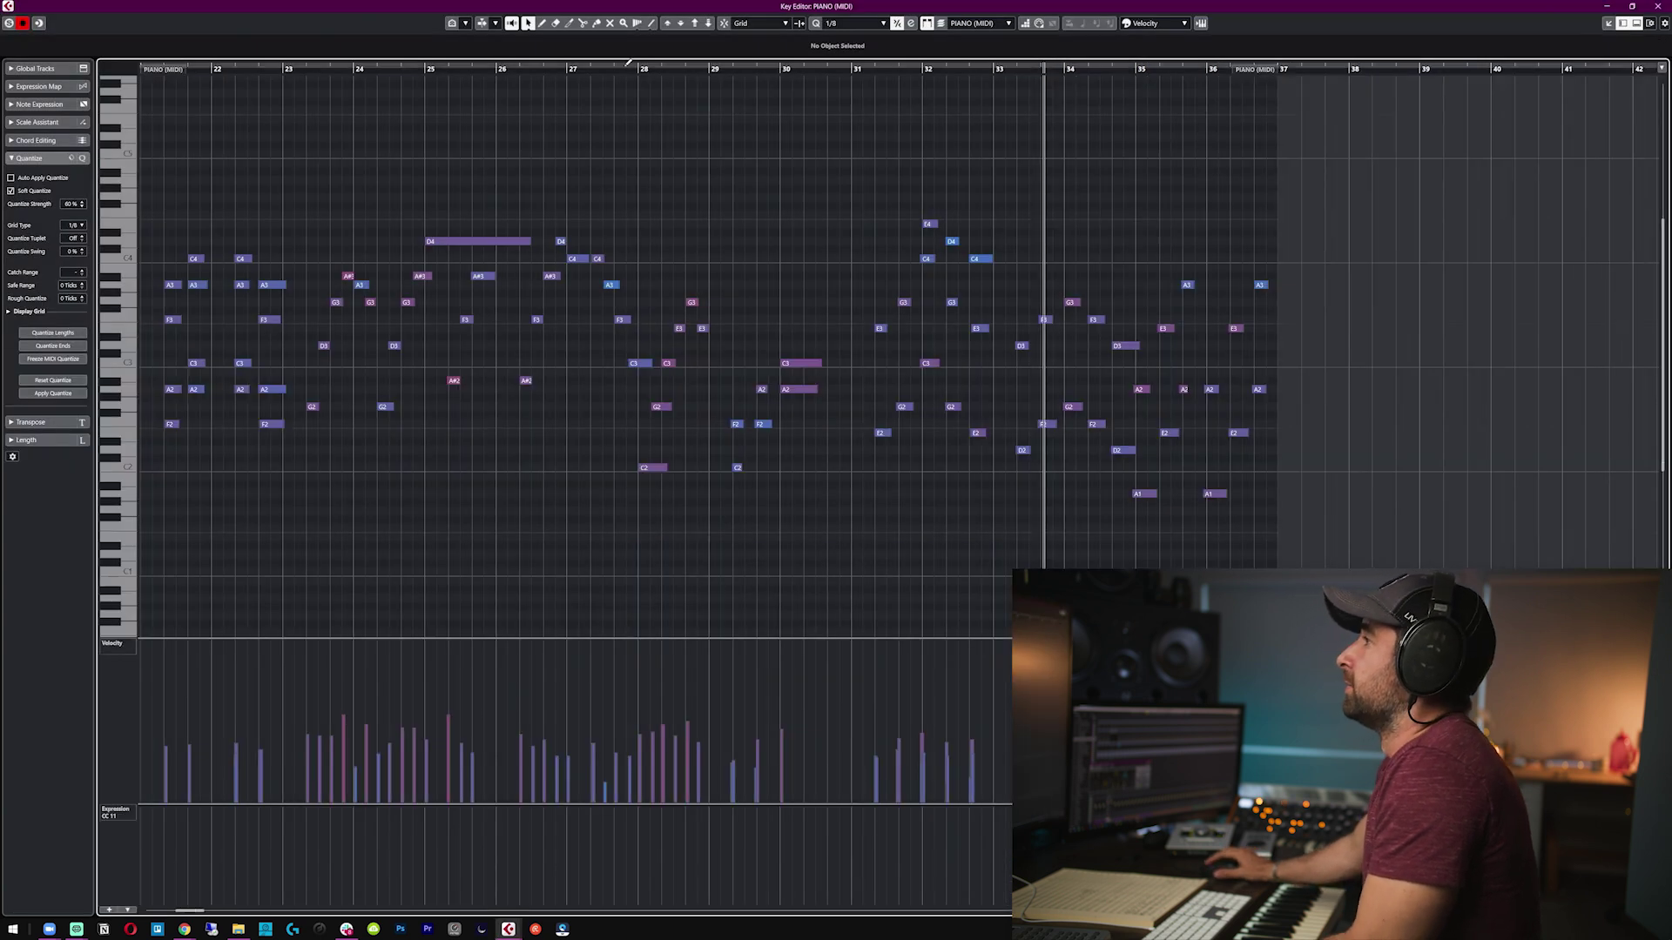
left_click(615, 67)
left_click_drag(1492, 205, 760, 513)
scroll(823, 440, "up", 3)
key("ctrl+a")
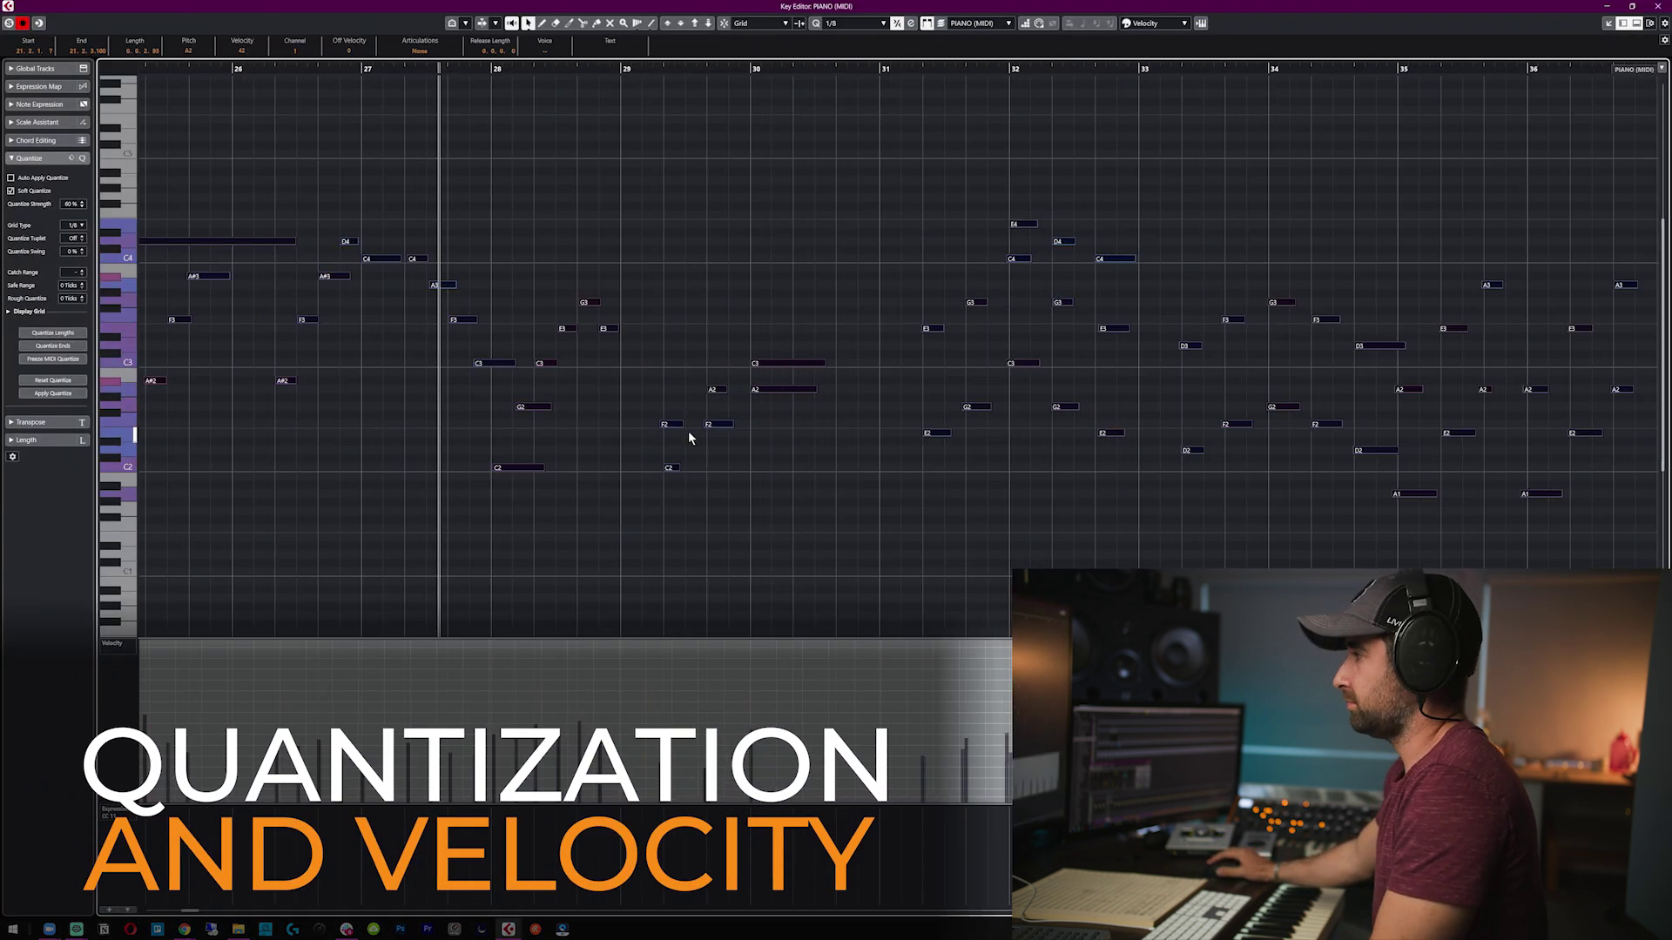
- Even out the velocities of the piano inner line's notes from bar 30 to bar 36 and play the result
left_click(689, 433)
scroll(967, 403, "down", 4)
scroll(966, 403, "up", 2)
left_click_drag(1312, 224, 467, 566)
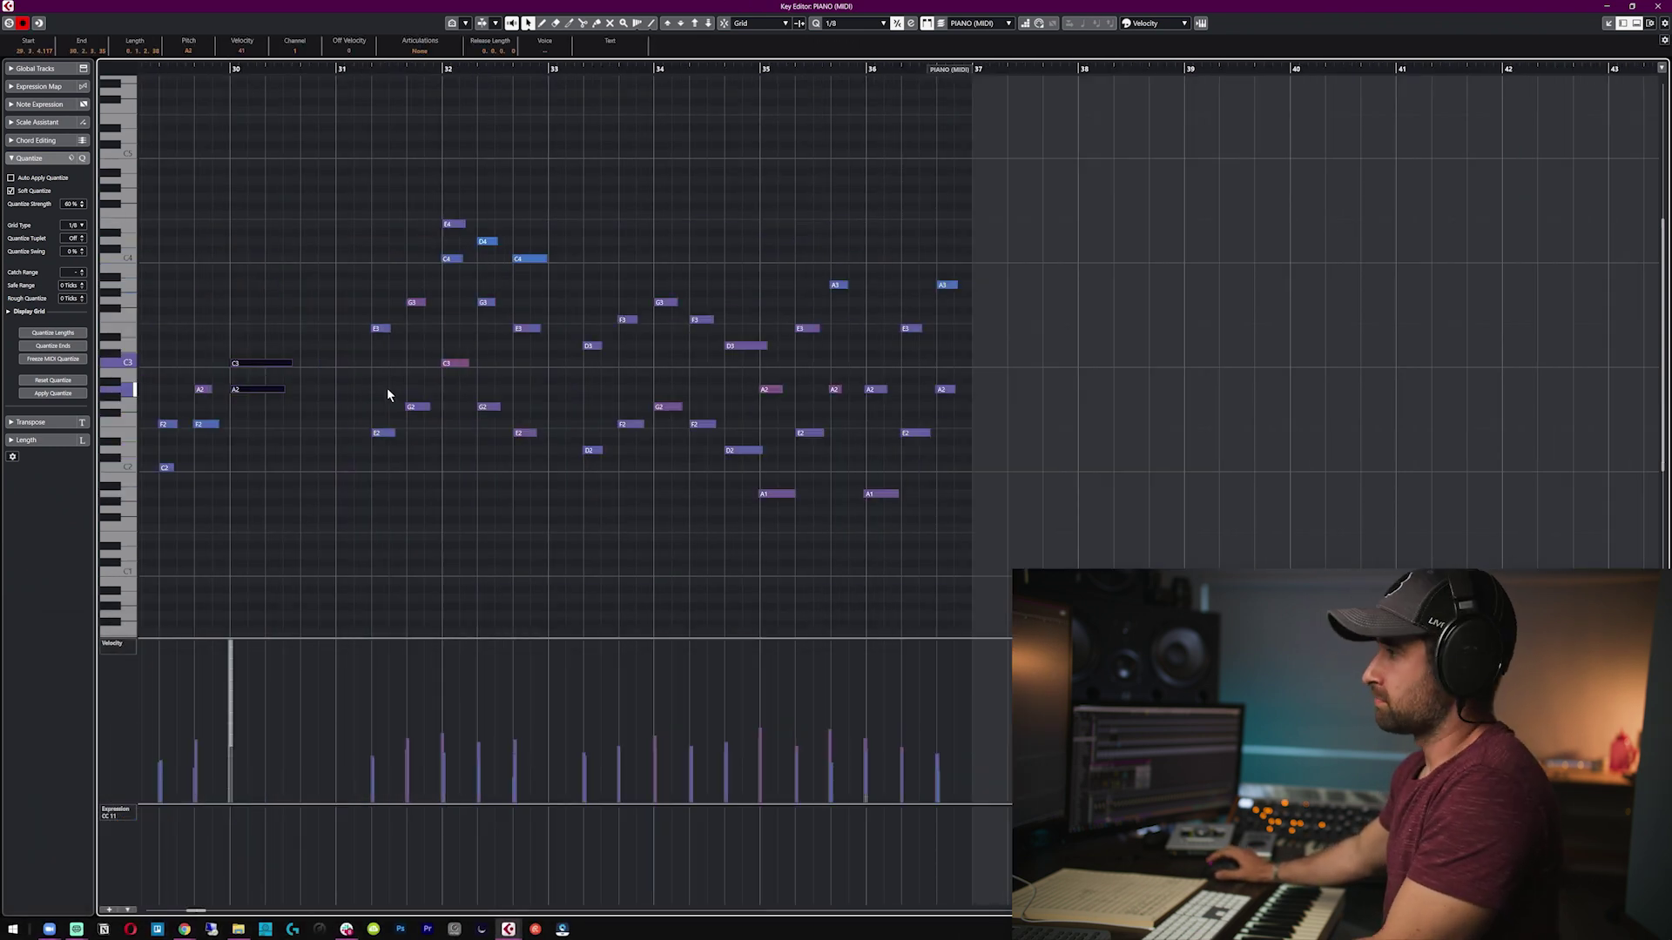
left_click(388, 395)
key("space")
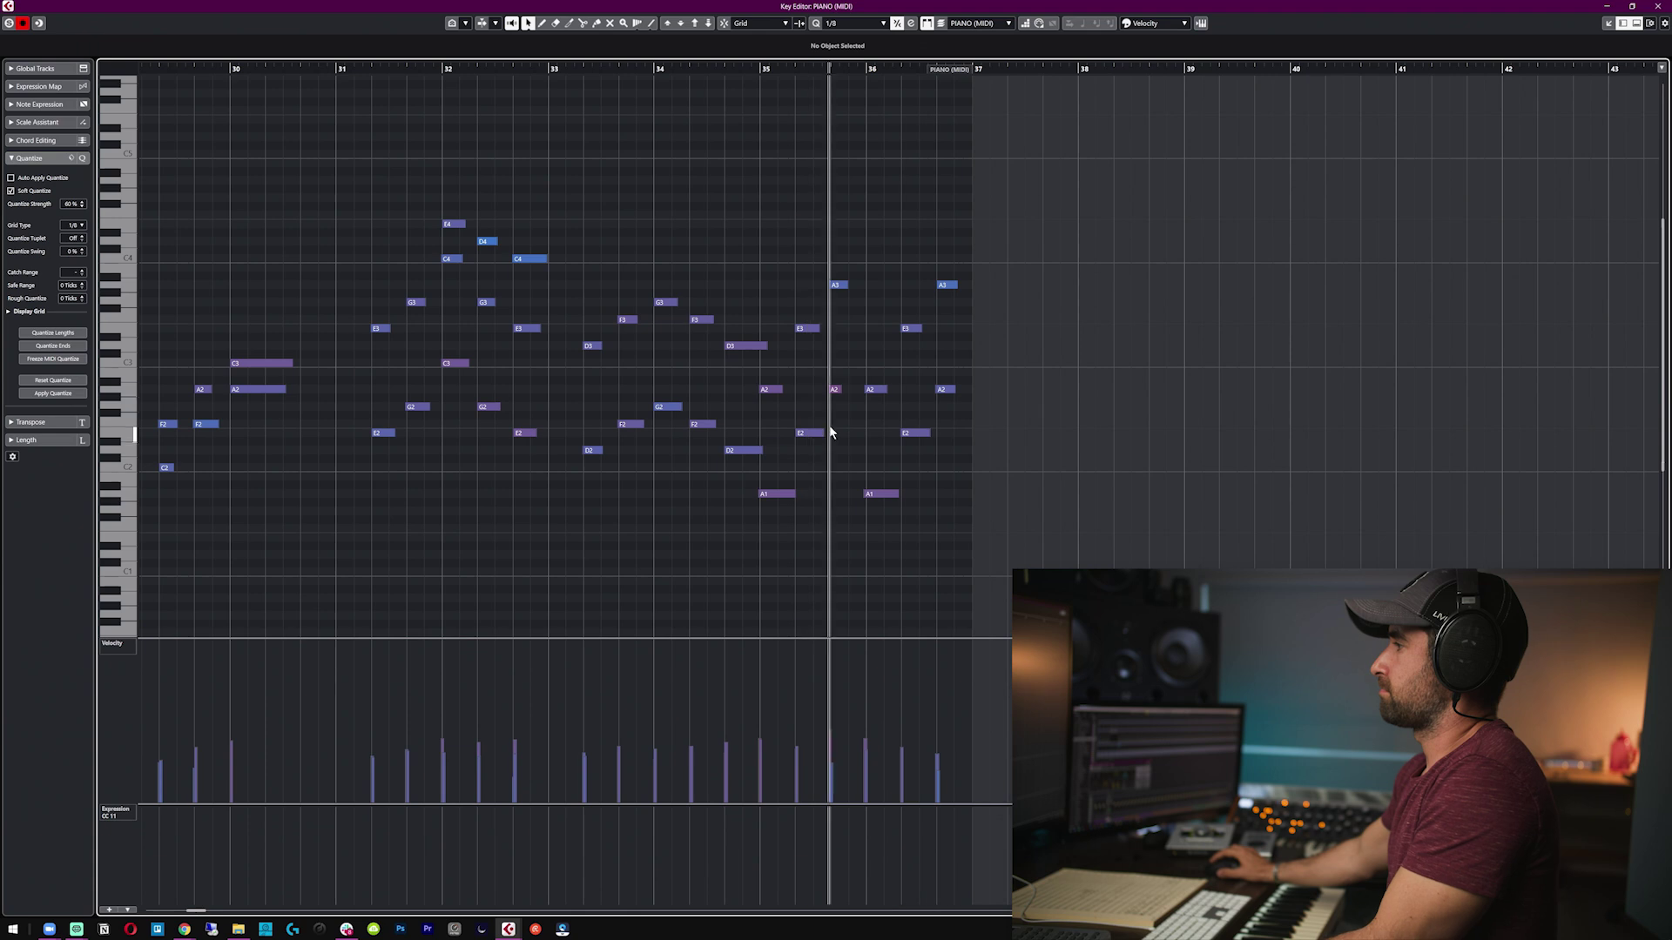
key("Escape")
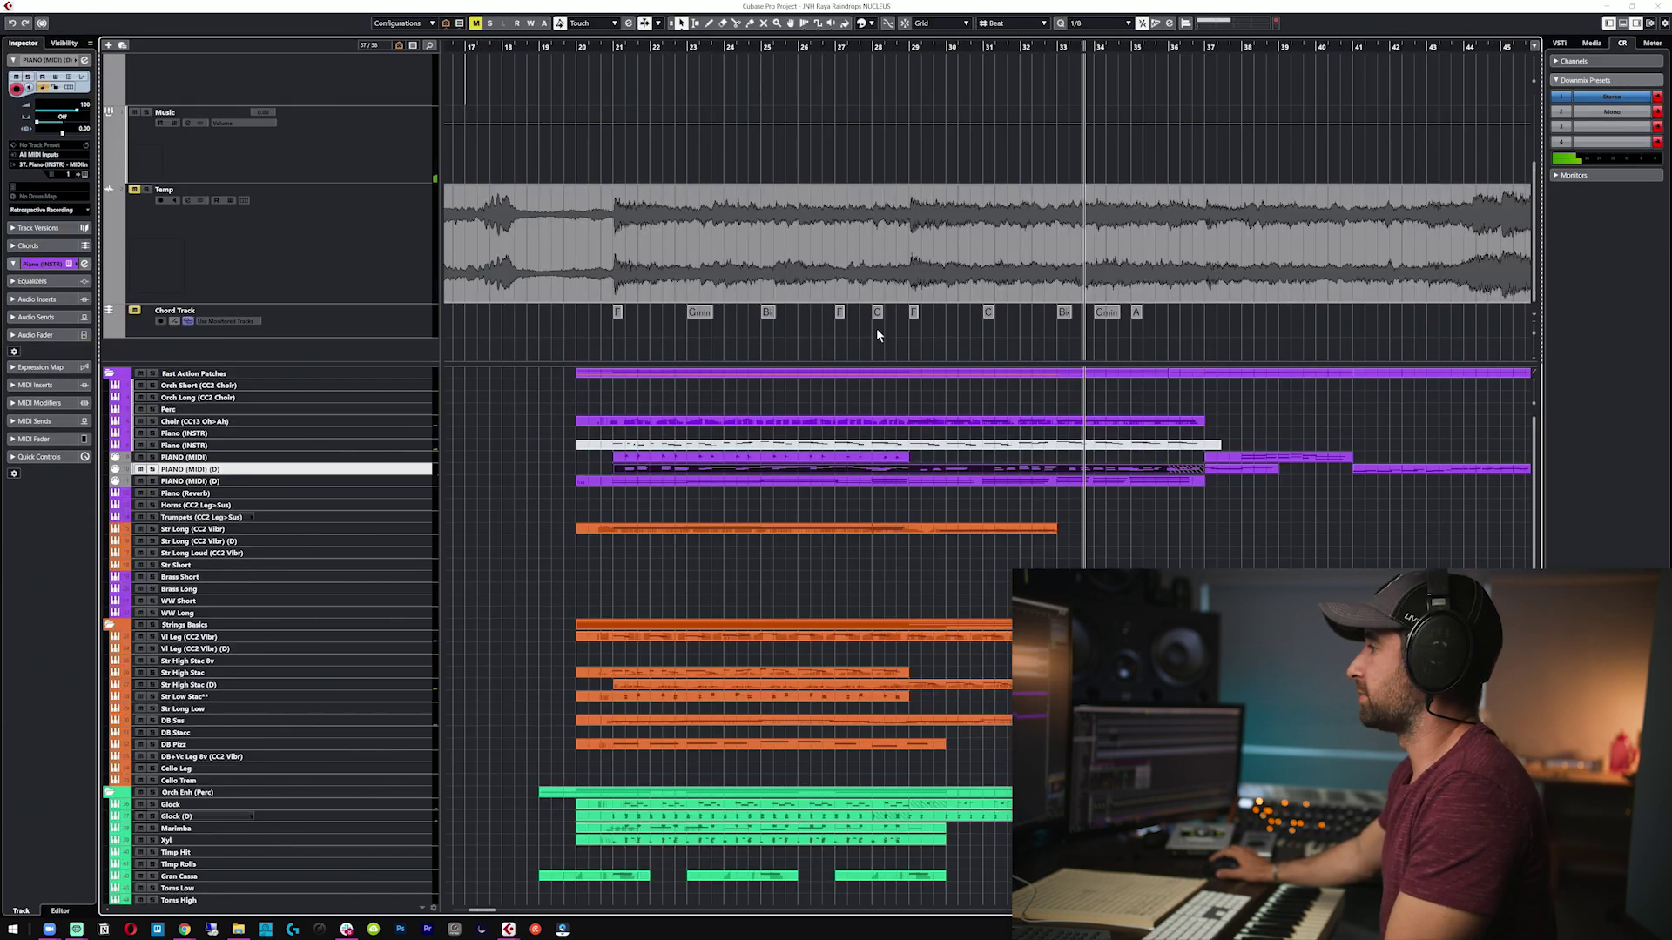
- Lengthen the Choir part's chords in bars 29 to 32, checking the Temp reference soloed and the mockup from just before bar 29
left_click(907, 46)
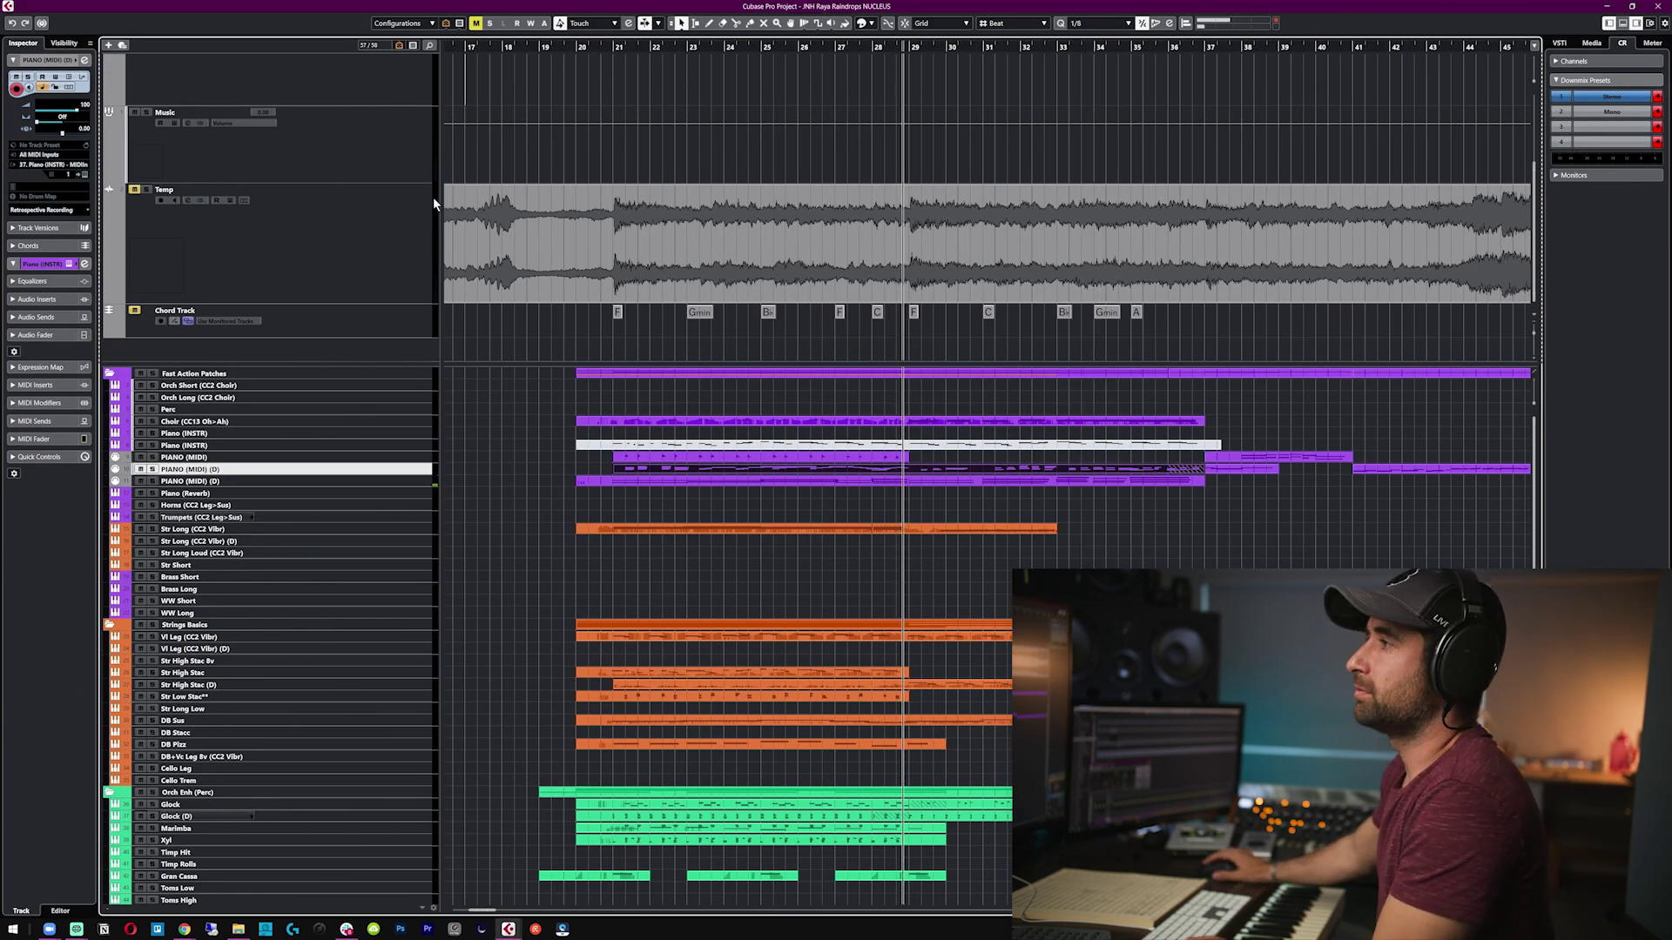
left_click(146, 189)
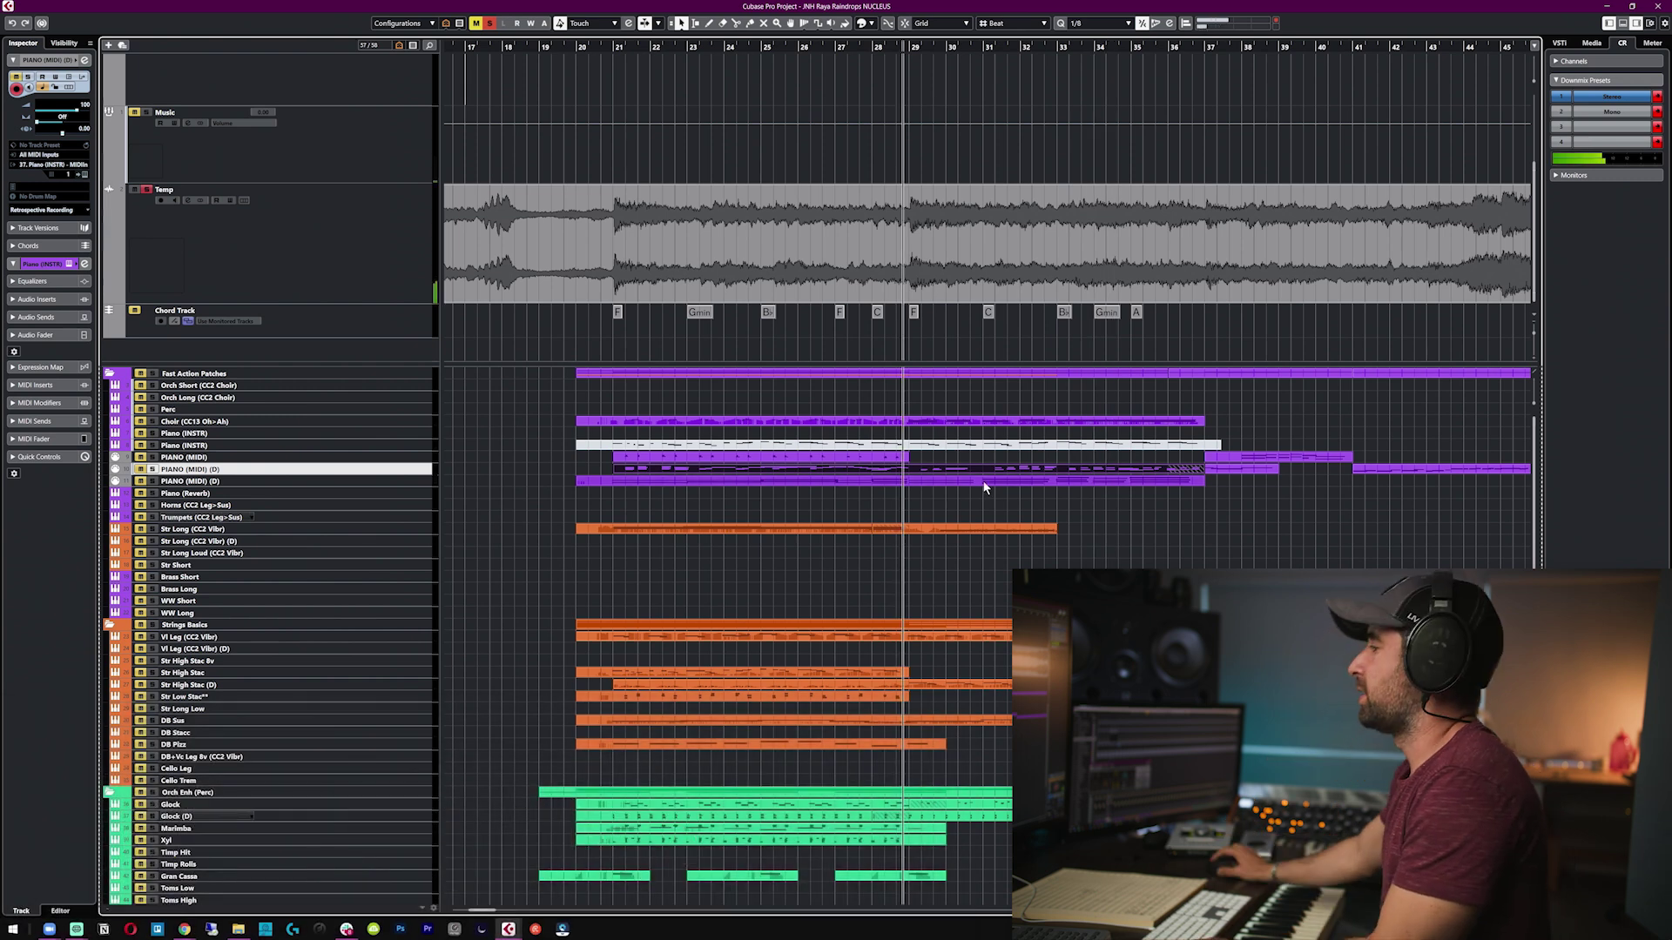
double_click(982, 481)
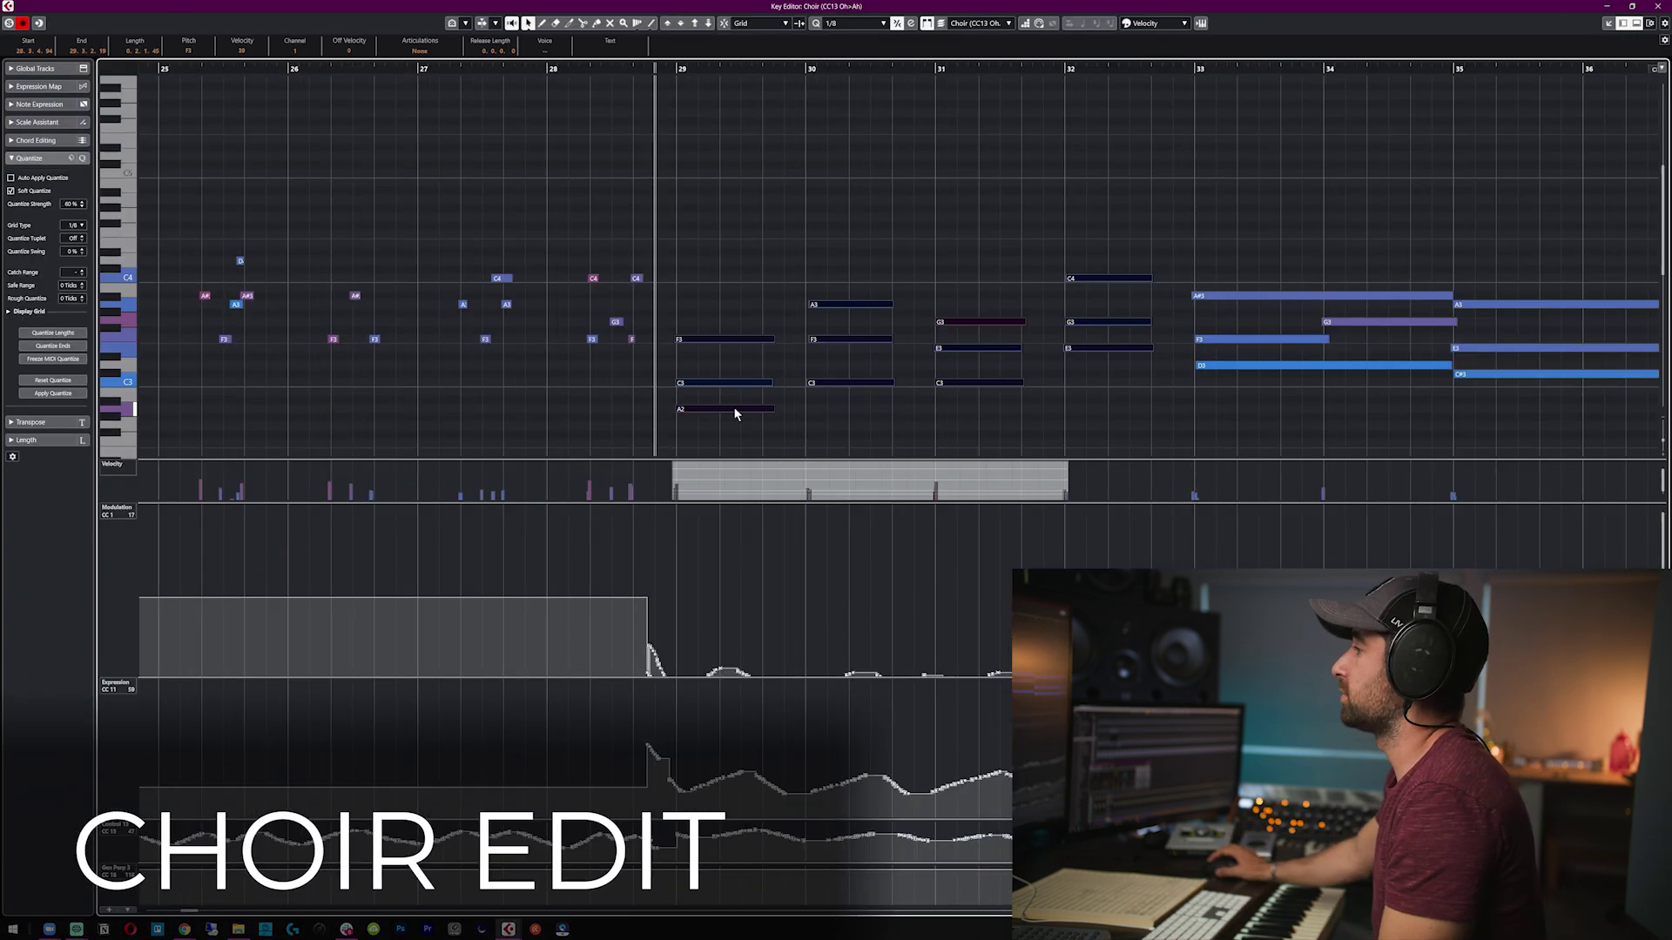
left_click_drag(799, 383, 925, 386)
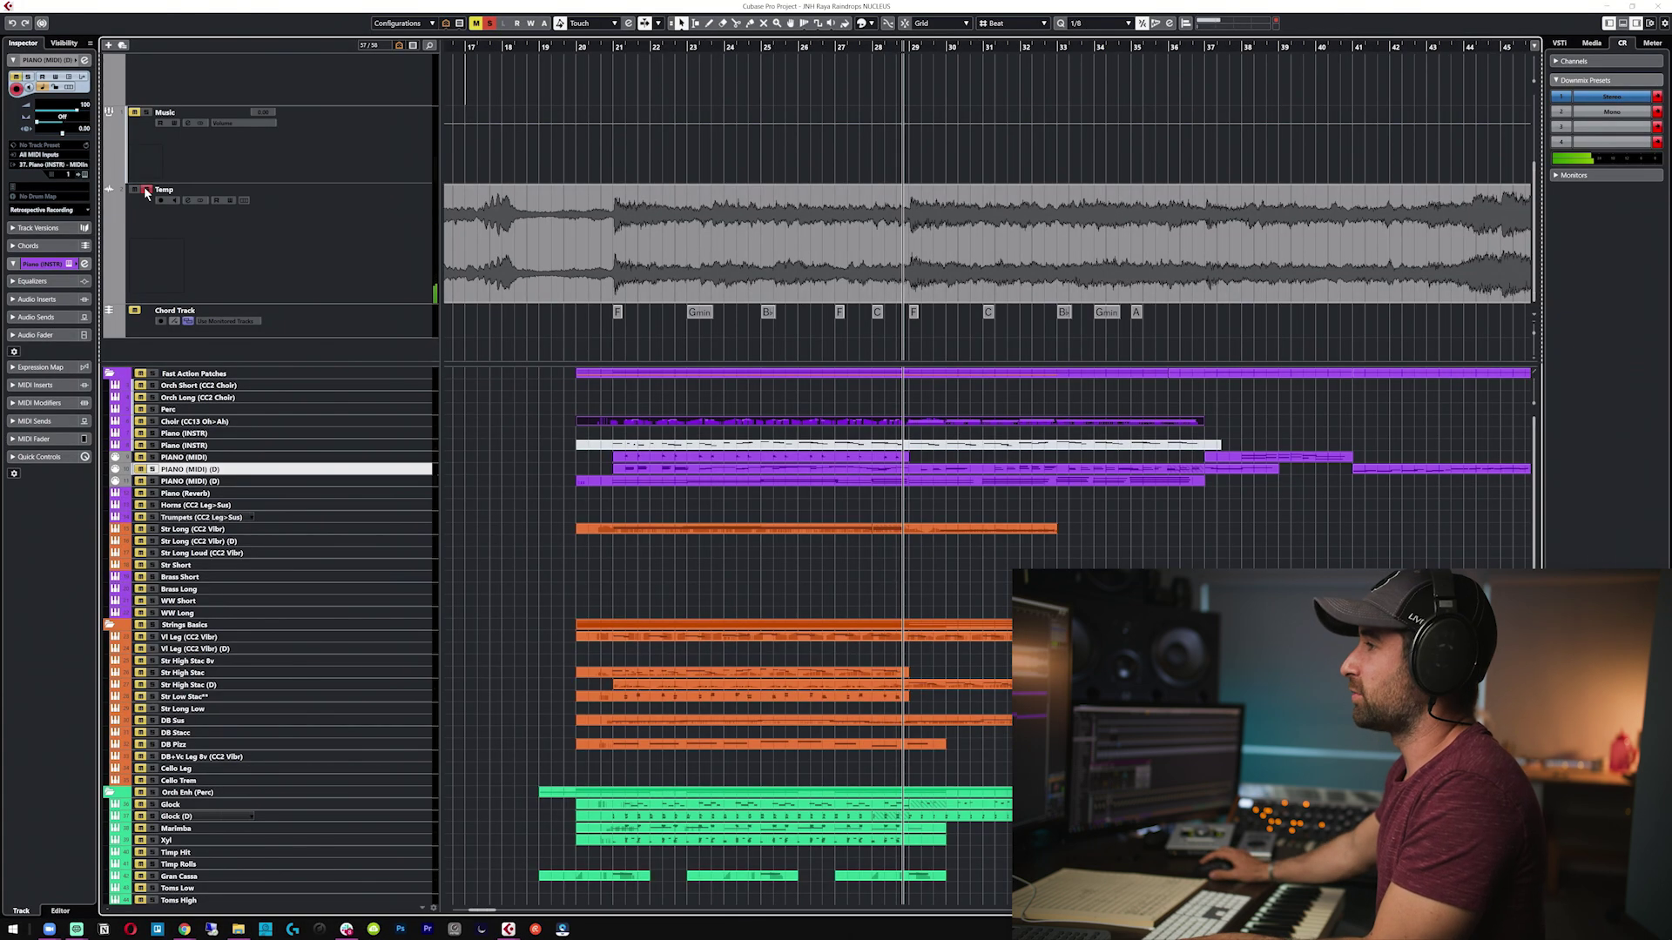
left_click(147, 189)
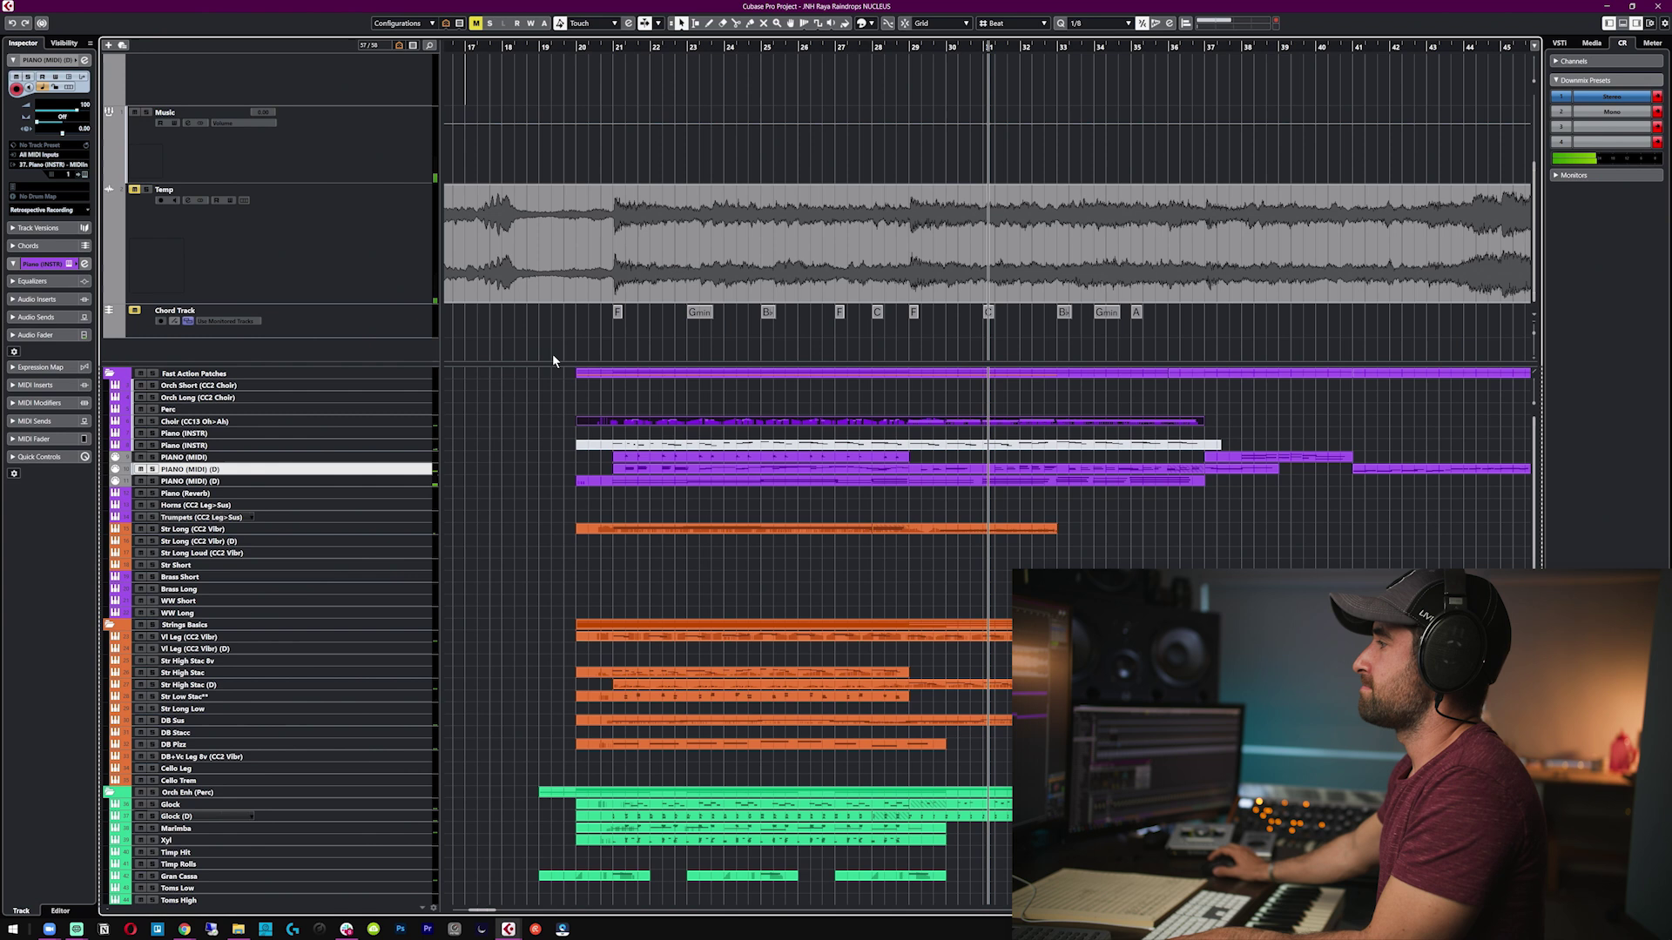
- Clear the Choir part's modulation curve from bar 29 onwards and ride in new expression and volume from there
left_click(903, 42)
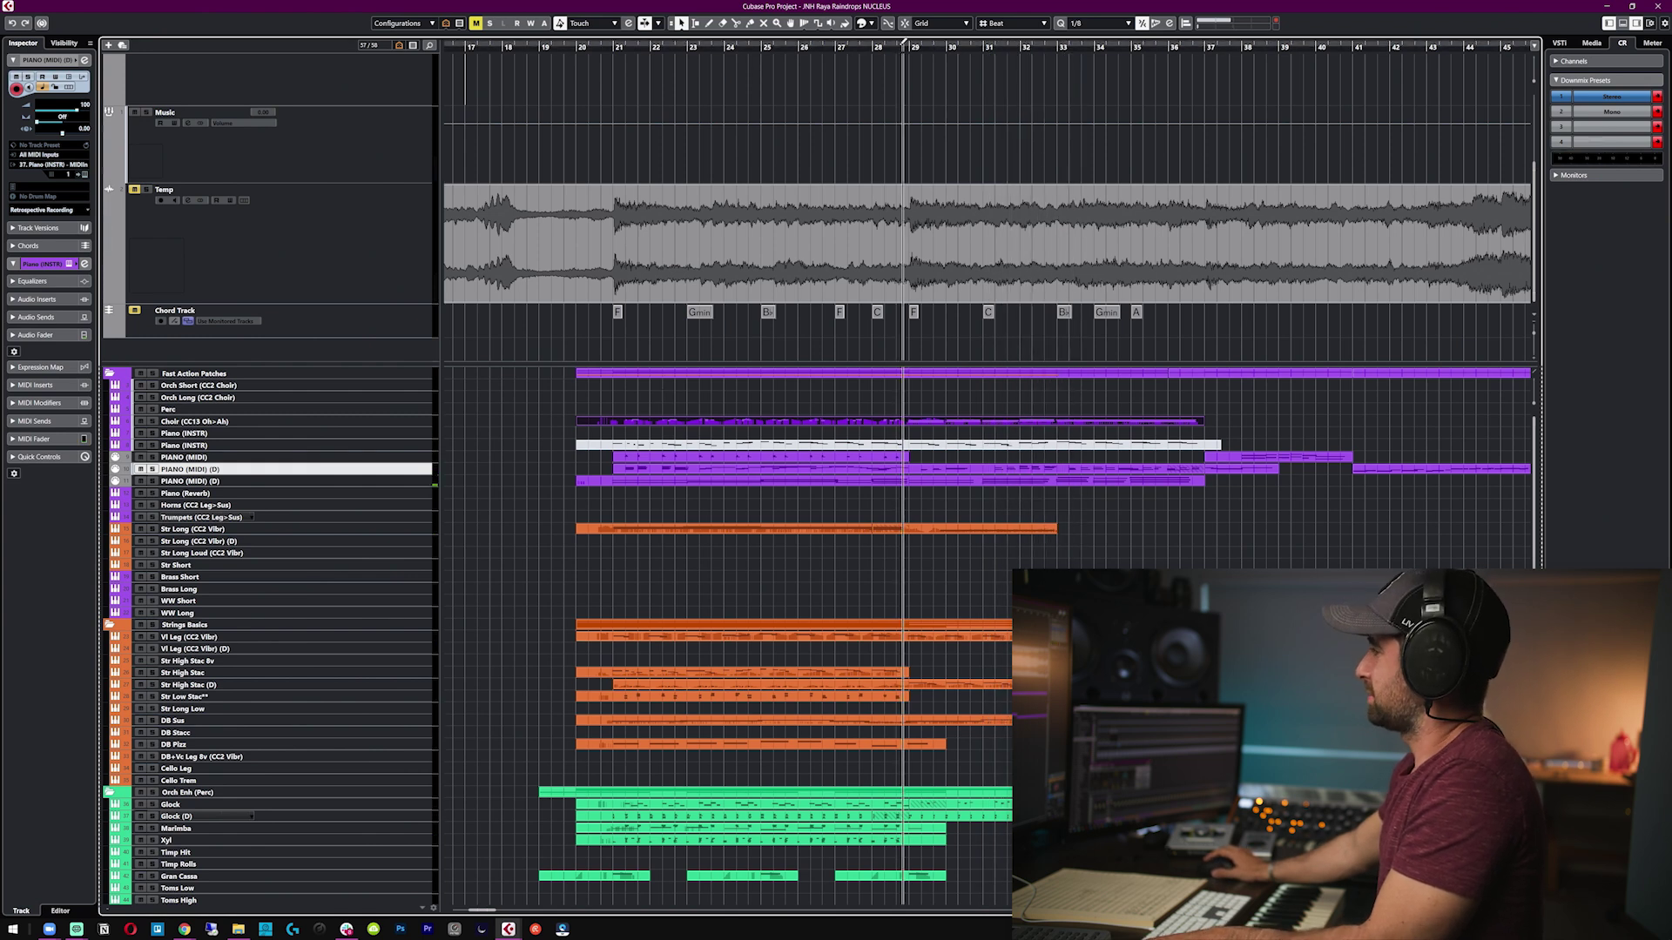
double_click(1093, 425)
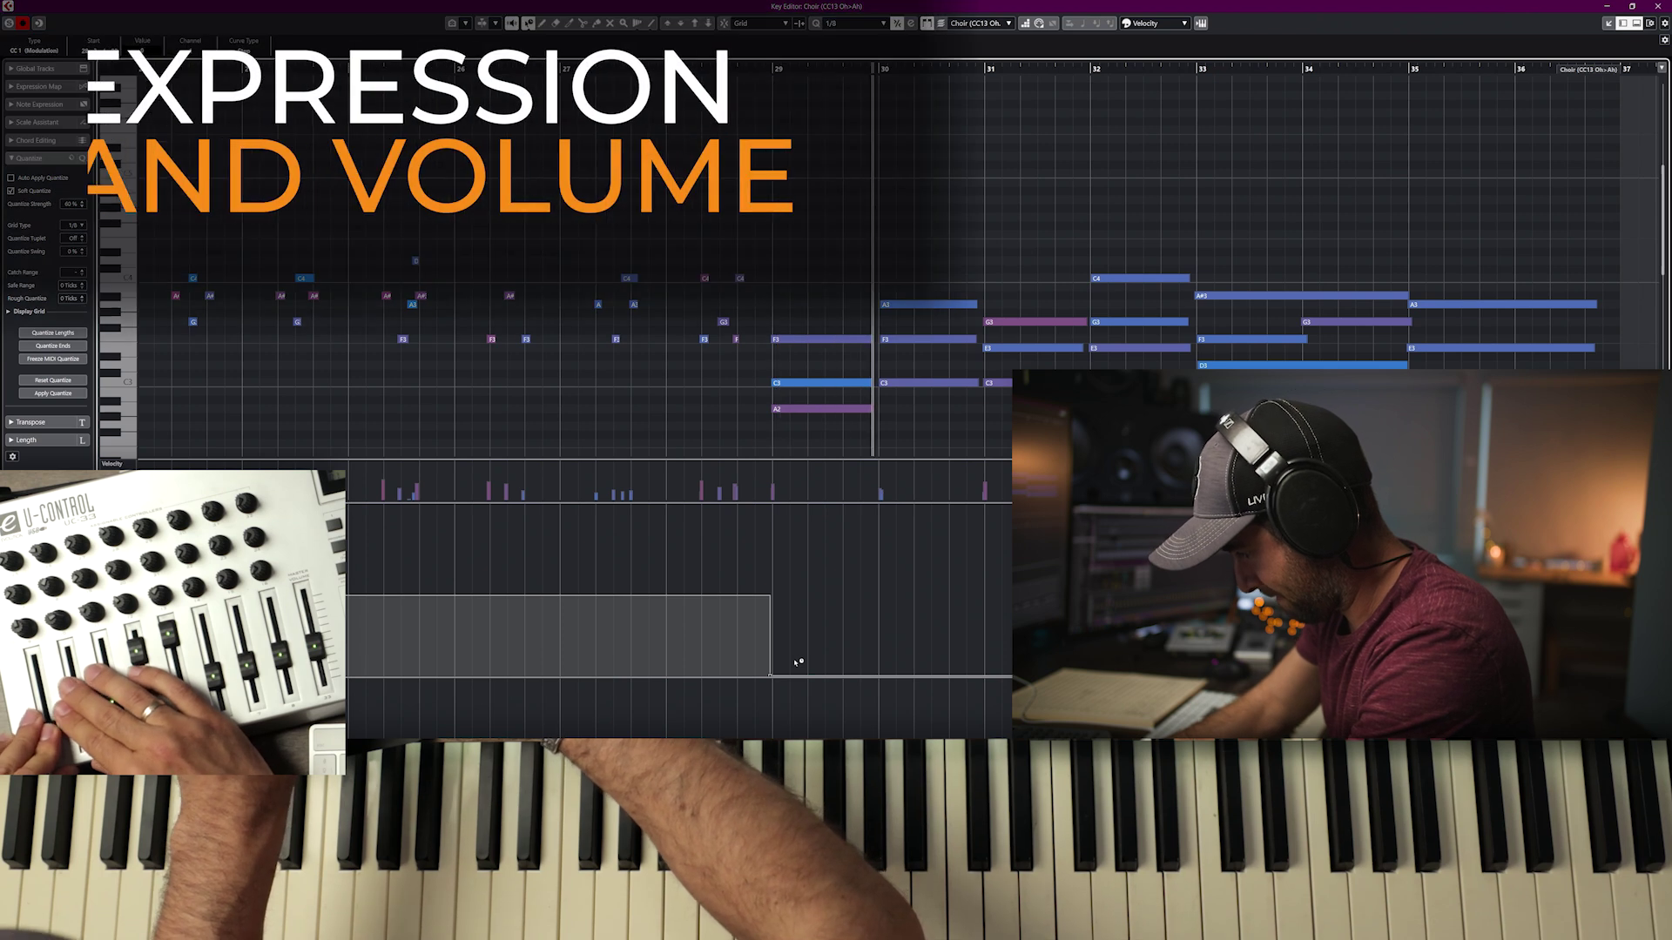